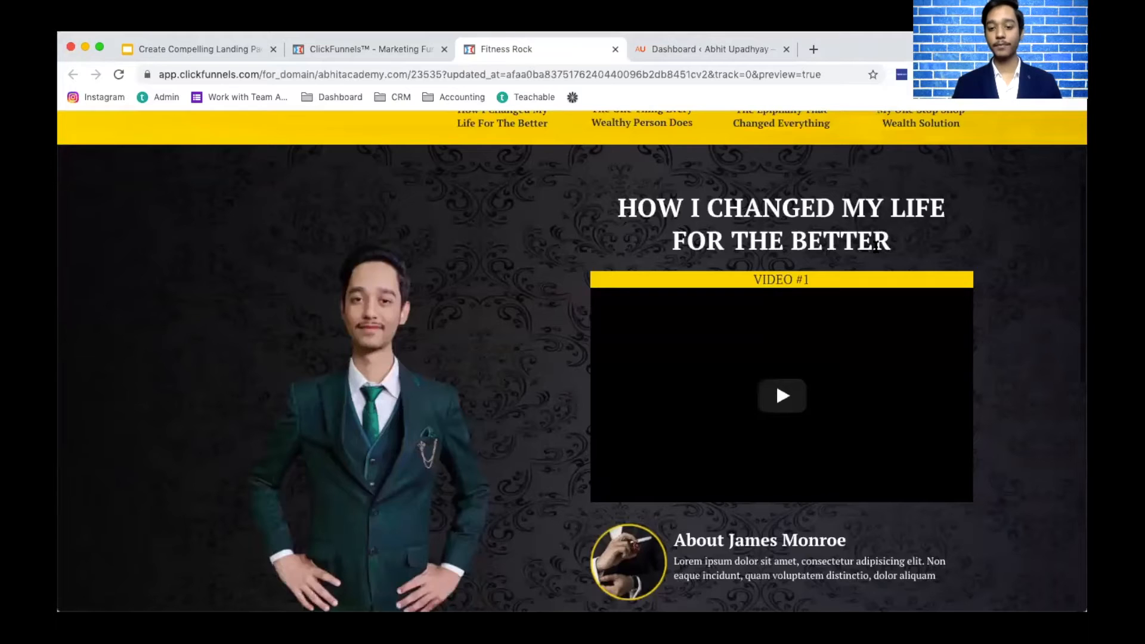
- Switch to the WordPress dashboard and expand the full list of template categories on OptimizePress's Create New Page screen
scroll(533, 234, up, 1)
scroll(531, 233, up, 5)
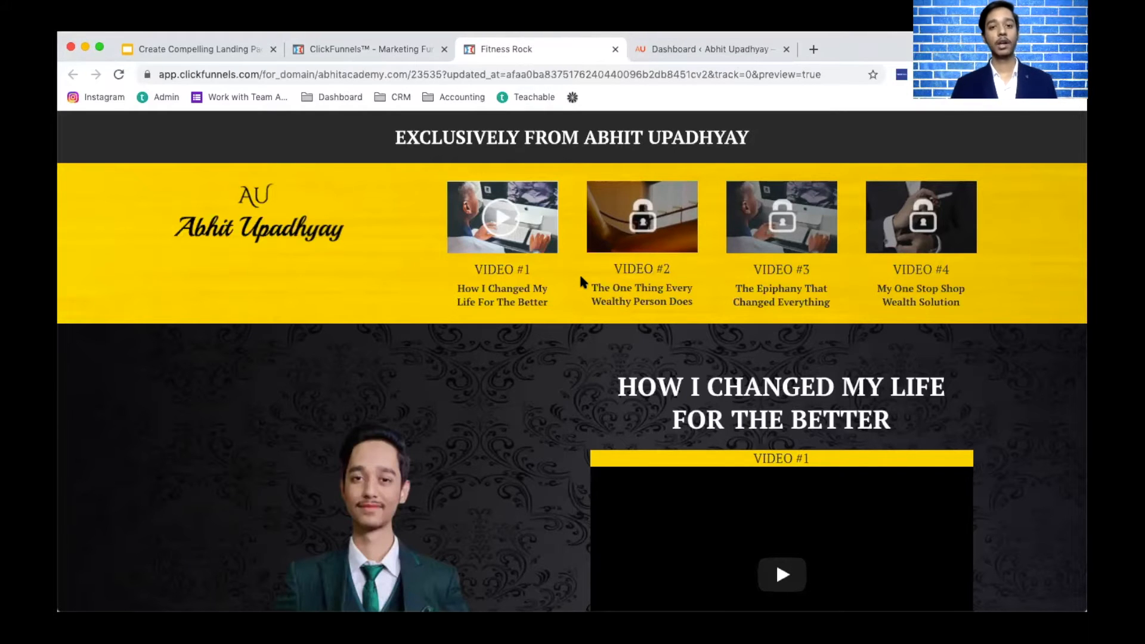
click(710, 49)
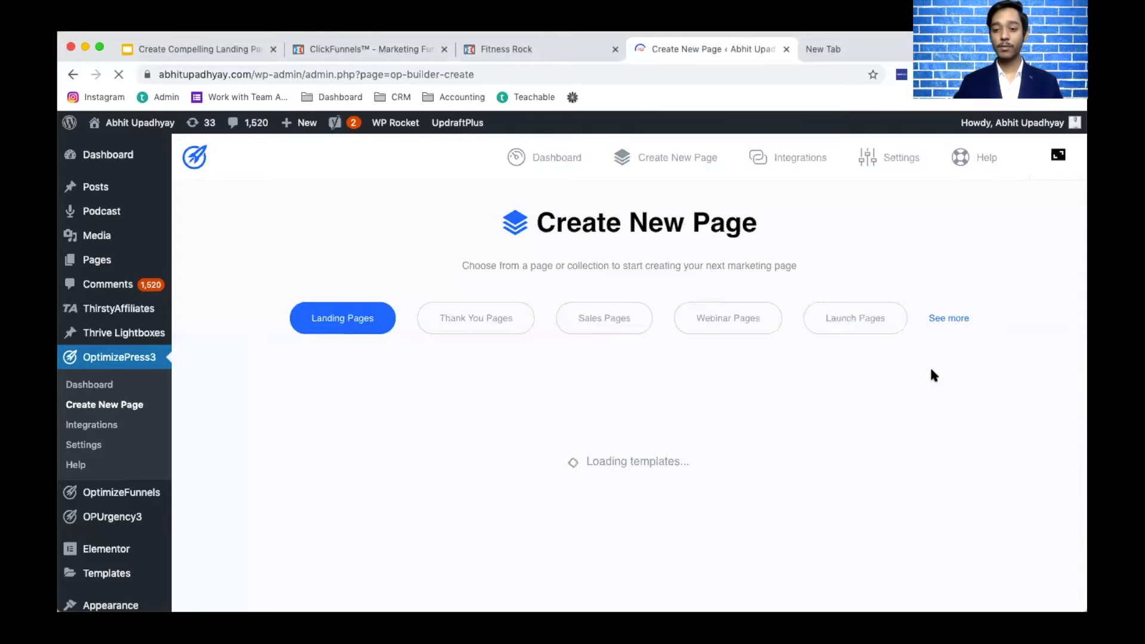
click(951, 320)
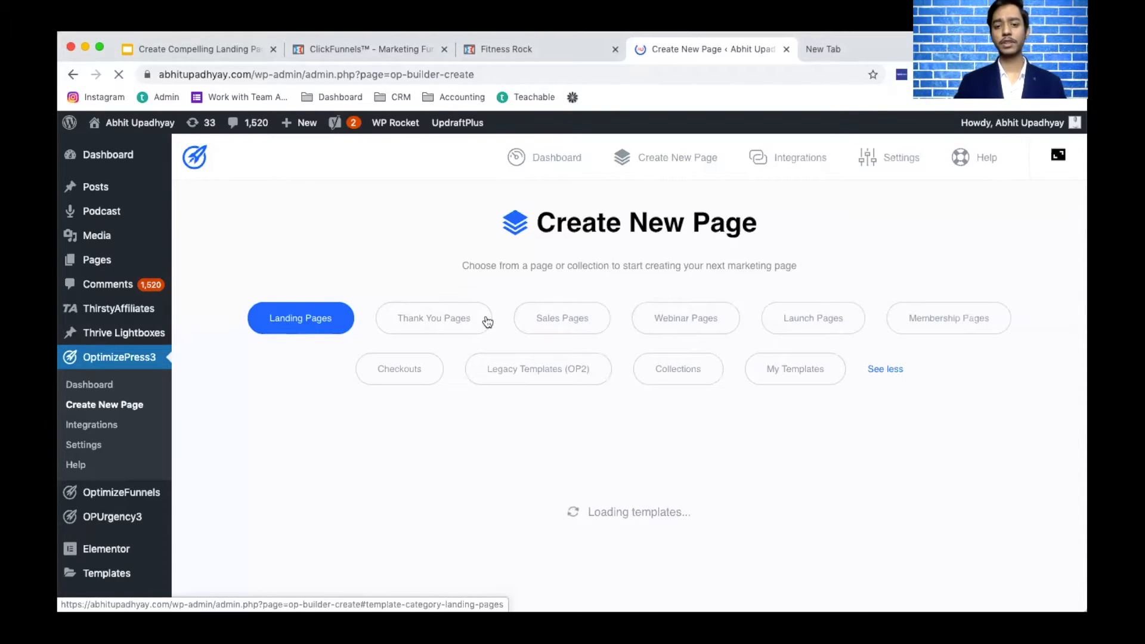
click(558, 322)
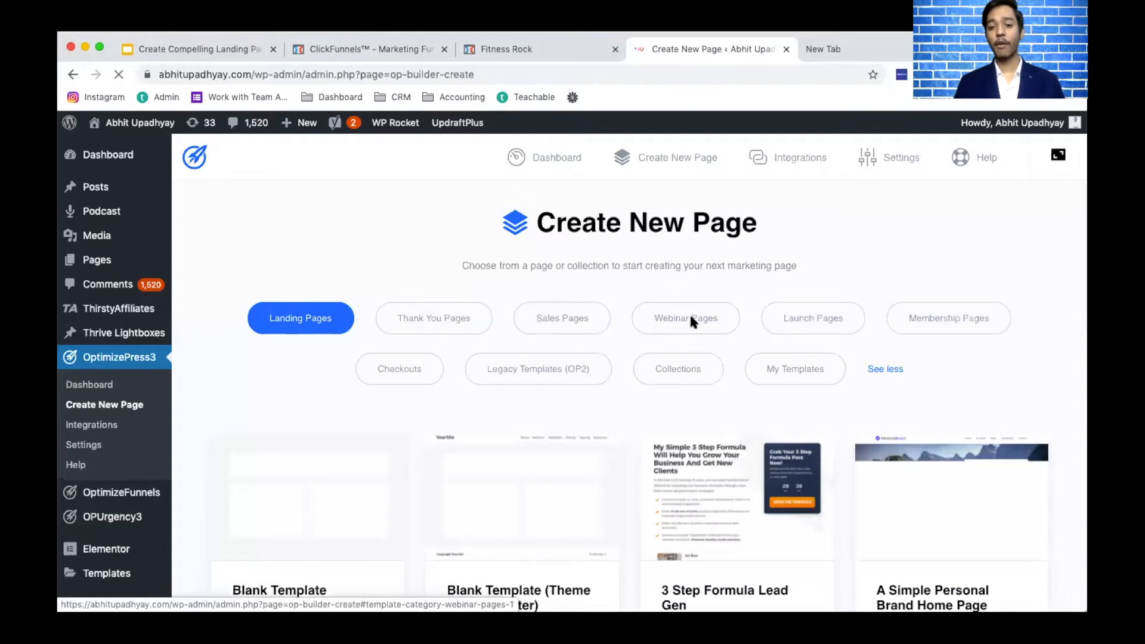
- Choose the Autopilot Case Study Video Optin template from the landing page templates for a new page
scroll(713, 340, down, 3)
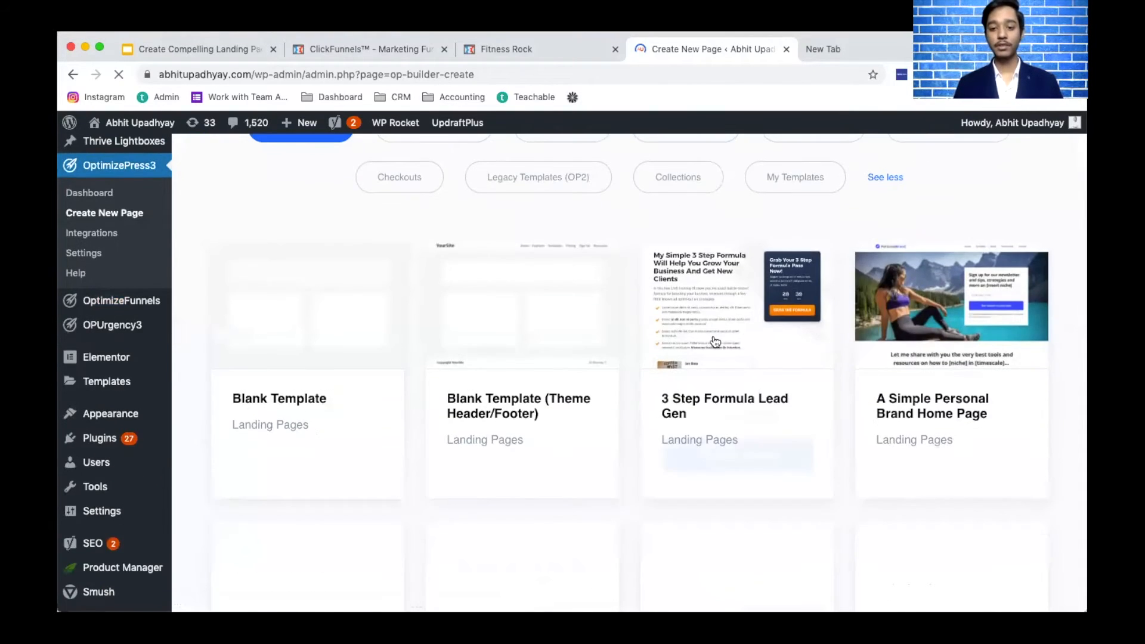
scroll(713, 340, down, 4)
scroll(713, 340, up, 6)
scroll(716, 340, up, 1)
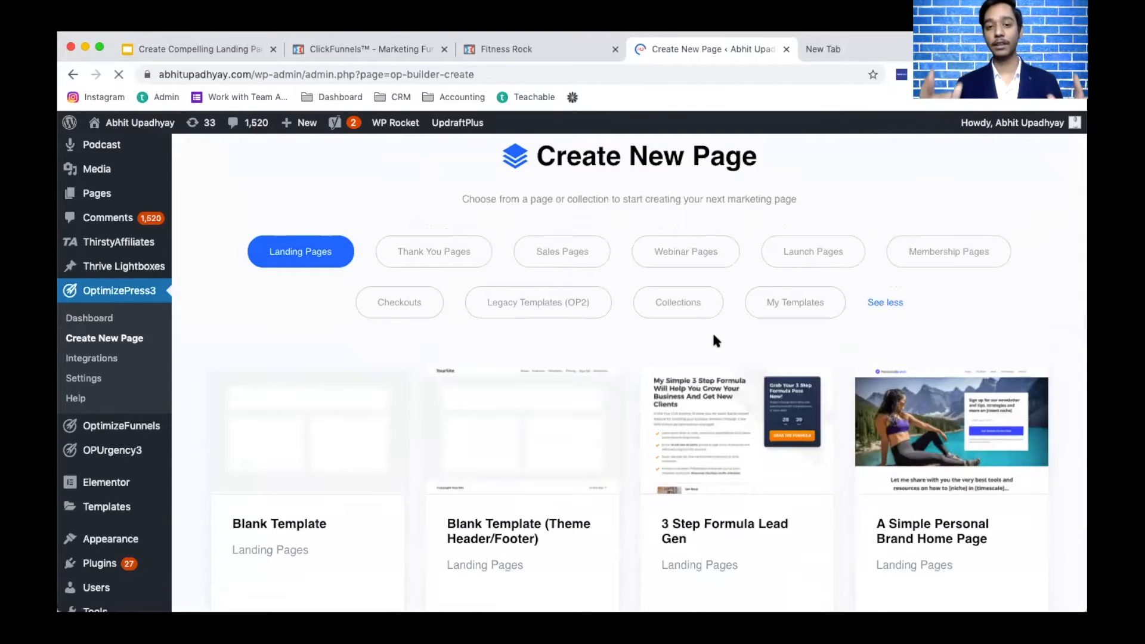
mouse_move(949, 524)
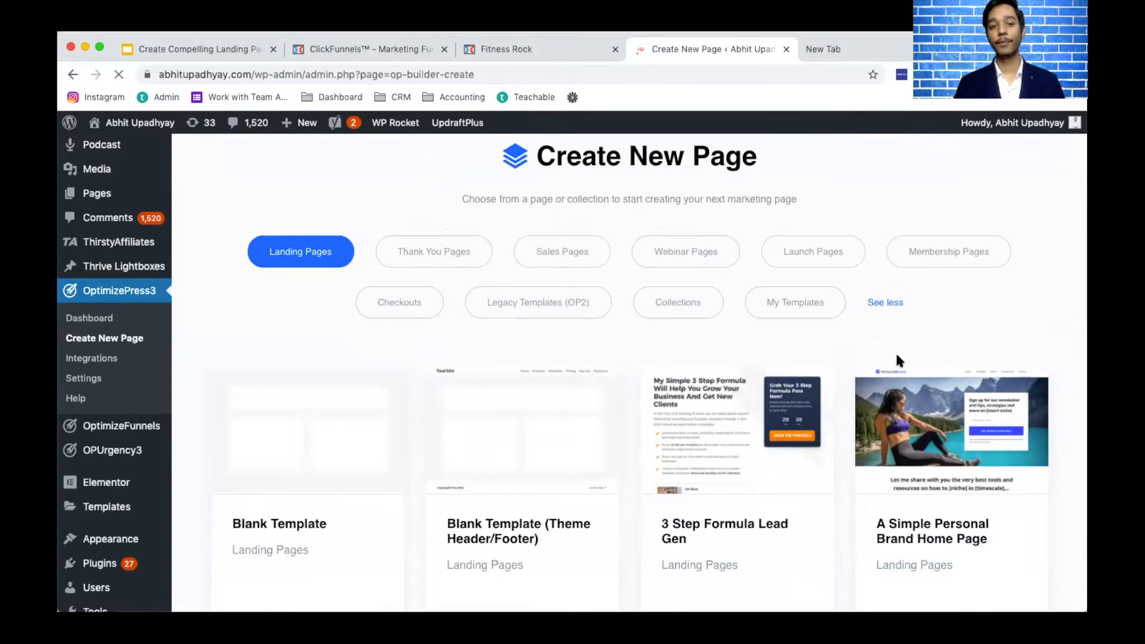
mouse_move(767, 482)
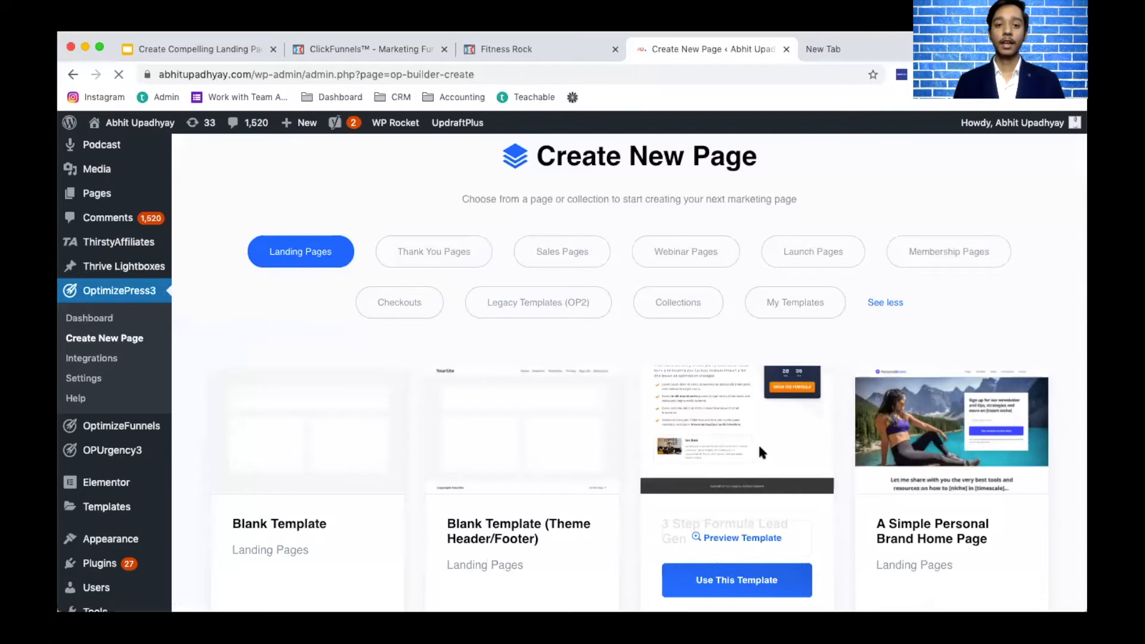
scroll(770, 302, down, 5)
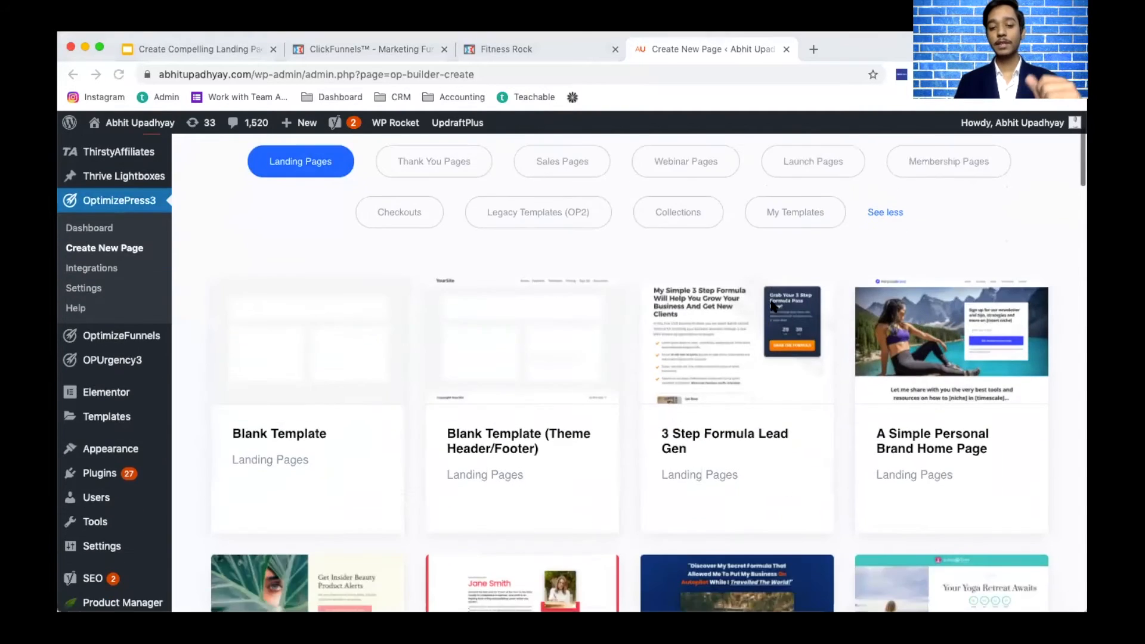
scroll(774, 305, down, 4)
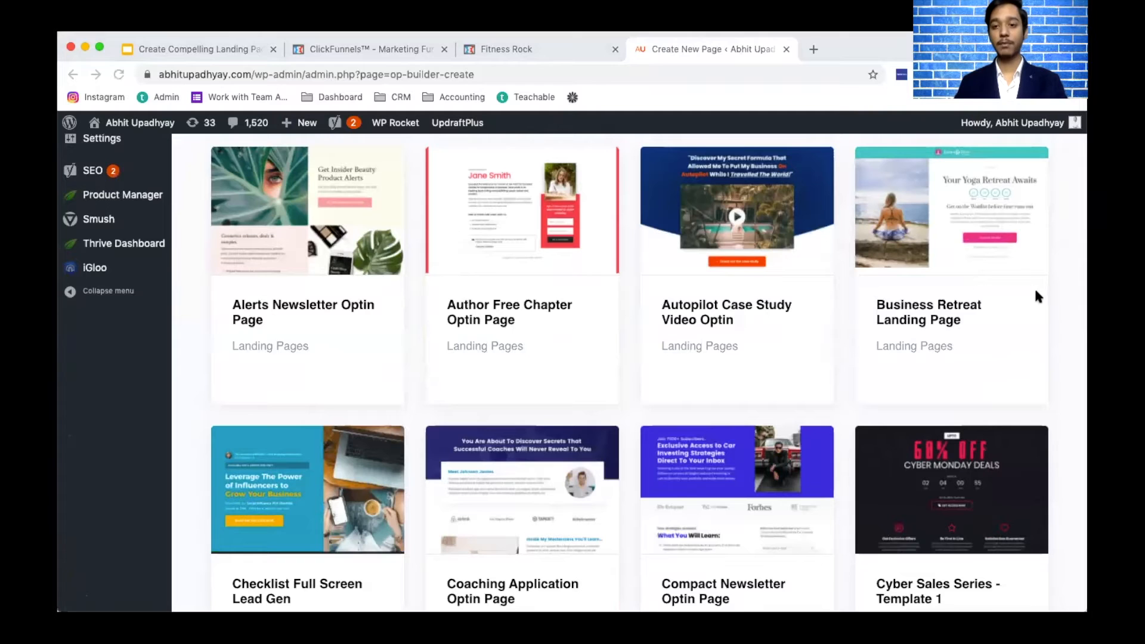
mouse_move(745, 268)
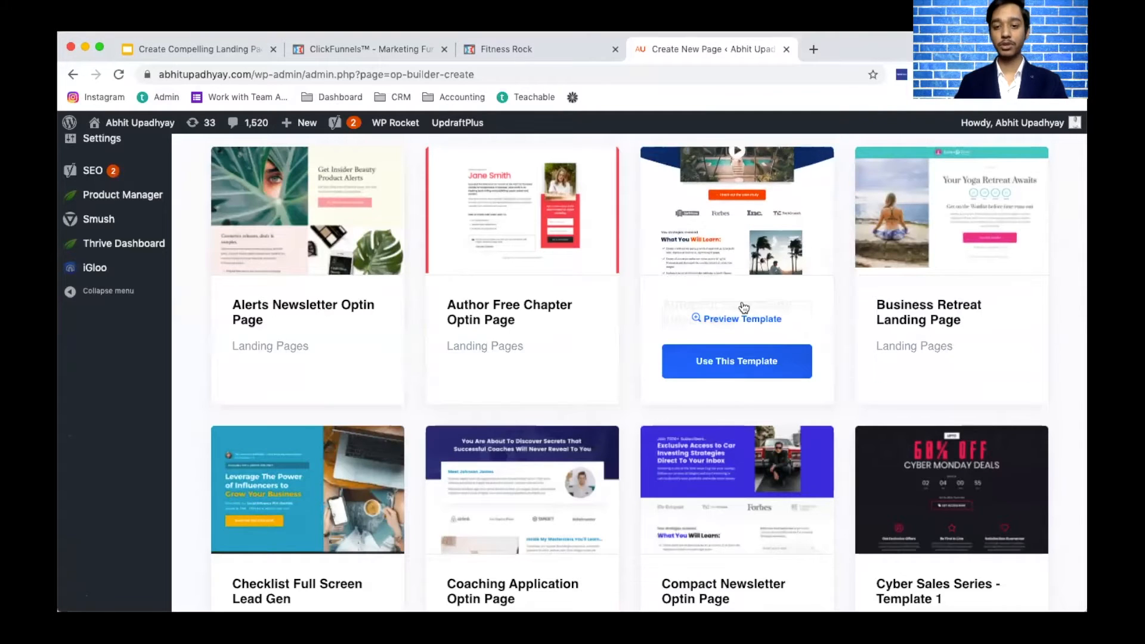
click(738, 366)
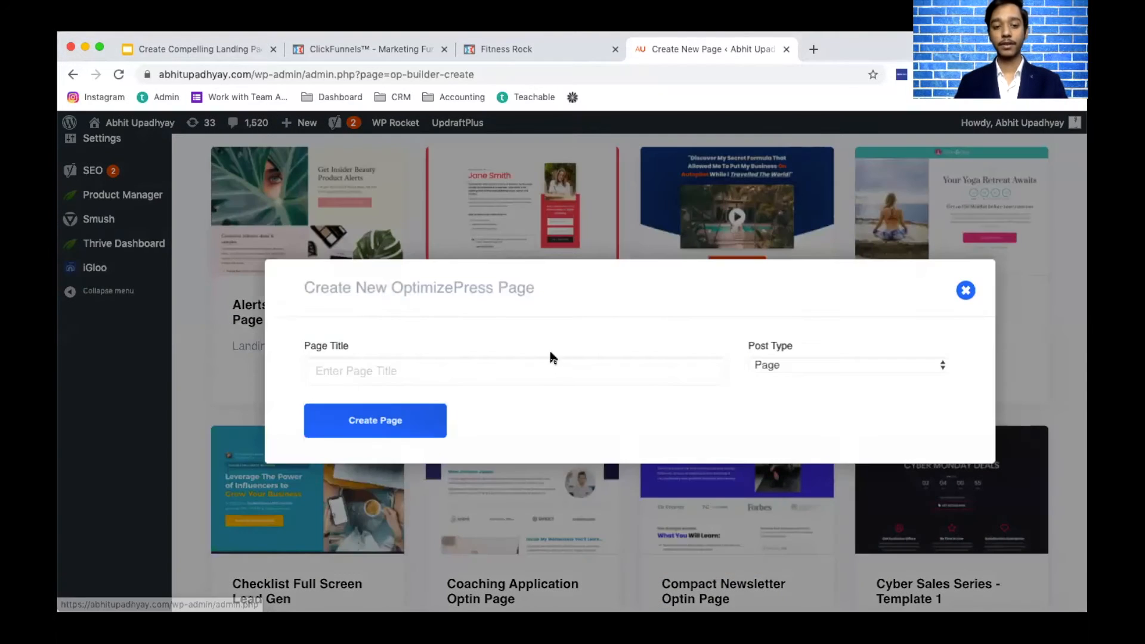
- Title the new page "Sales Video" and create it with the Page post type
click(489, 366)
text(S)
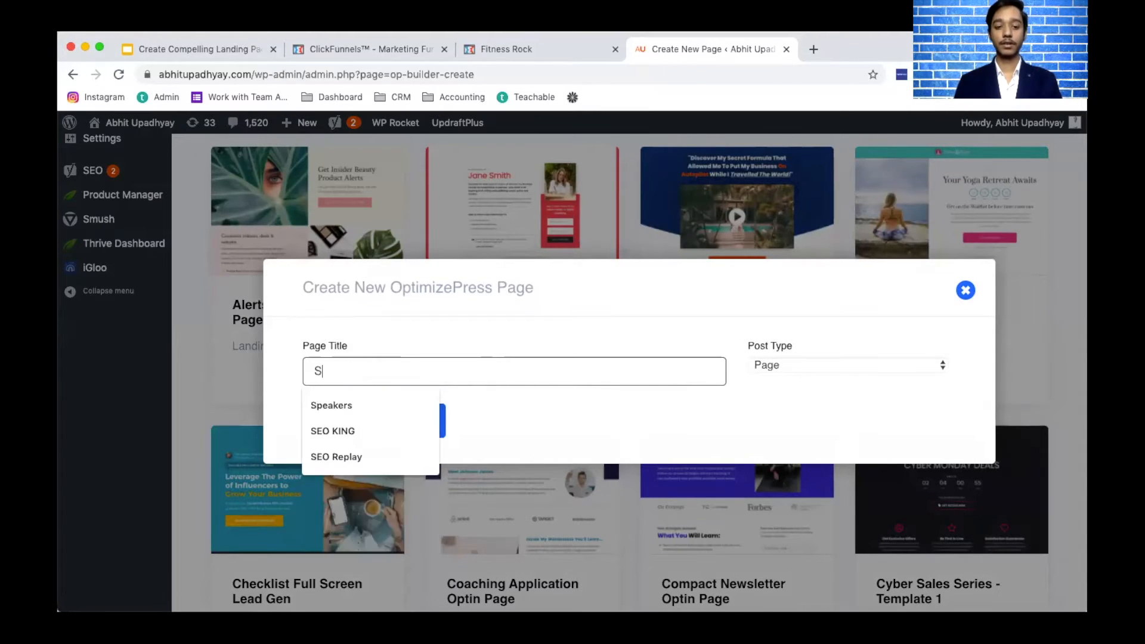
text(ales Letter)
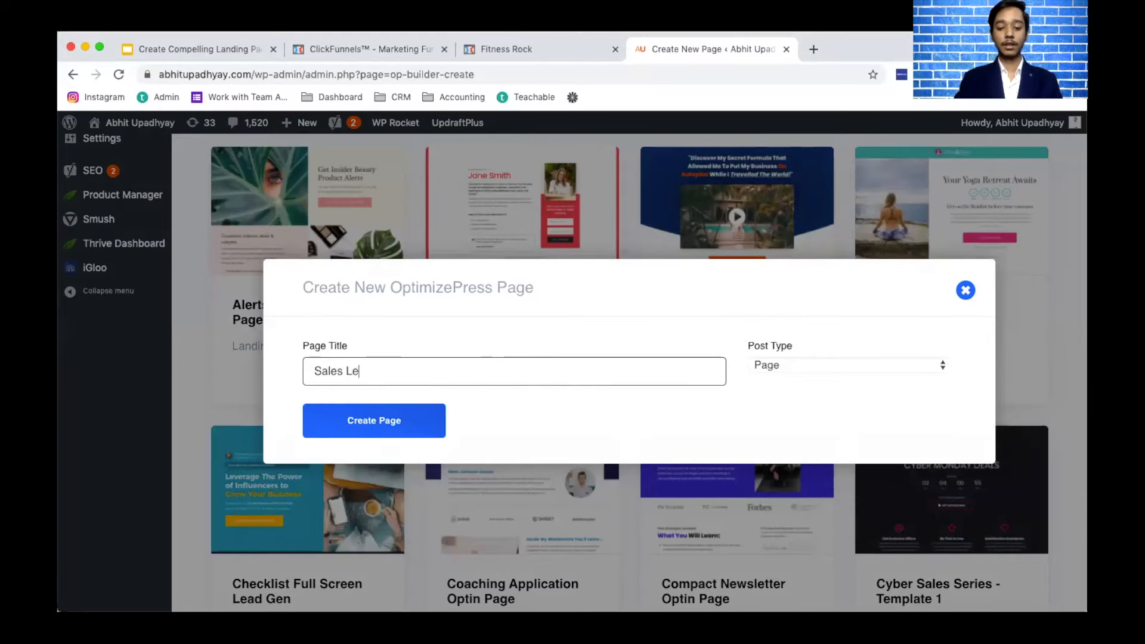
key(BackSpace)
key(BackSpace)
key(BackSpace)
key(BackSpace)
key(BackSpace)
key(BackSpace)
text(Video)
click(377, 410)
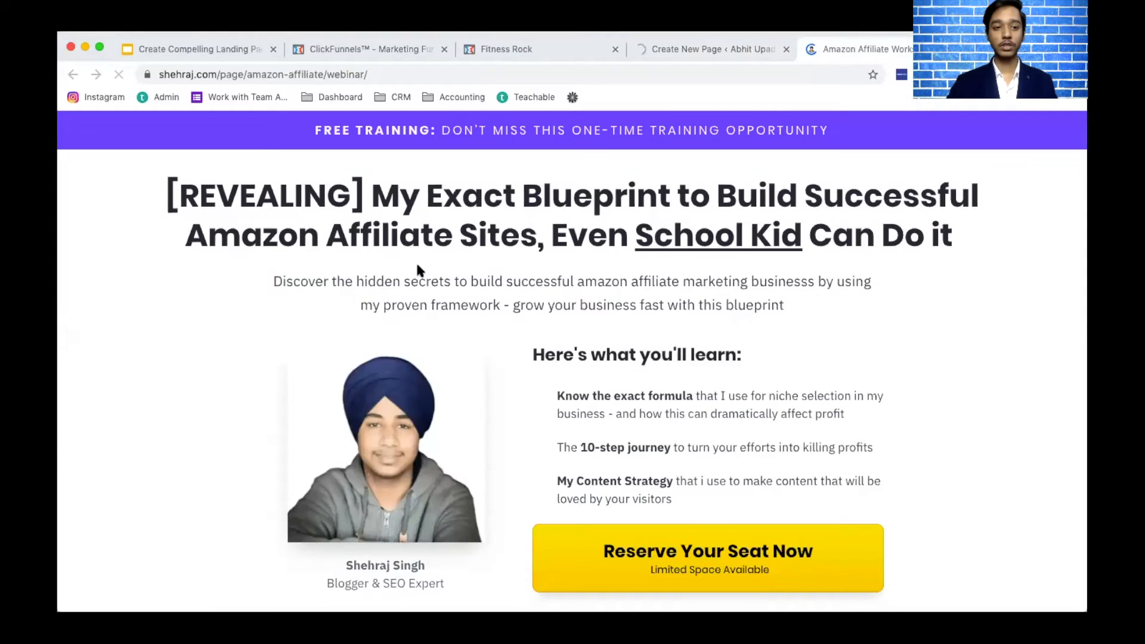
- Skim the Amazon affiliate webinar page from its headline down to the testimonials and signup form
scroll(409, 268, down, 10)
scroll(404, 225, down, 15)
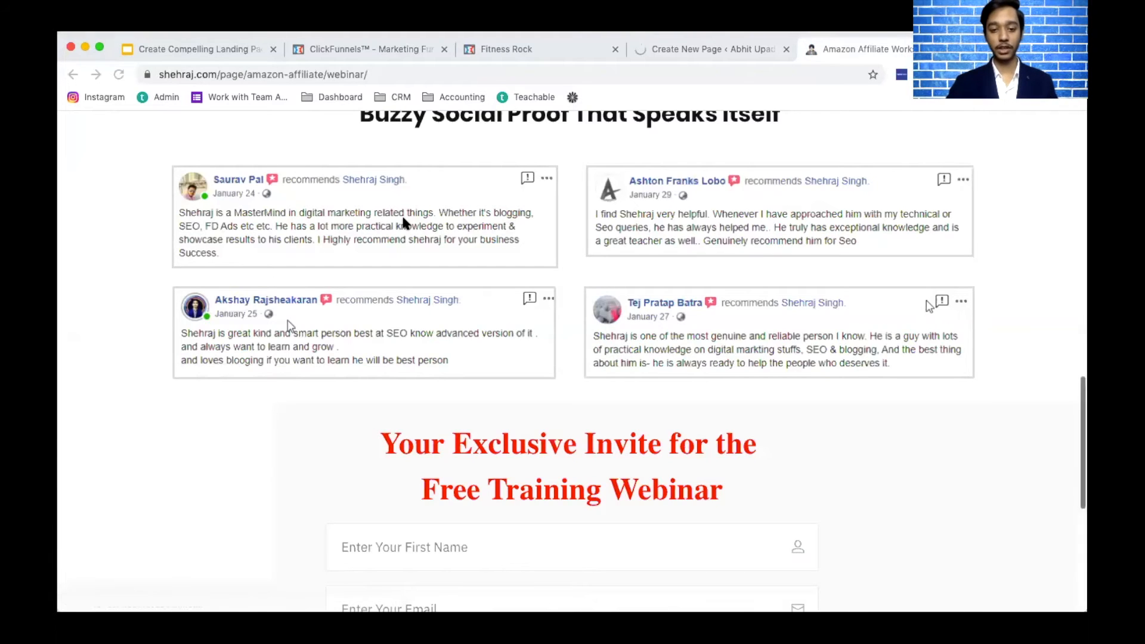
scroll(404, 218, down, 5)
scroll(403, 217, up, 10)
scroll(402, 221, up, 10)
scroll(477, 322, down, 3)
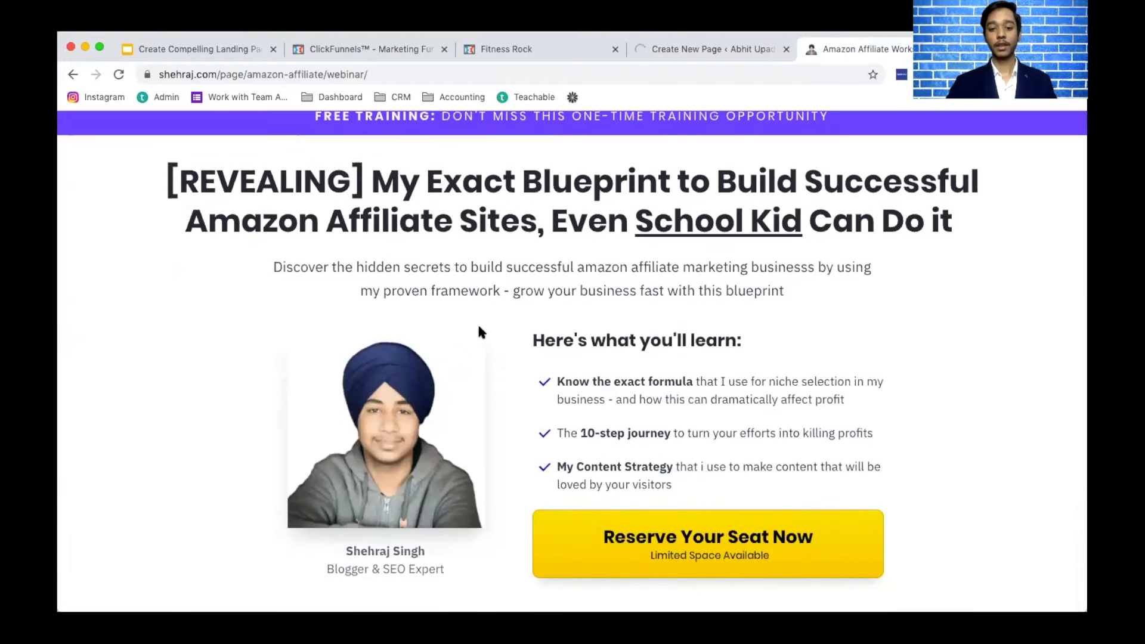
scroll(477, 322, up, 2)
scroll(477, 330, up, 1)
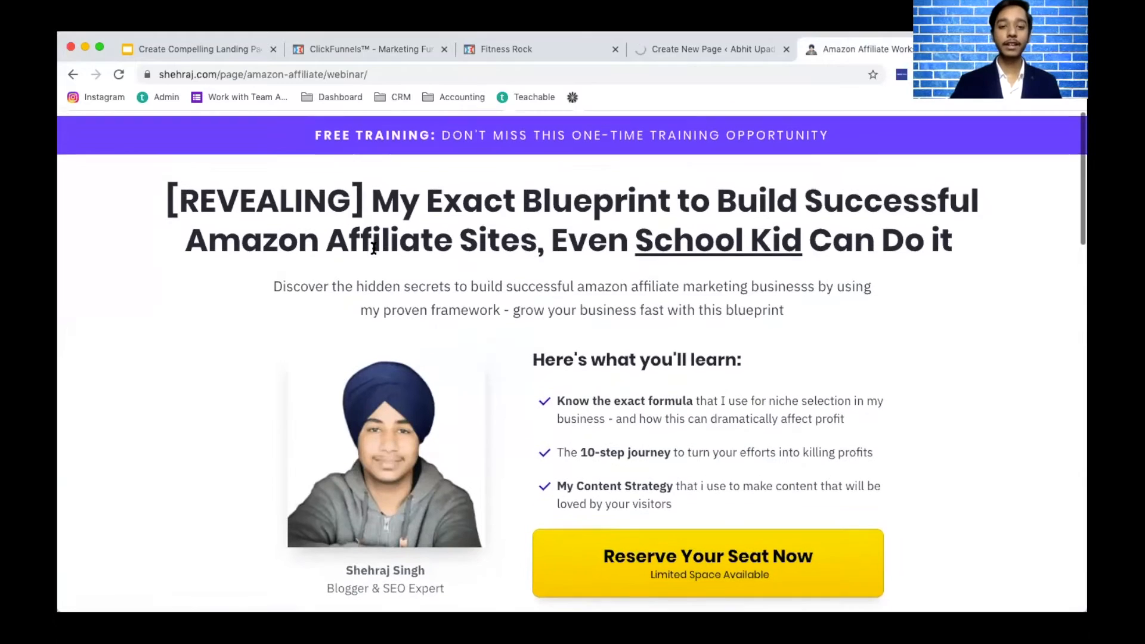
- Examine the webinar page's headline and its list of what attendees will learn
triple_click(372, 225)
triple_click(433, 208)
click(554, 175)
scroll(707, 356, down, 3)
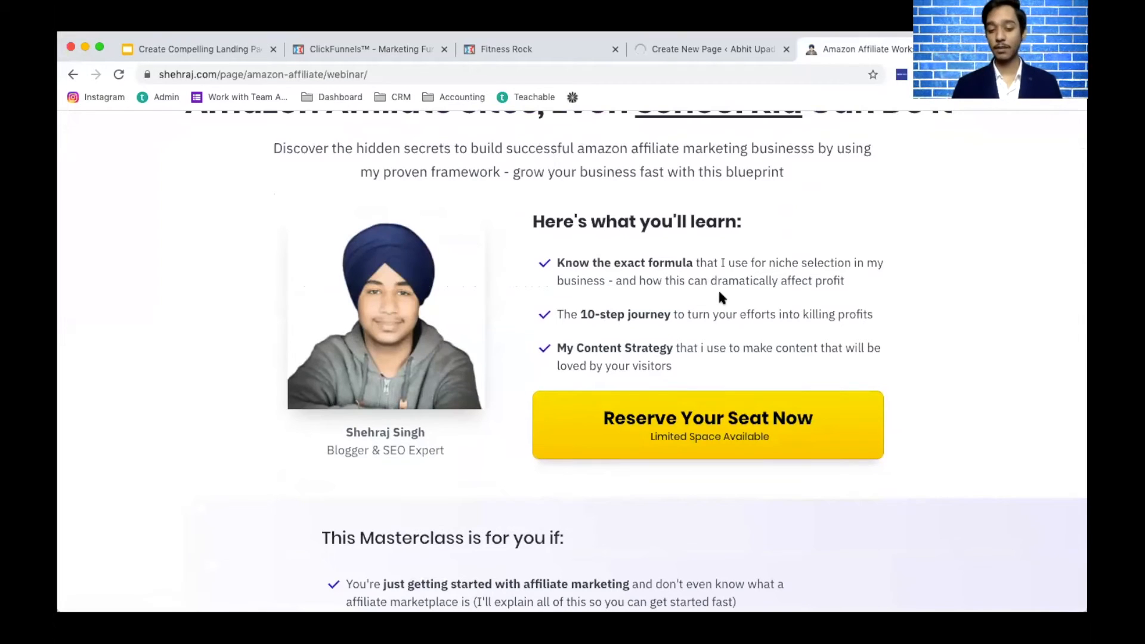
scroll(644, 283, up, 1)
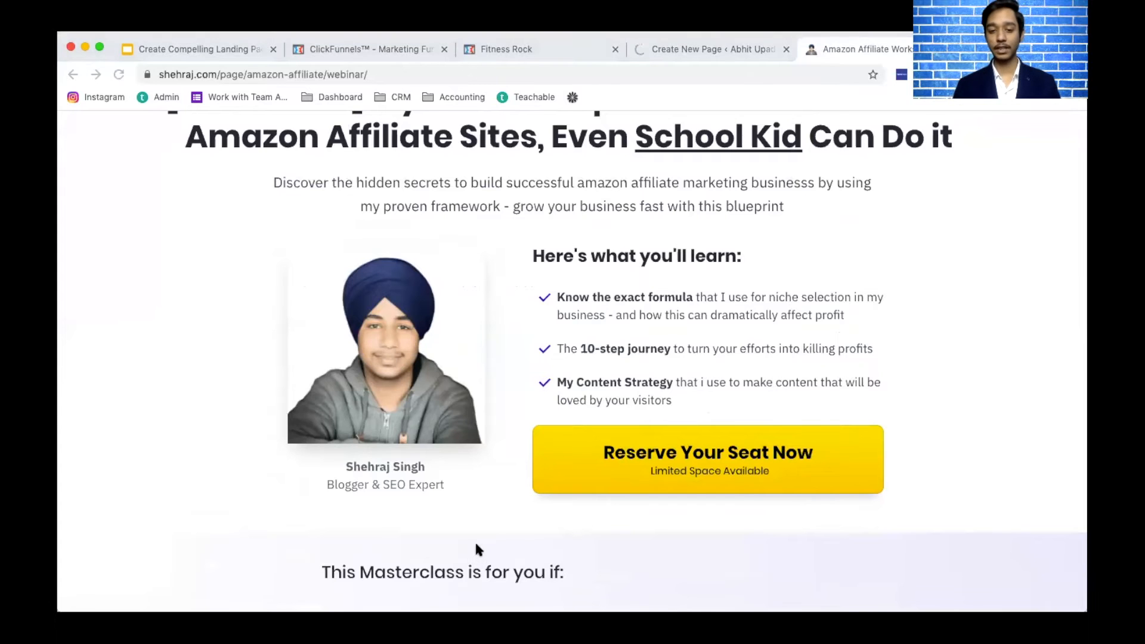
- View the webinar page's seat reservation form and close it without filling it in
click(633, 458)
click(634, 459)
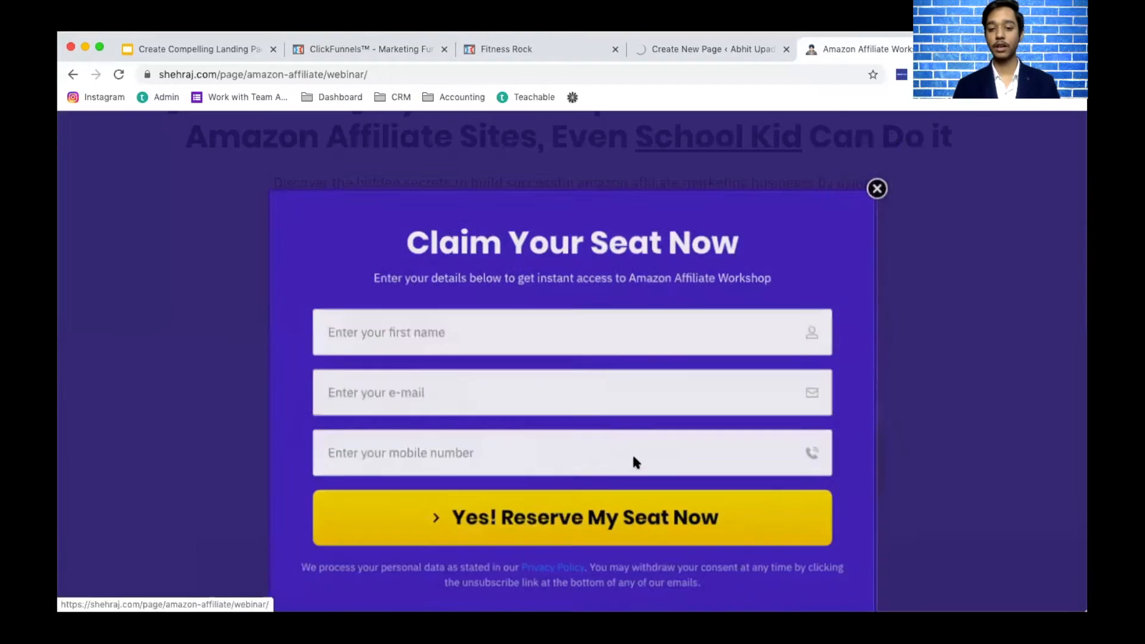
click(888, 181)
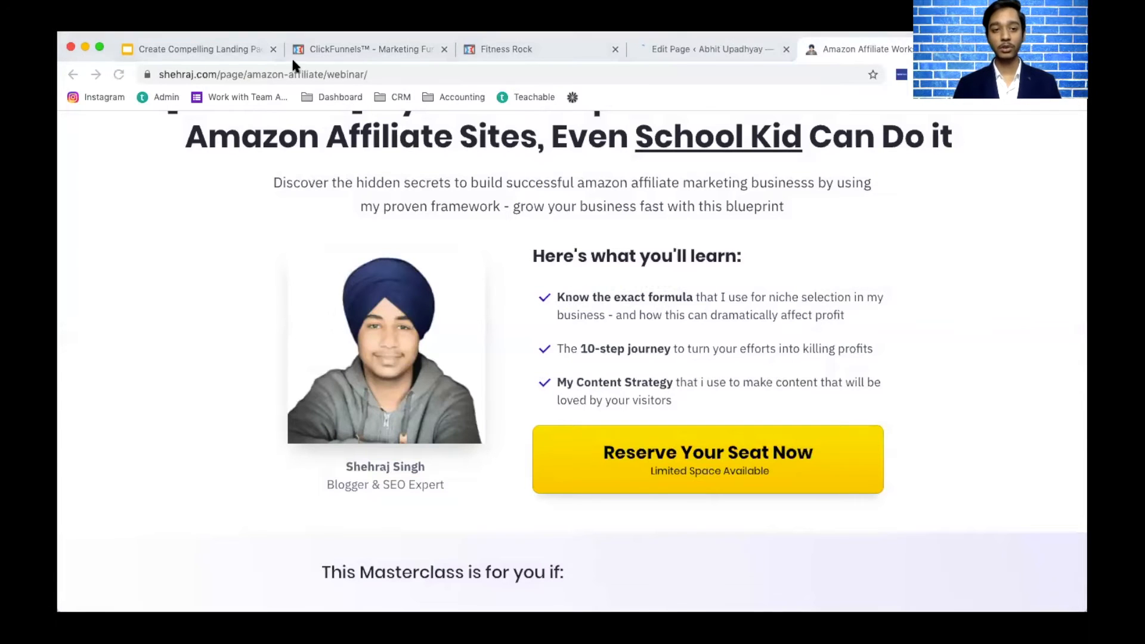
scroll(495, 210, up, 3)
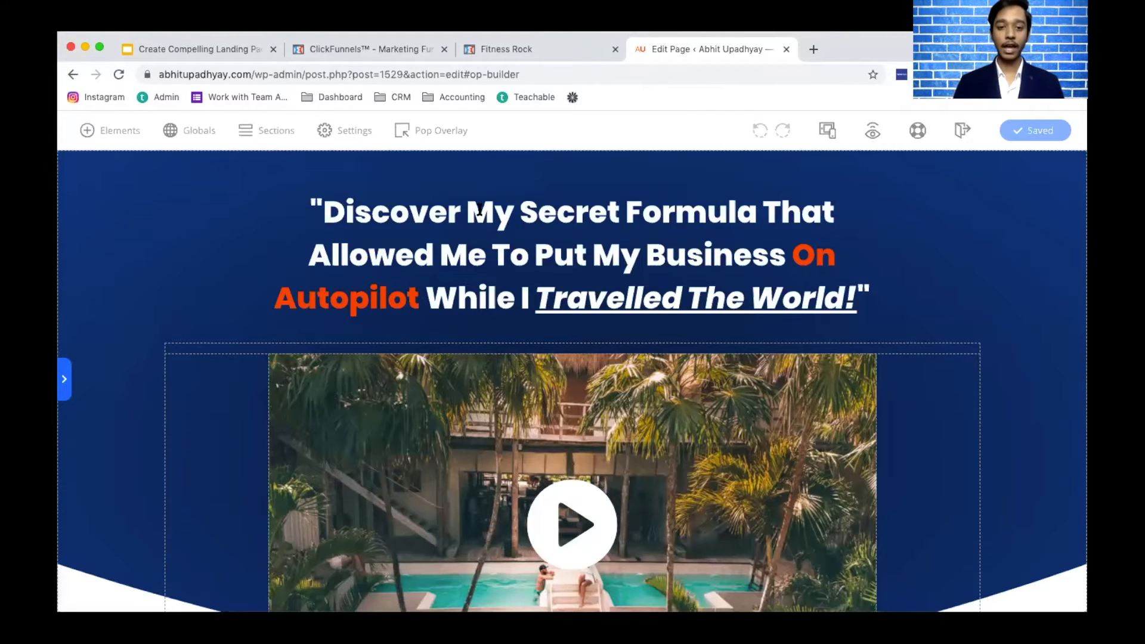
- Try editing the headline text above the video on the new OptimizePress page
scroll(487, 232, down, 1)
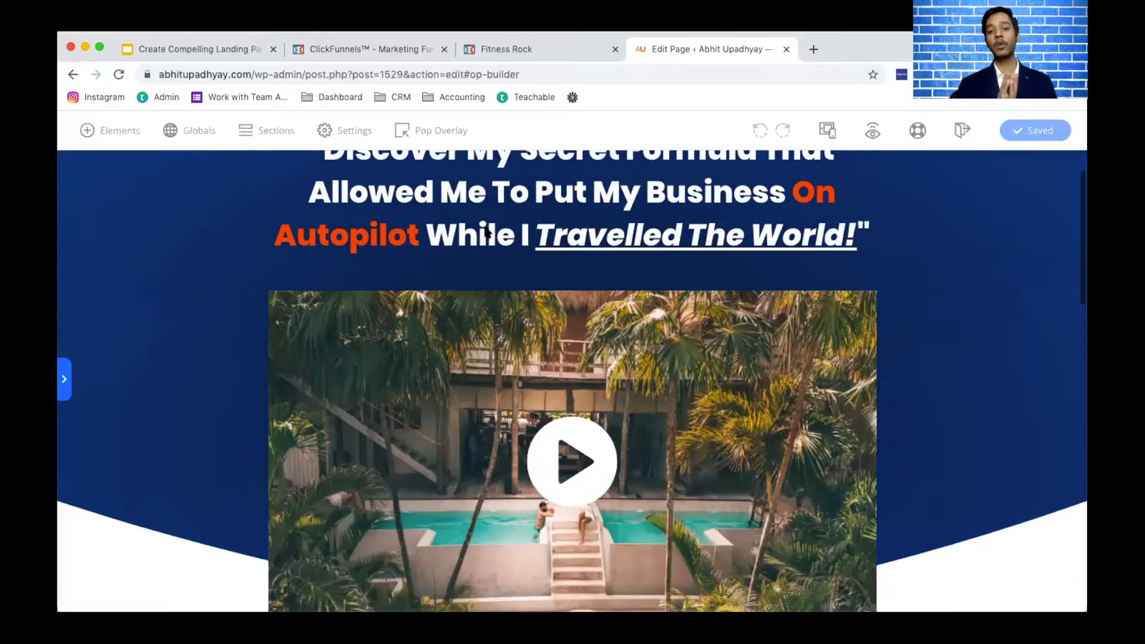
scroll(487, 232, up, 1)
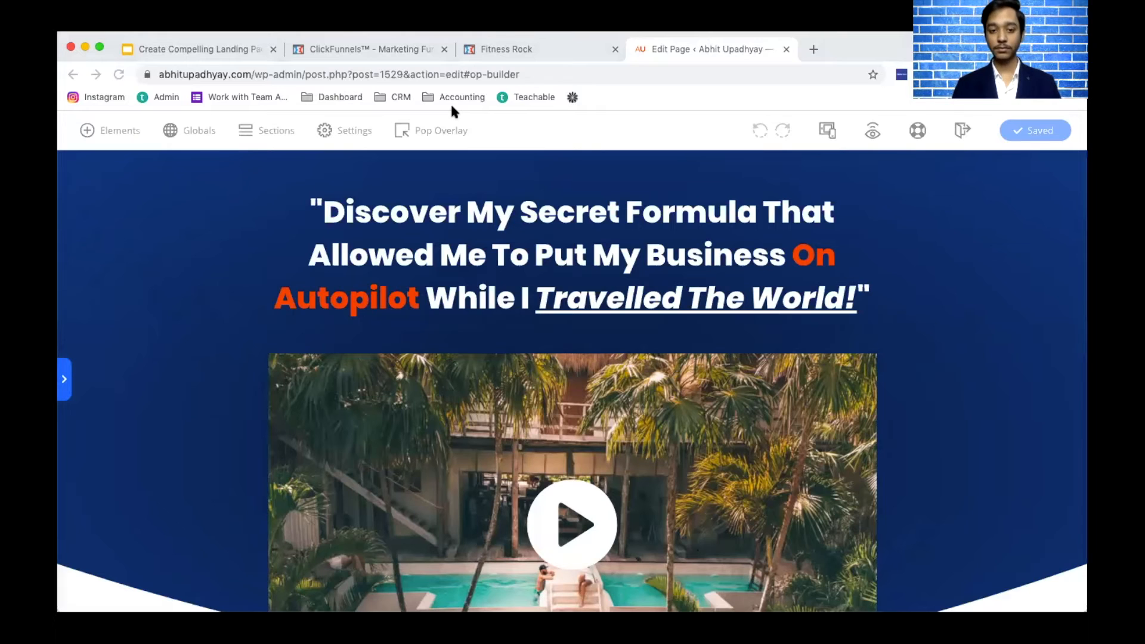
click(525, 235)
triple_click(596, 246)
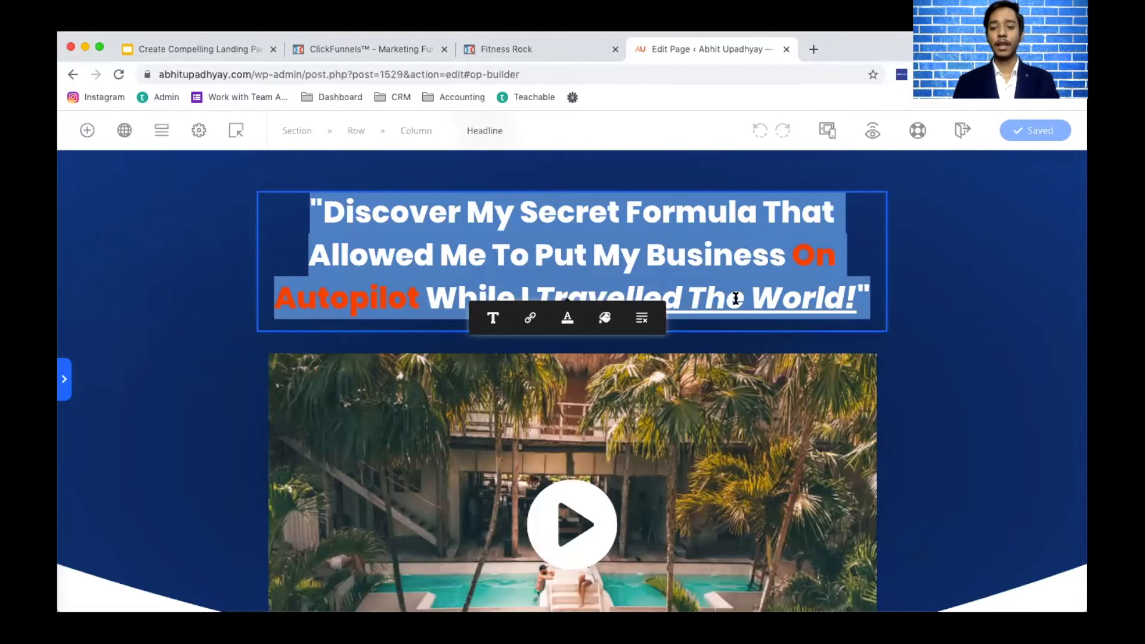
click(707, 262)
text(u)
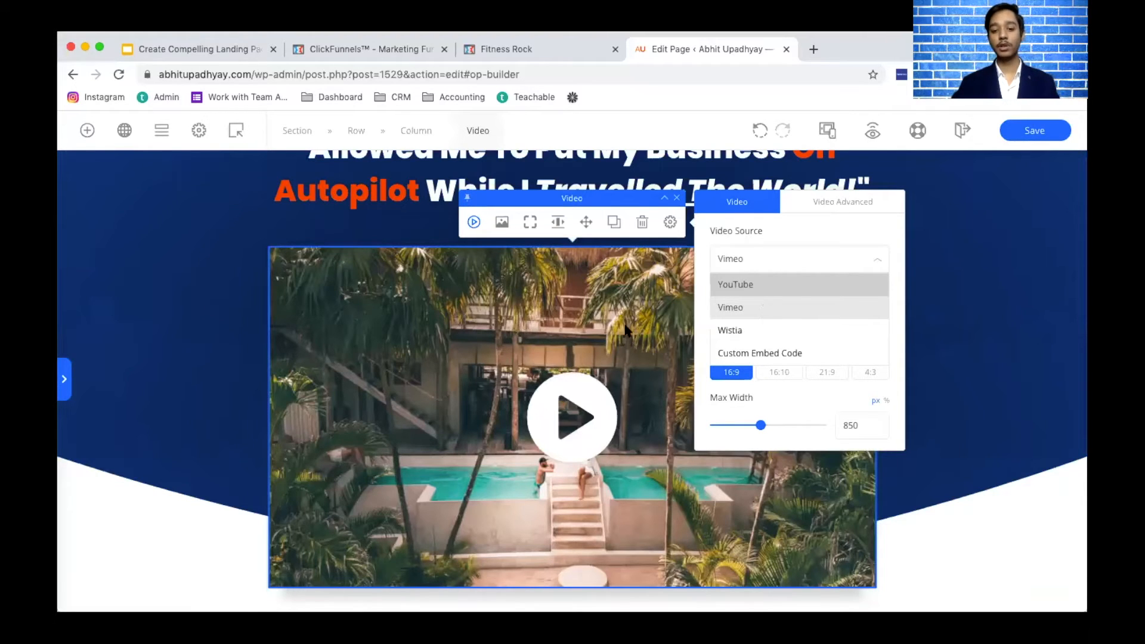
- Open the video's image overlay settings and try a different play icon
click(154, 329)
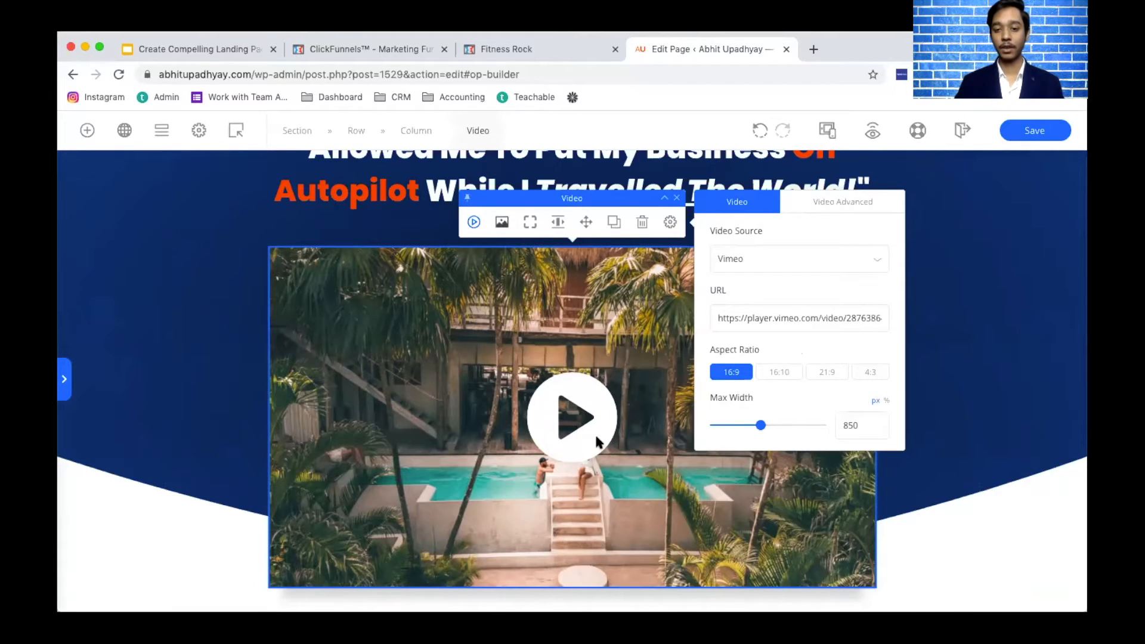
click(833, 532)
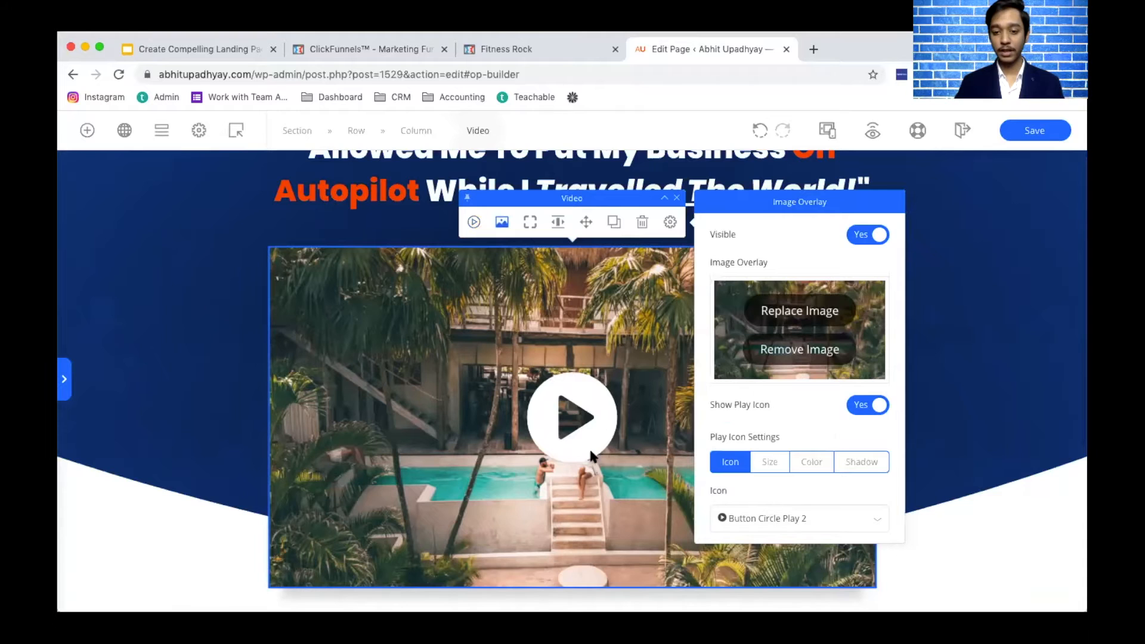
click(789, 520)
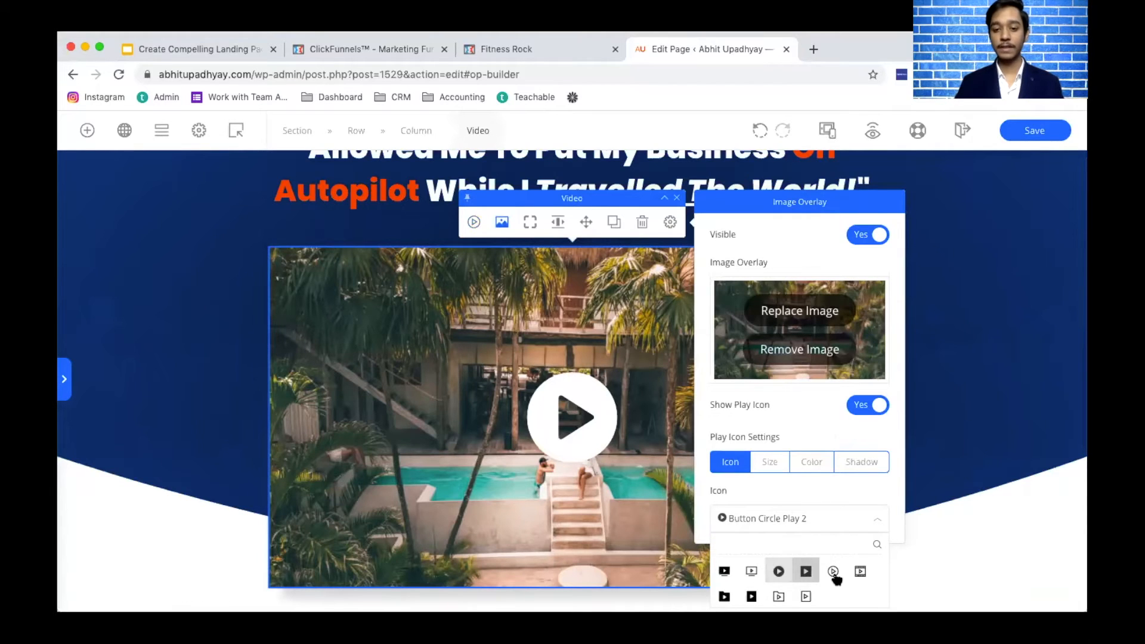
click(799, 567)
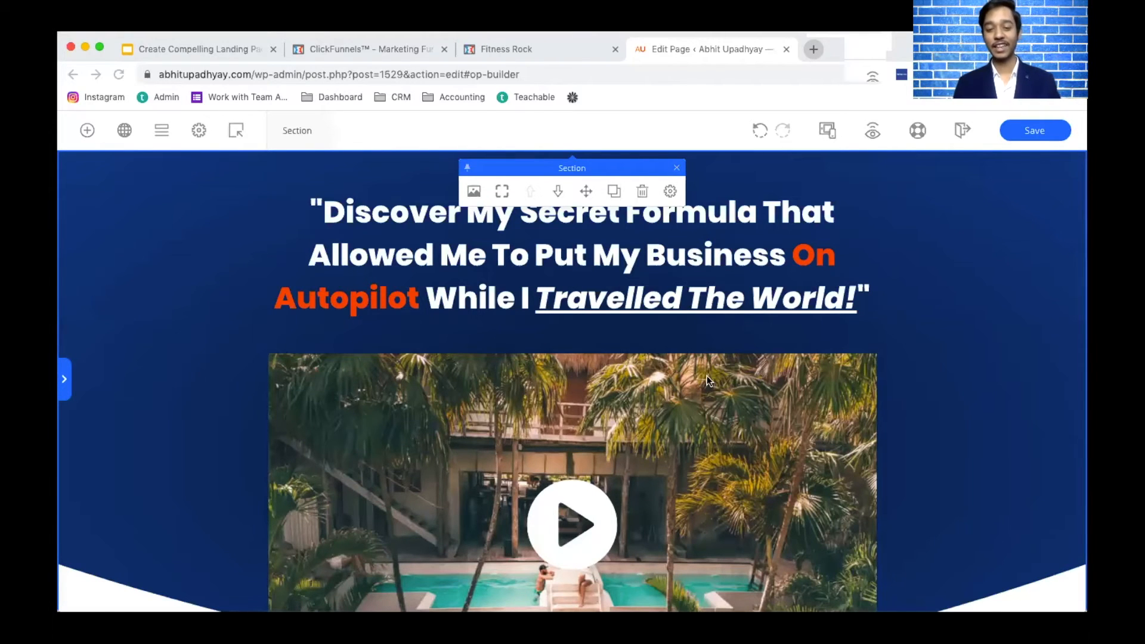
- Examine the page from its headline through the case study buttons, media logos and learning points to the copyright footer
click(747, 286)
click(747, 286)
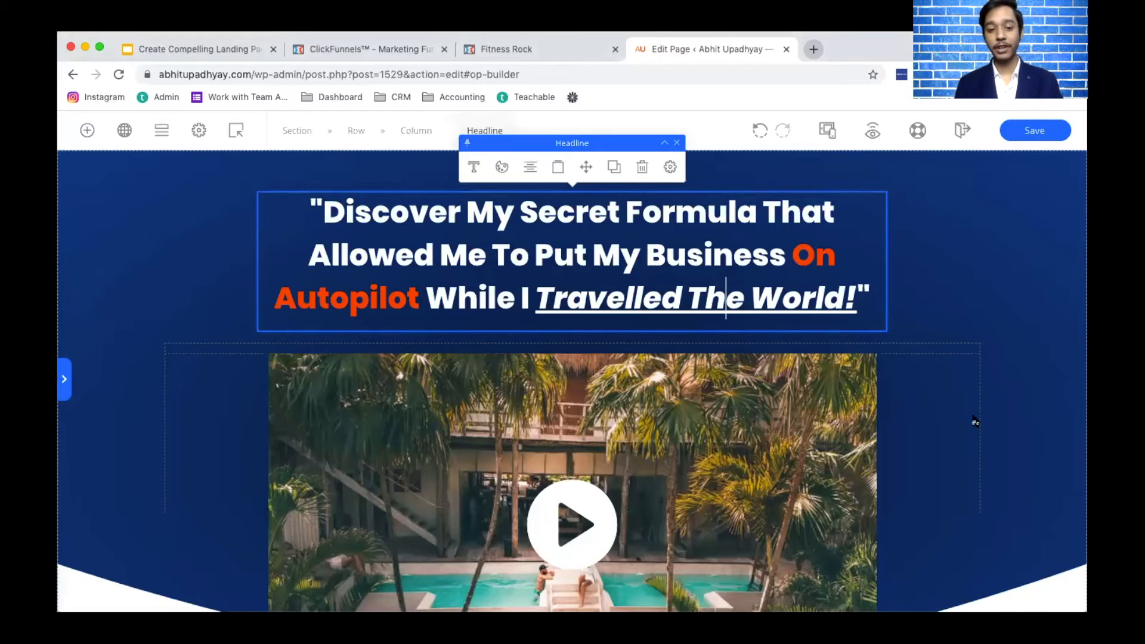
scroll(602, 387, down, 6)
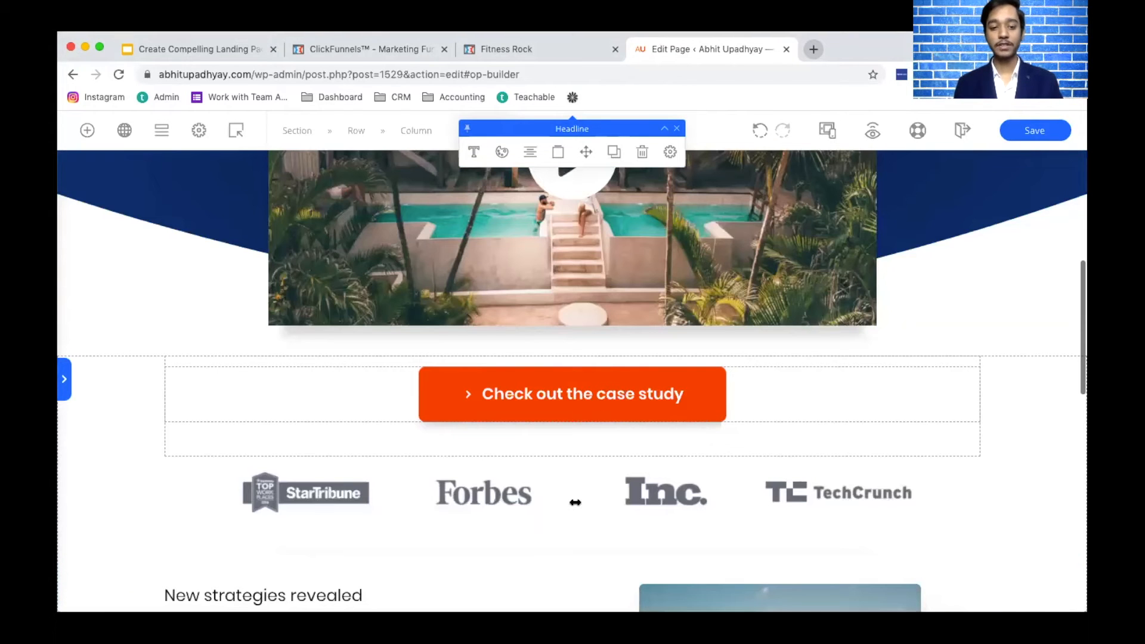
scroll(444, 418, down, 1)
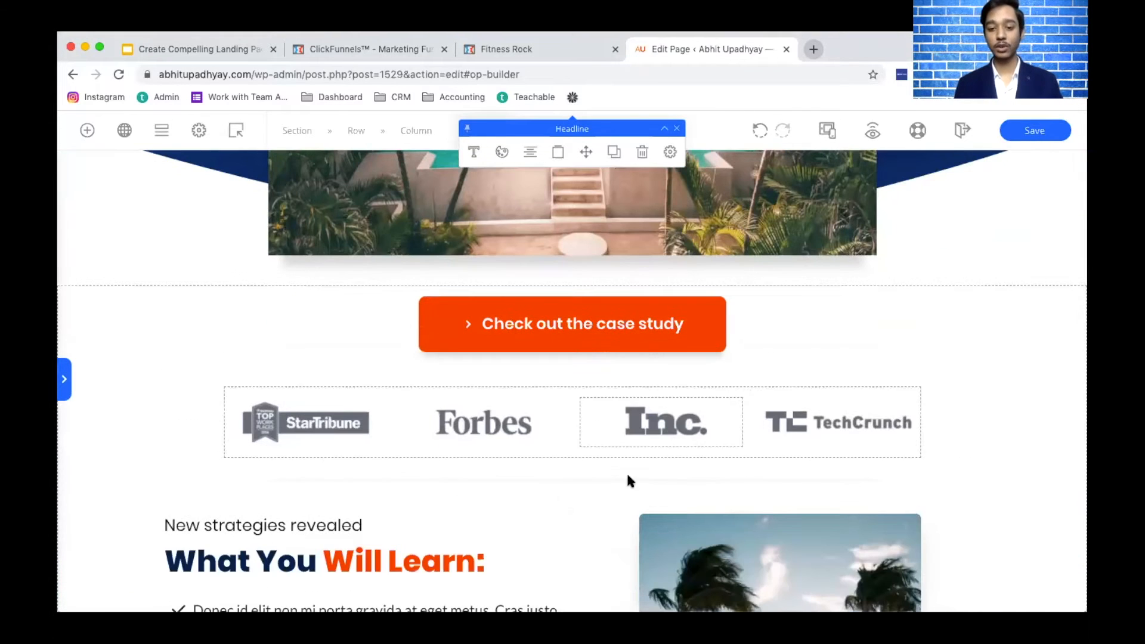
scroll(523, 481, down, 10)
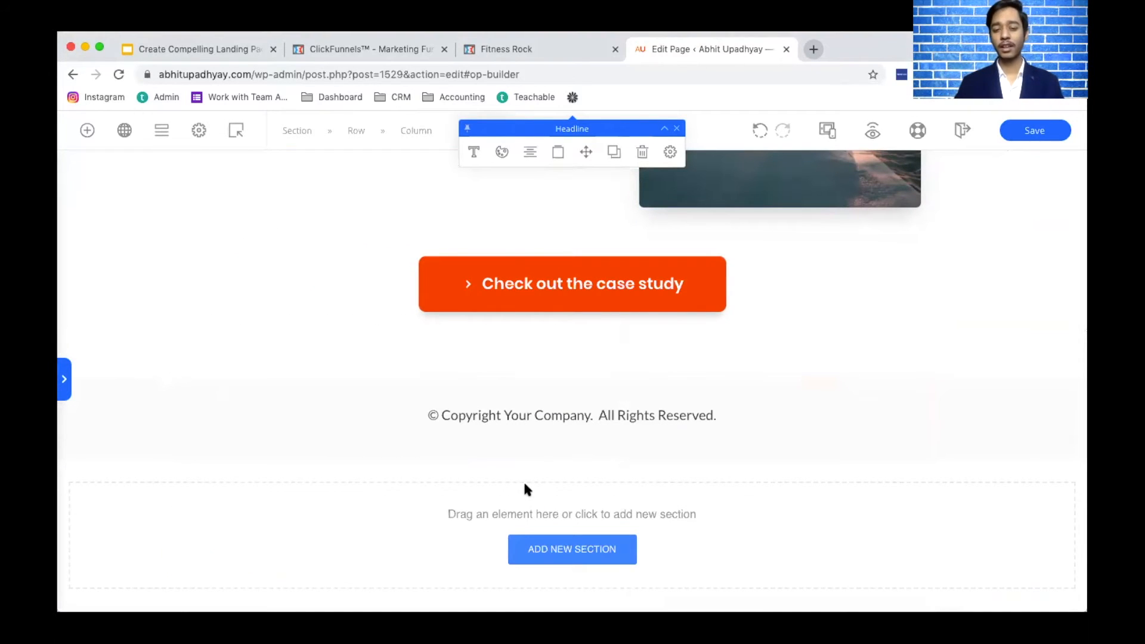
scroll(592, 390, up, 10)
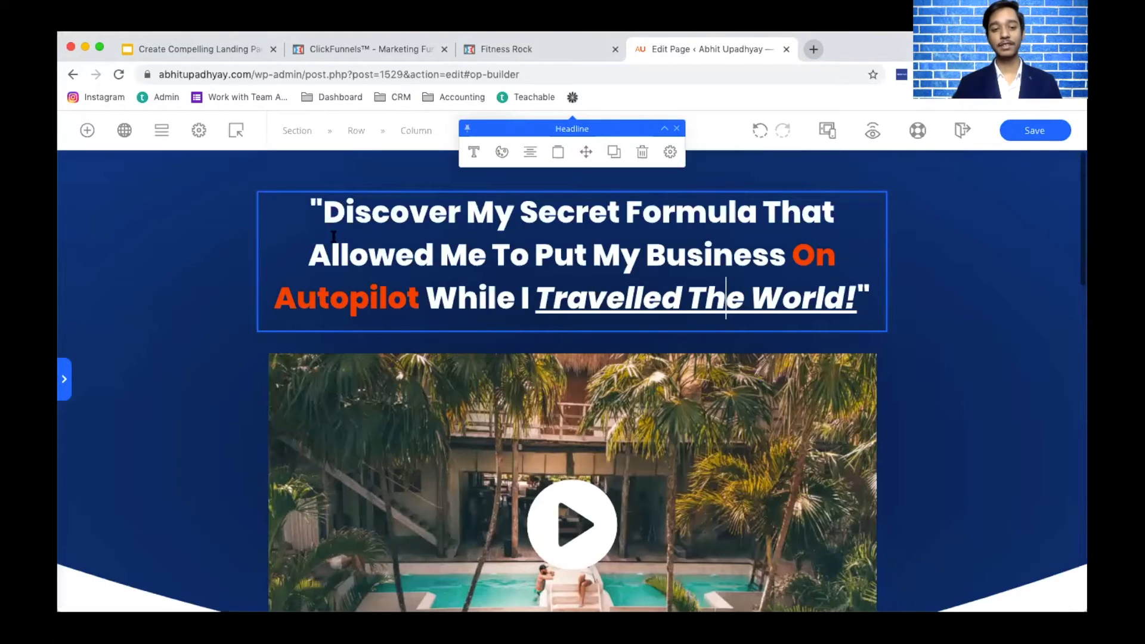
click(234, 249)
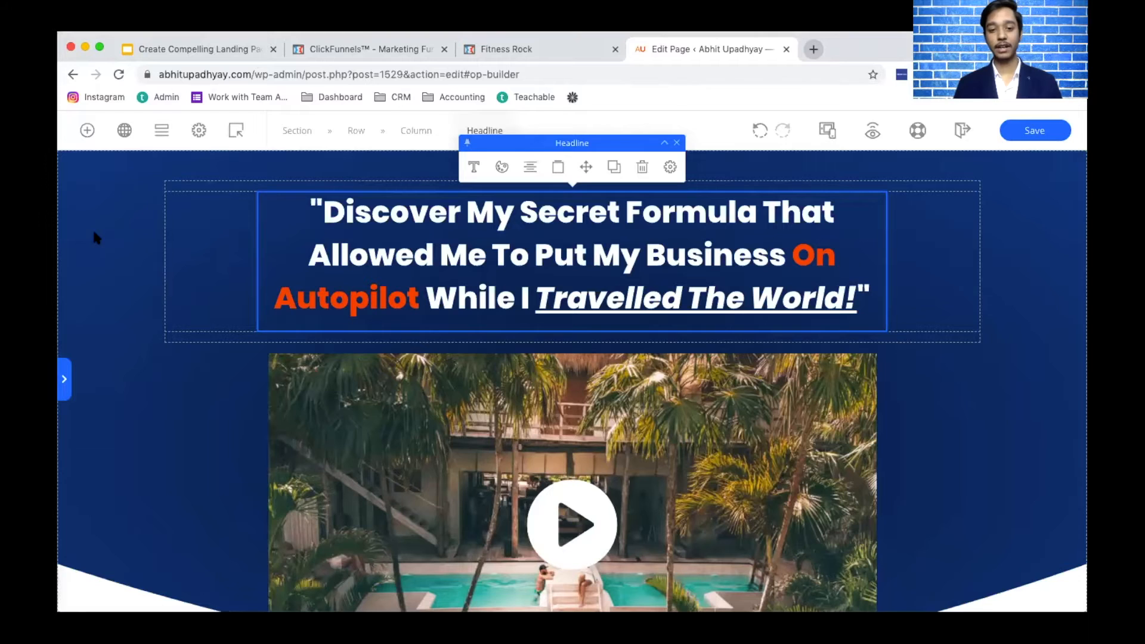
click(409, 361)
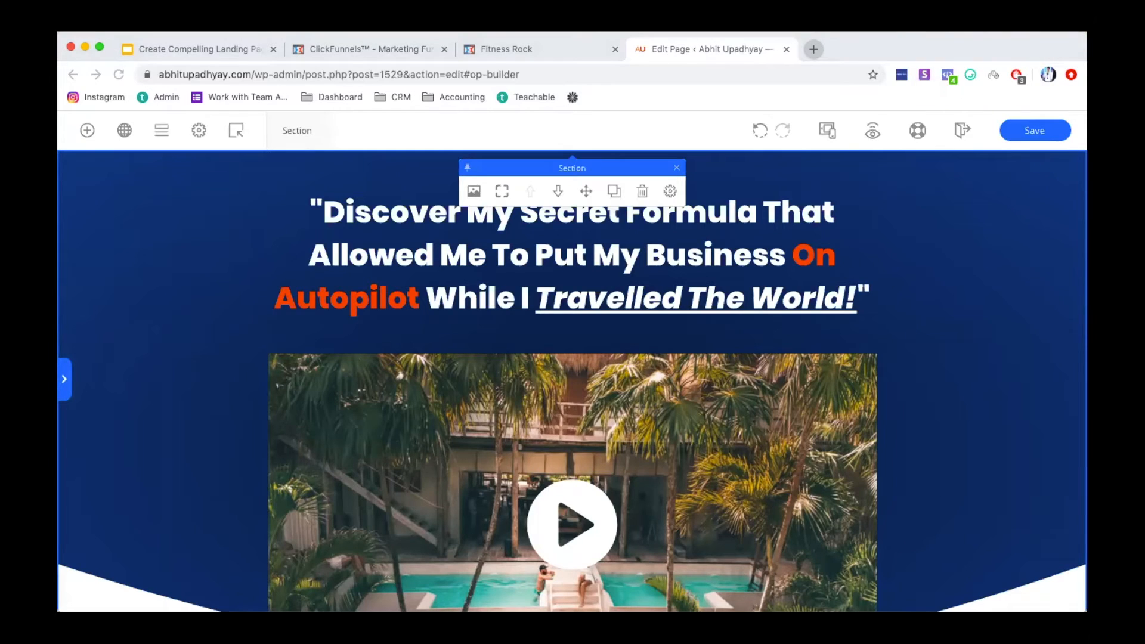
- Switch to the ClickFunnels funnel and review the Fitness Rock preview page from its video series header down to the Millionaires Program section
click(397, 55)
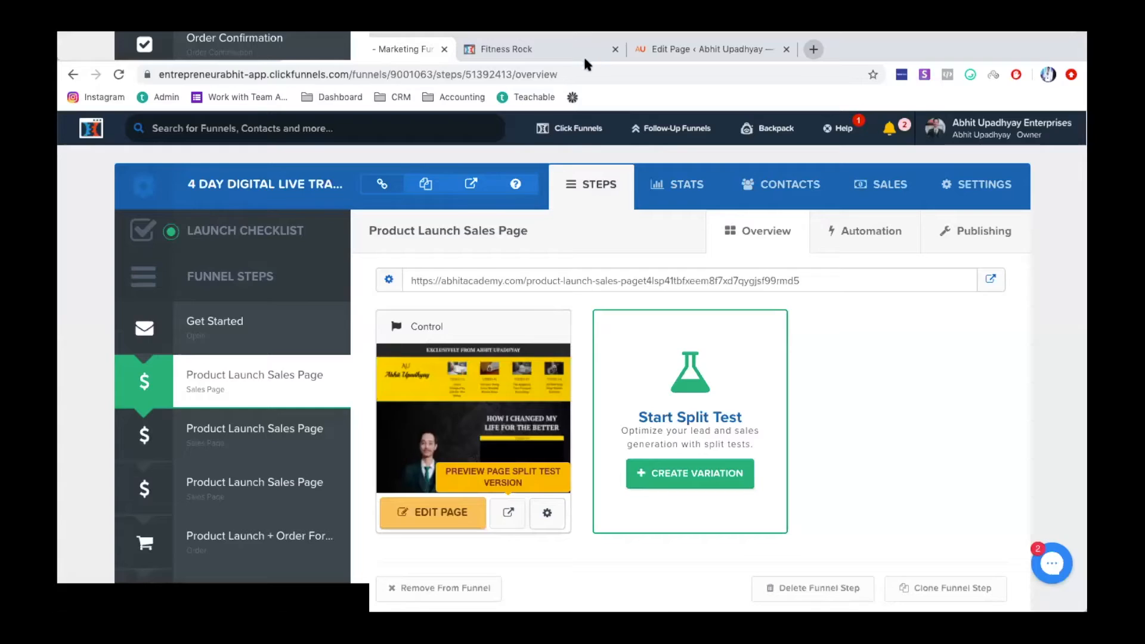
click(540, 56)
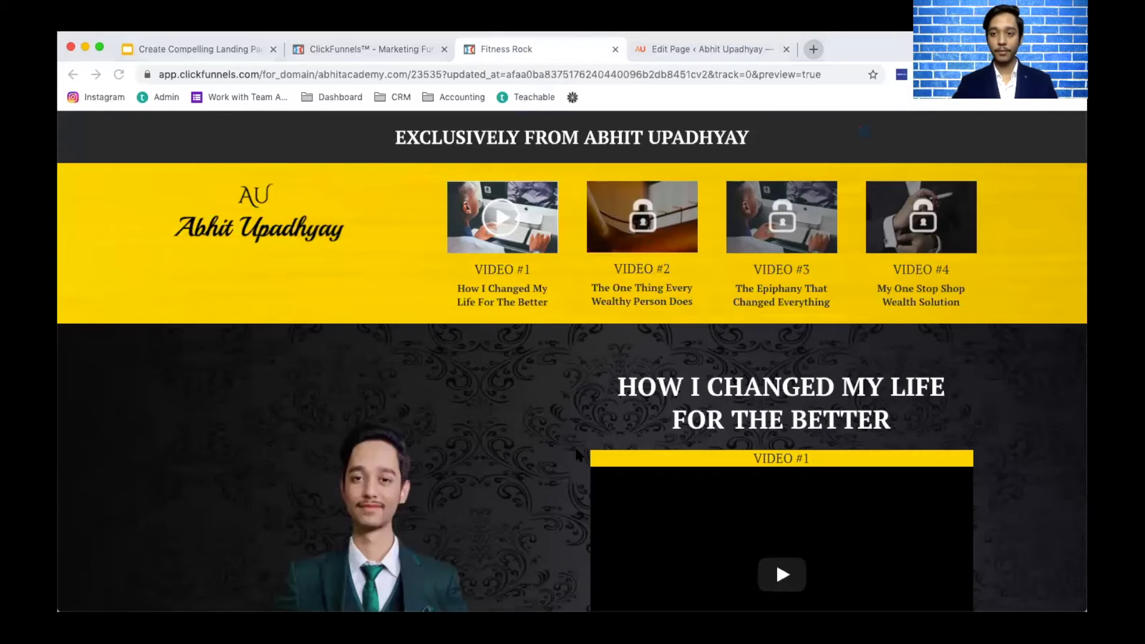
scroll(559, 396, down, 3)
scroll(560, 396, down, 4)
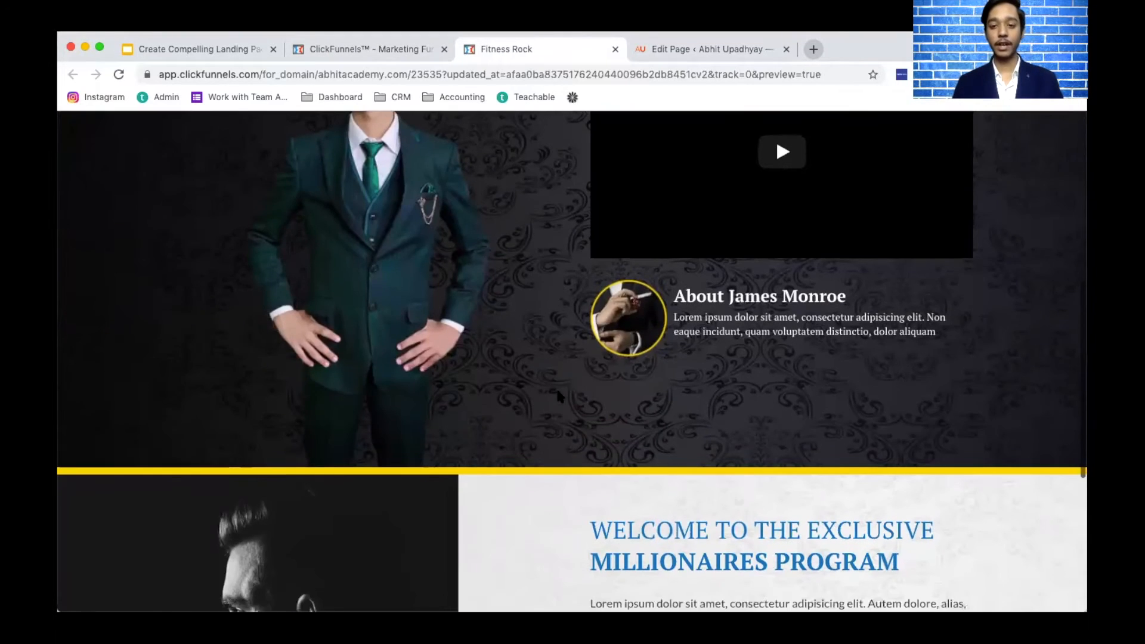
scroll(560, 396, up, 7)
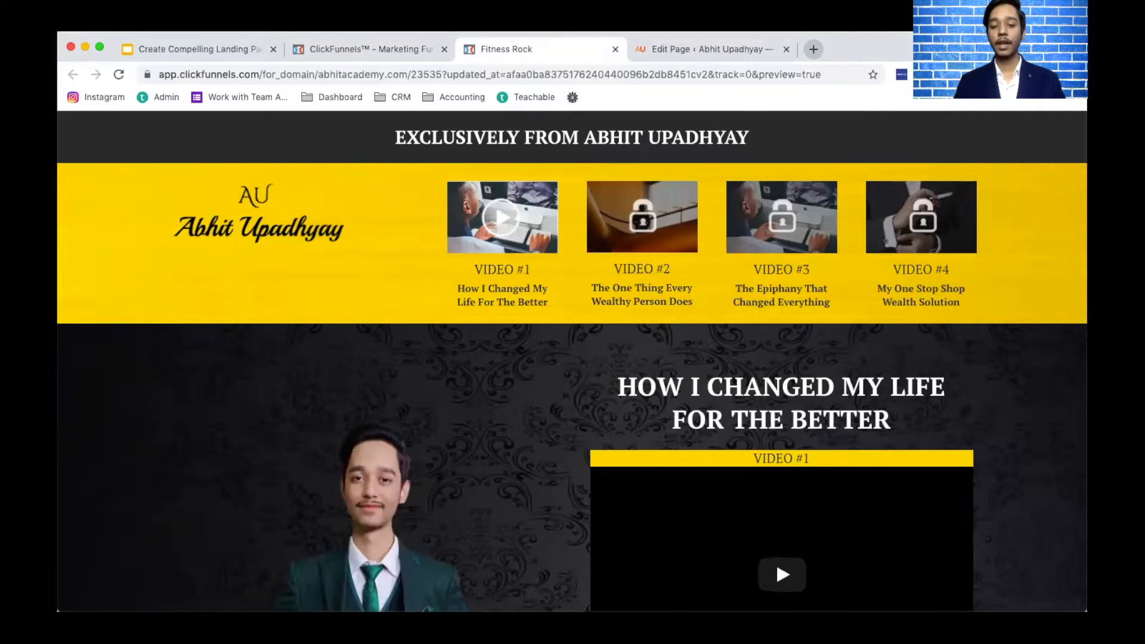
- Show the slide on strategy and elements of high converting landing pages, and look over the OptimizePress page's video and media logos
key(ctrl+Tab)
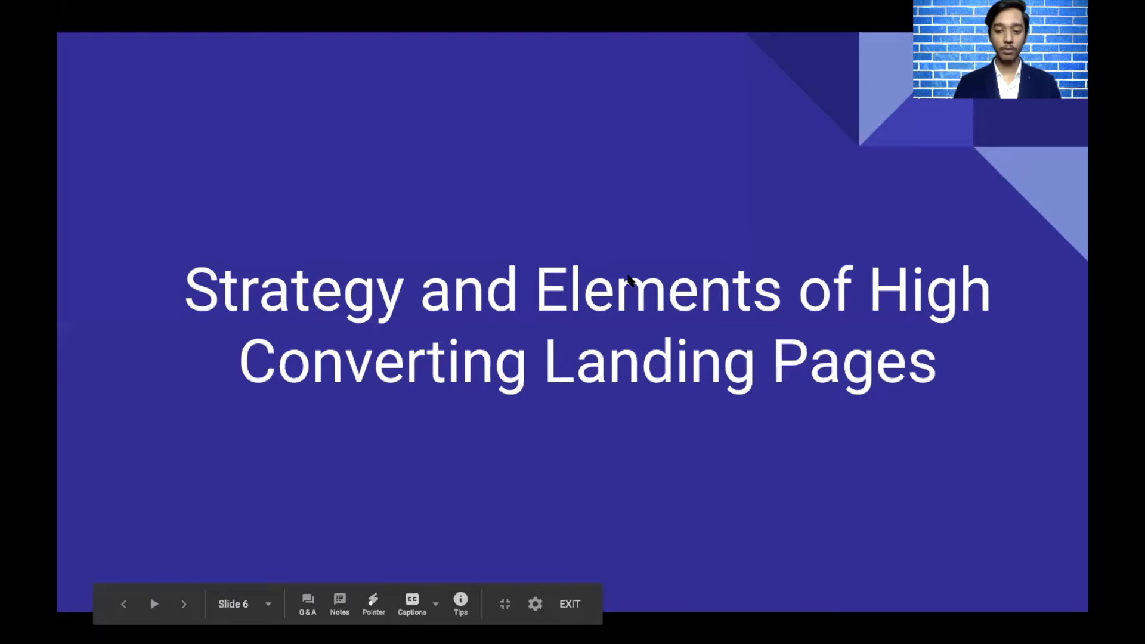
key(Right)
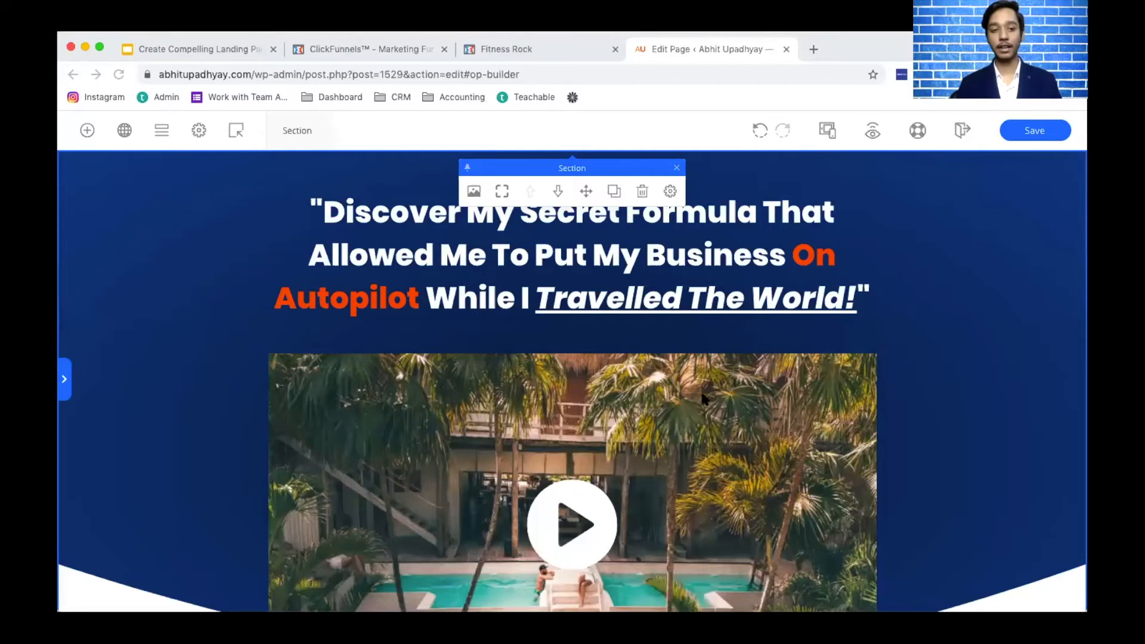
scroll(702, 396, down, 10)
scroll(702, 394, up, 15)
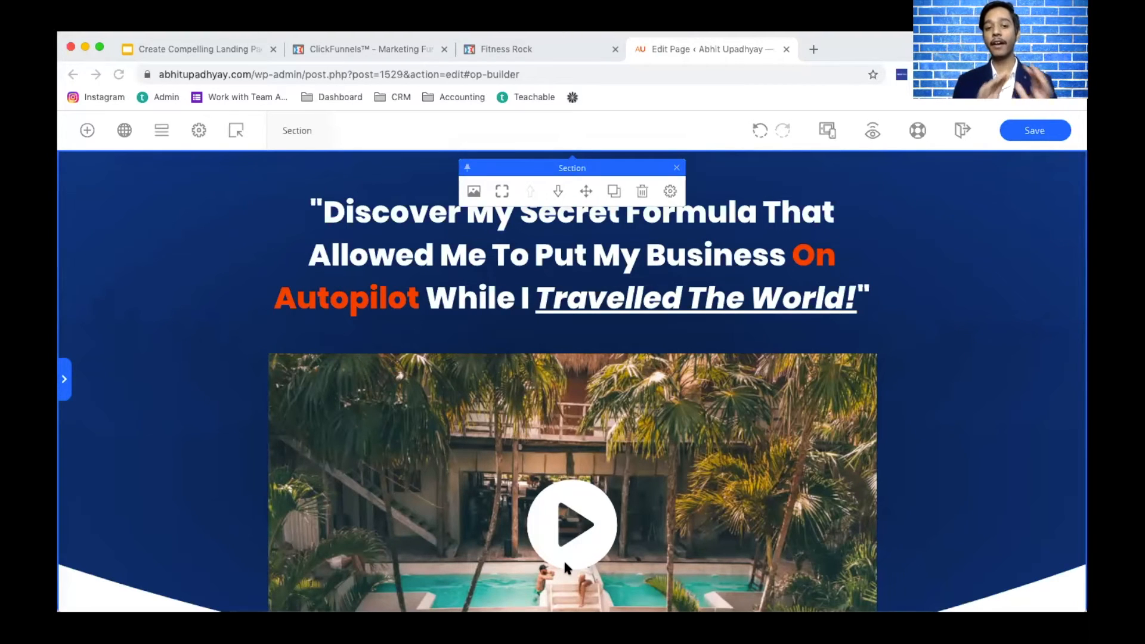
scroll(506, 486, down, 5)
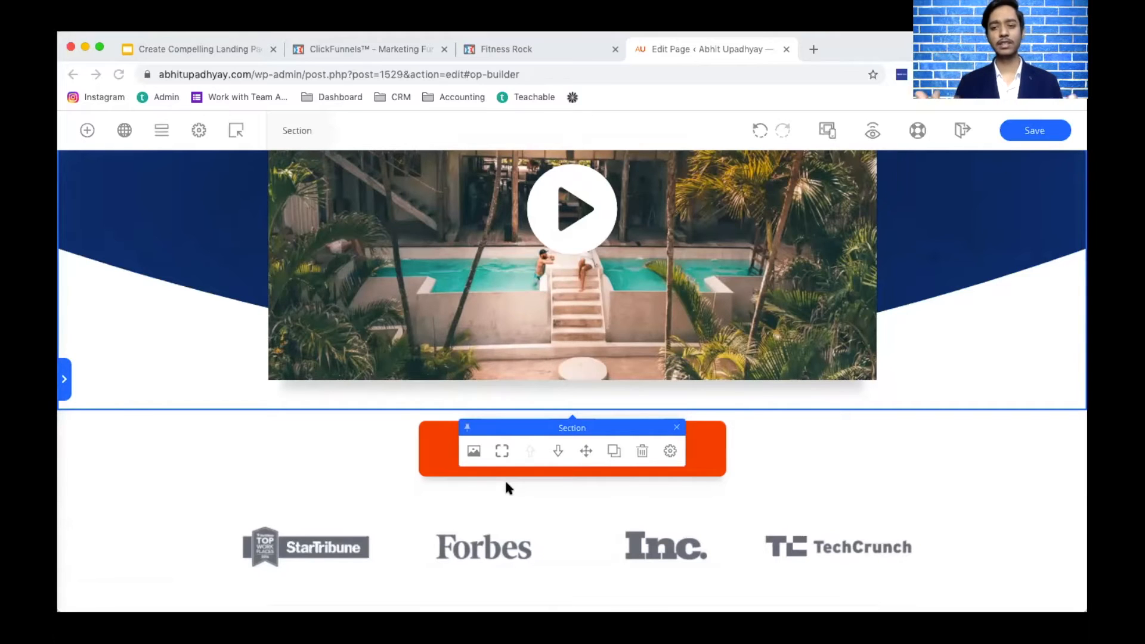
scroll(666, 294, up, 5)
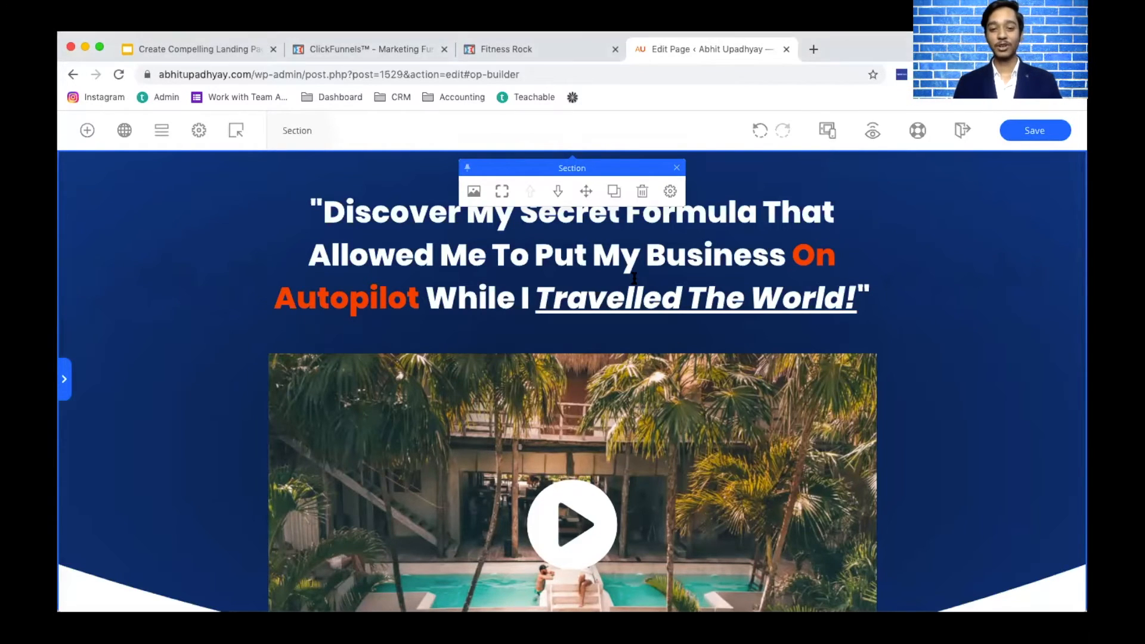
- Examine the wording of the headline above the video and the page sections below it
click(471, 284)
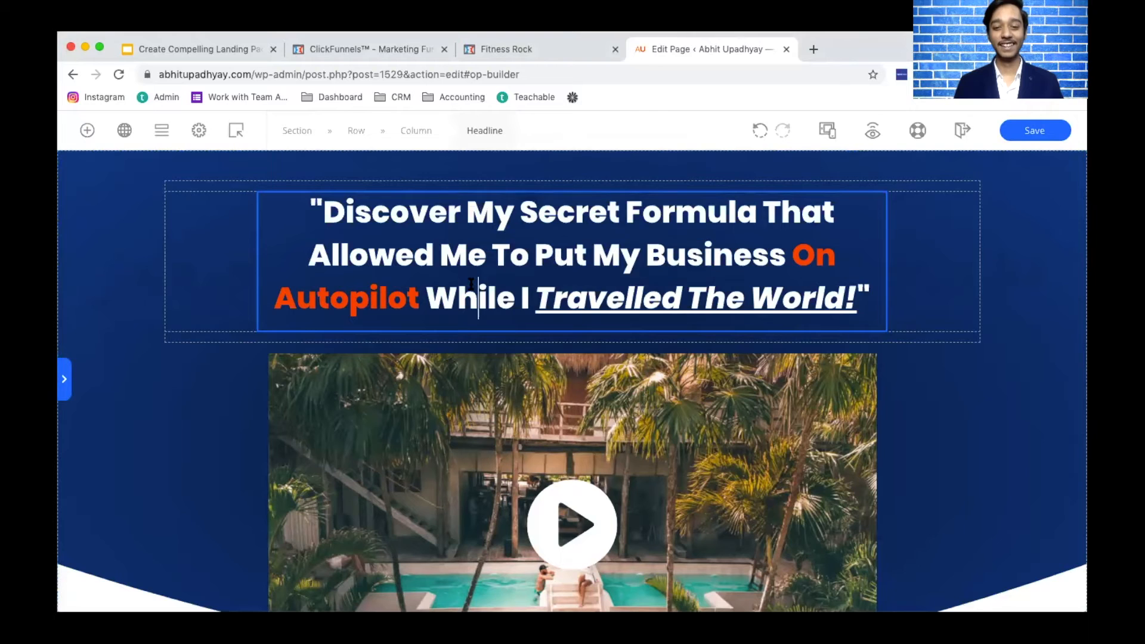
click(186, 376)
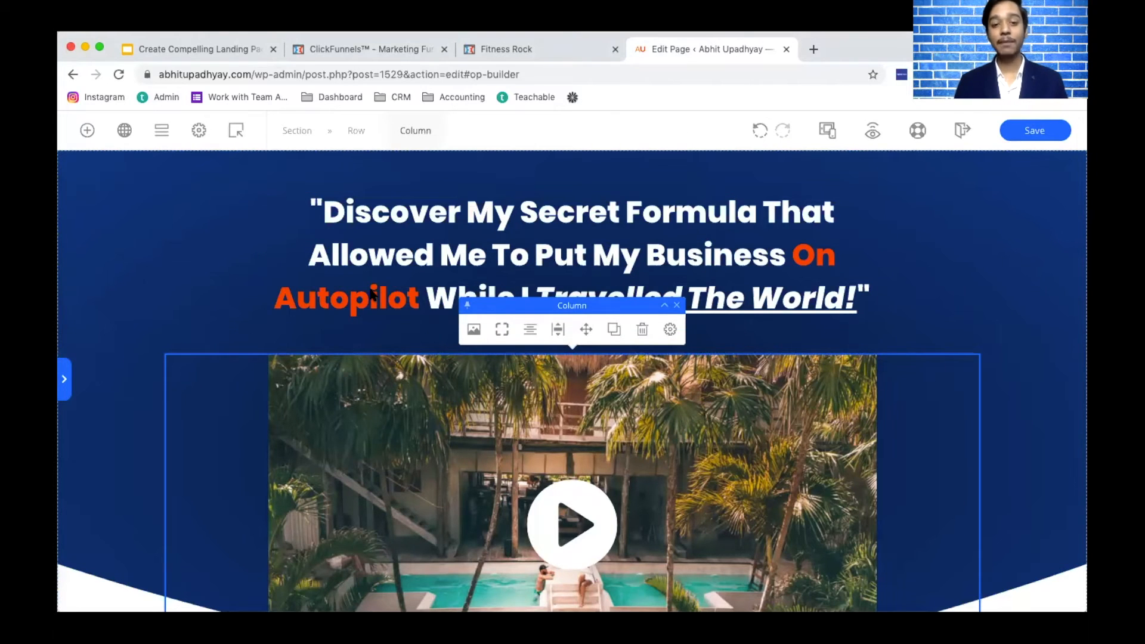
triple_click(371, 290)
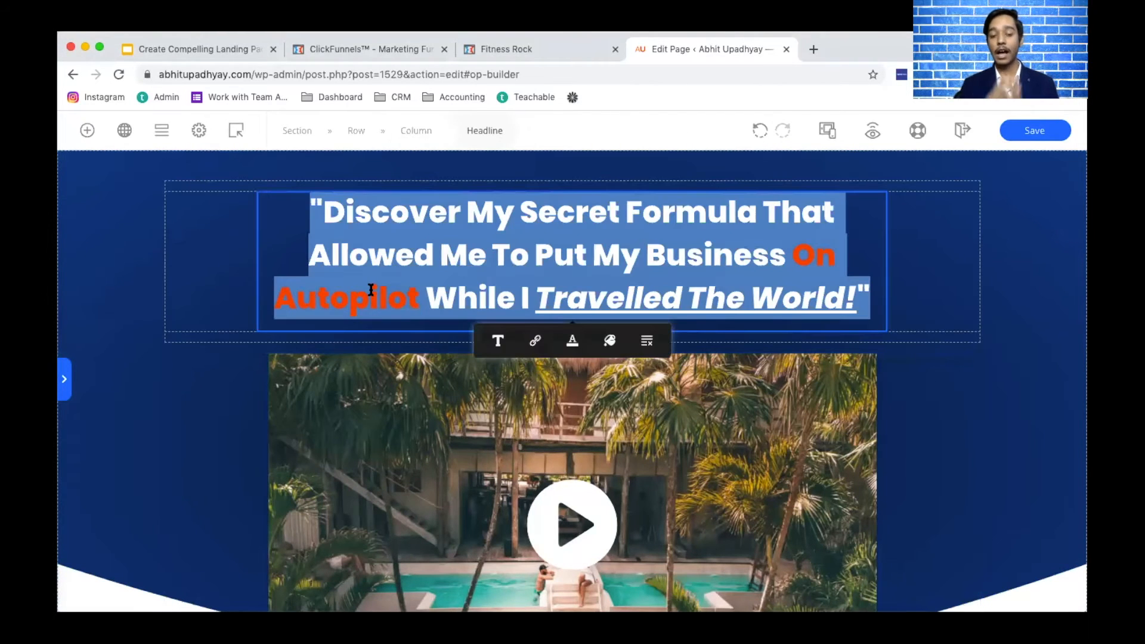
click(371, 289)
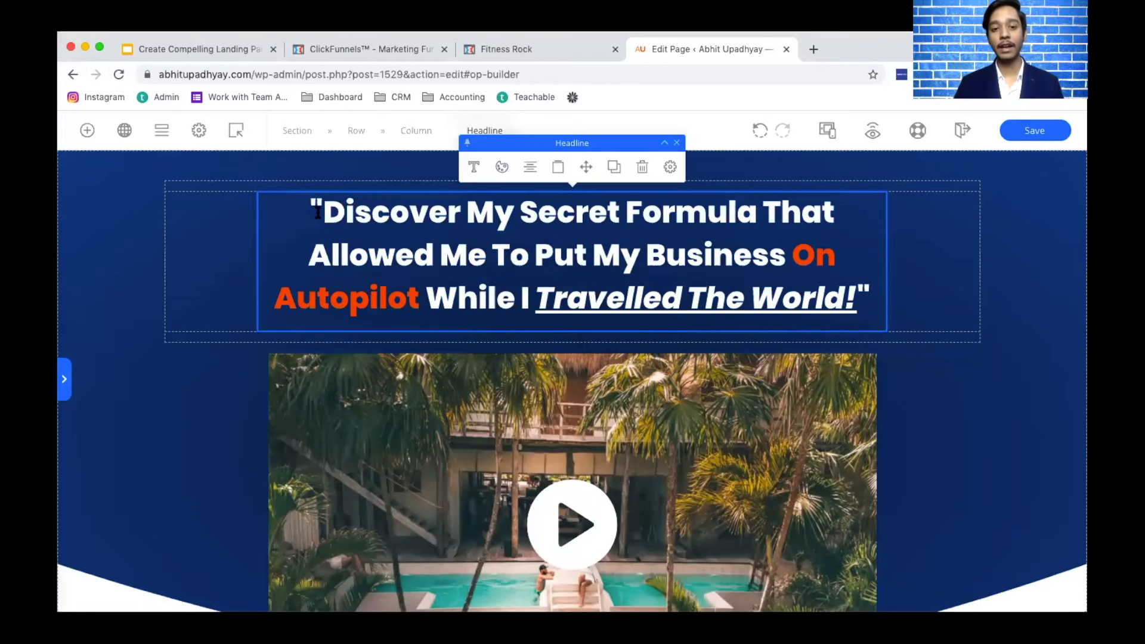
drag(322, 213, 726, 222)
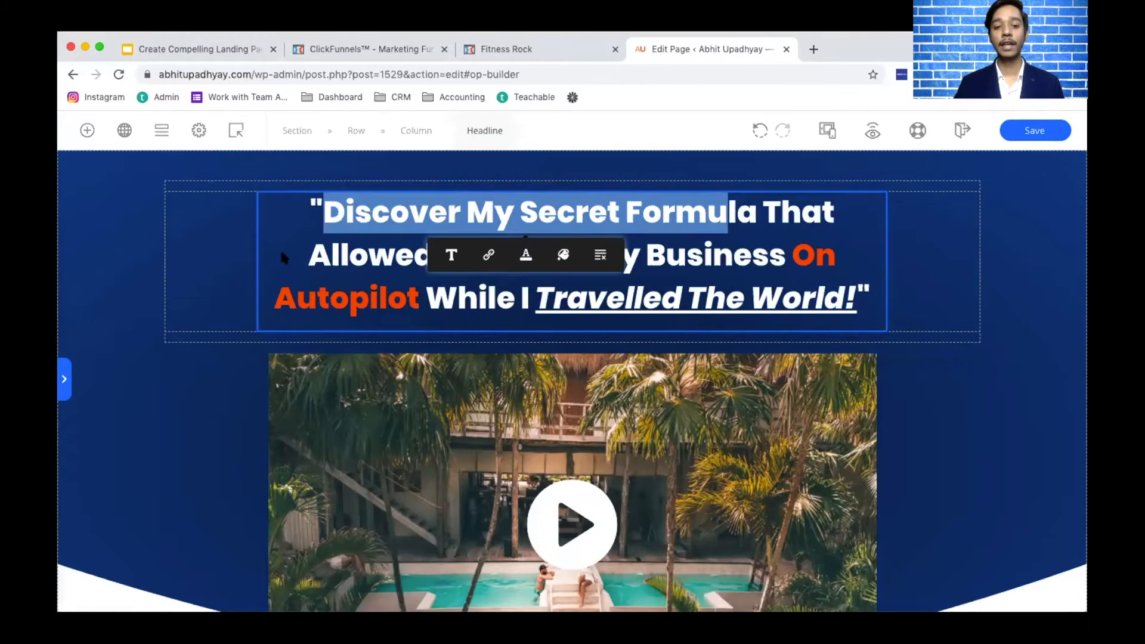
click(249, 263)
click(308, 273)
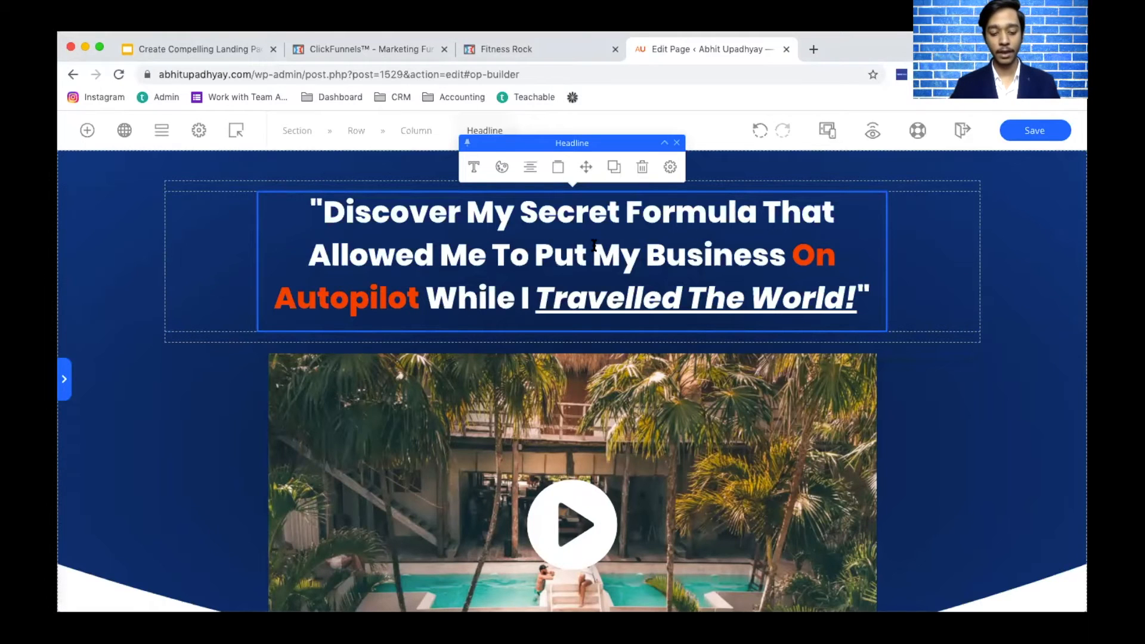
scroll(658, 455, down, 10)
scroll(658, 455, up, 1)
scroll(658, 455, down, 8)
scroll(658, 454, up, 8)
scroll(657, 453, up, 10)
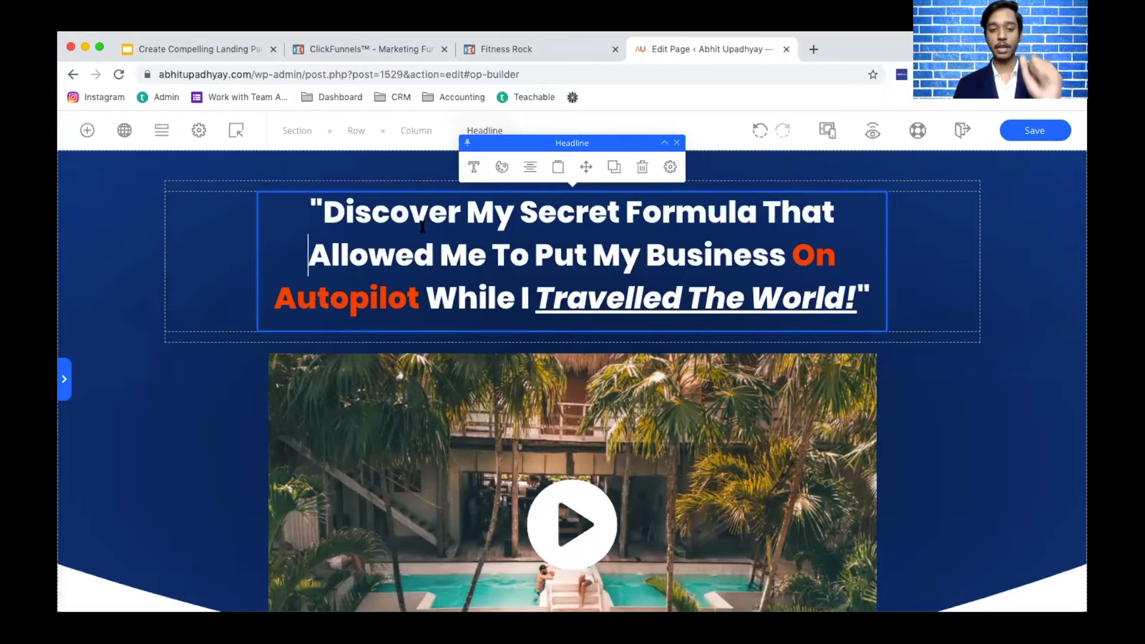
- Replace the headline text inside the quotation marks with "Learn How To Write Content For Your Blog Post"
mouse_move(324, 215)
mouse_down()
mouse_move(557, 238)
mouse_move(868, 301)
mouse_move(322, 208)
mouse_up()
click(858, 301)
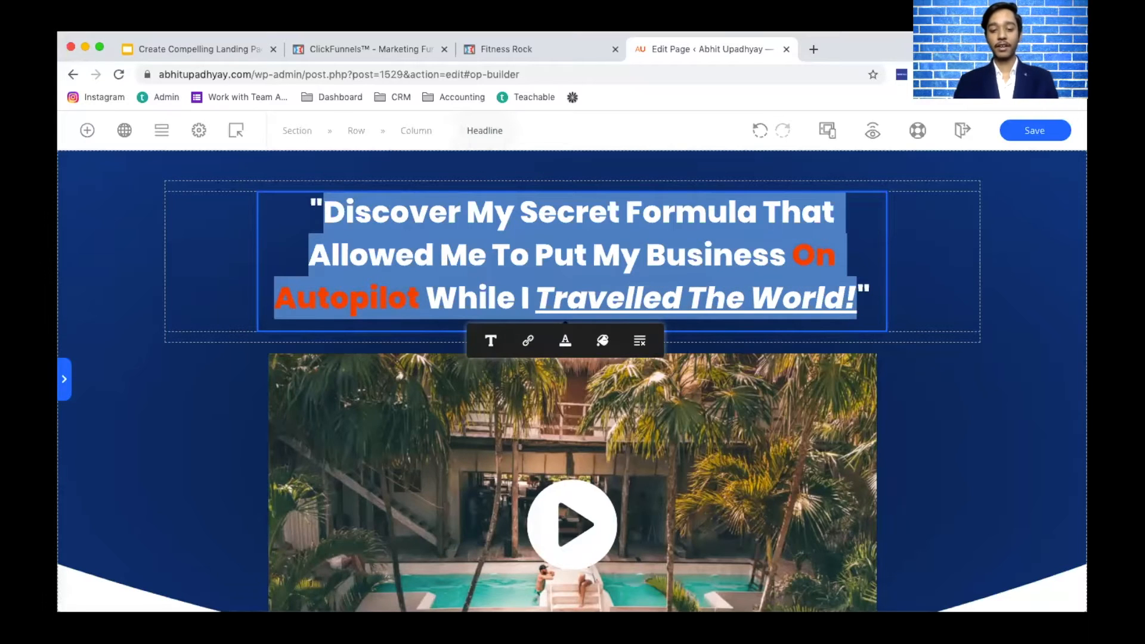
text(H)
key(BackSpace)
text(Learn How To )
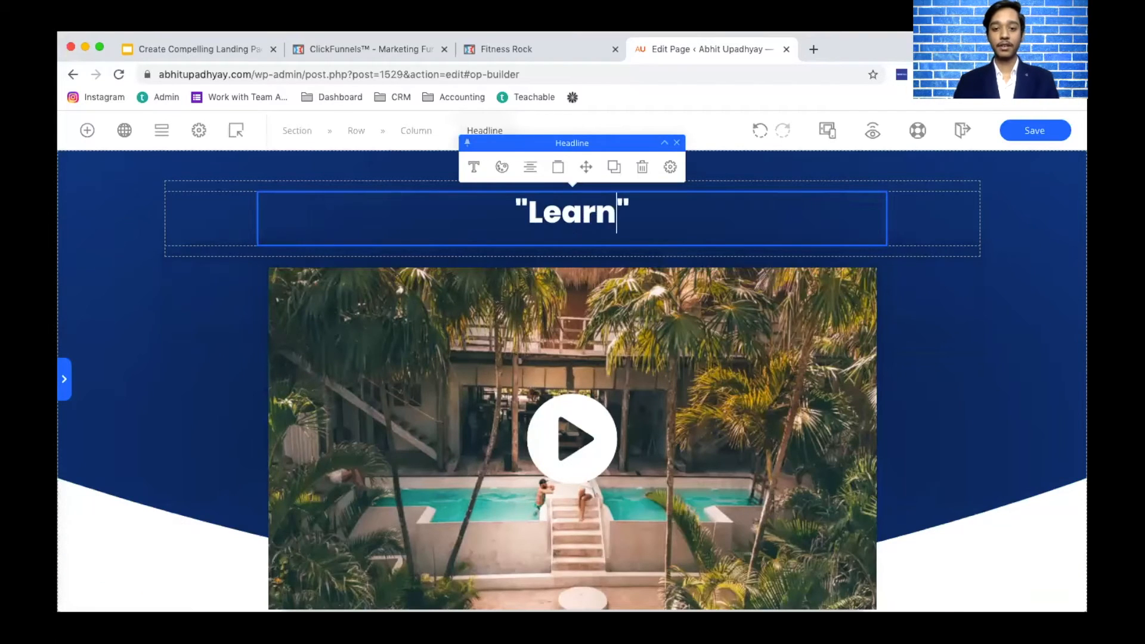
text(Write Co)
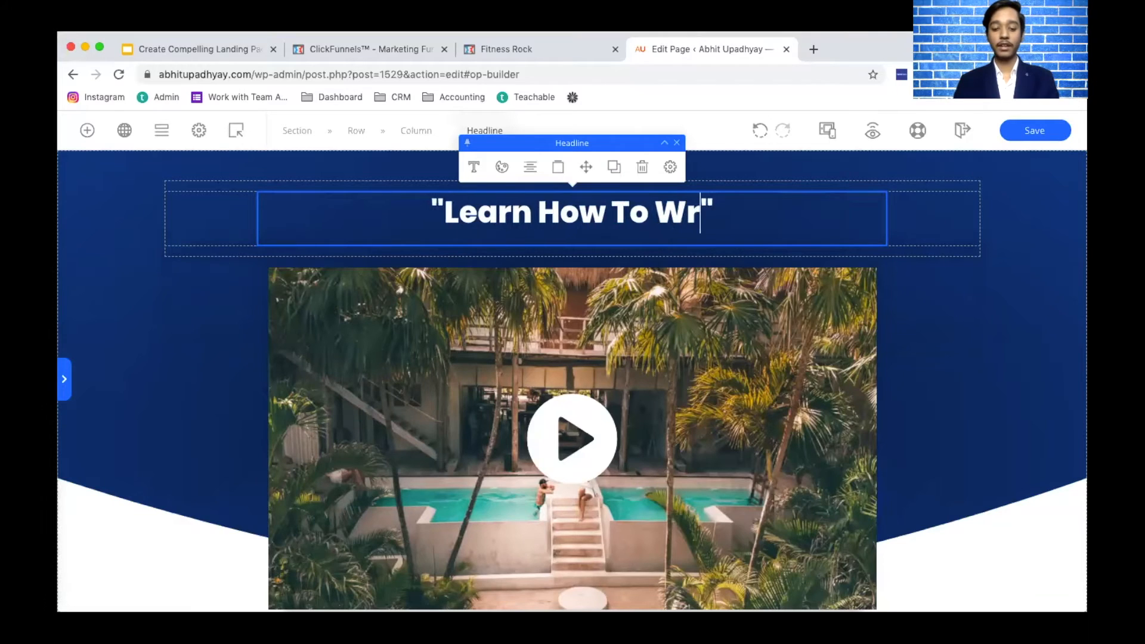
text(ntent )
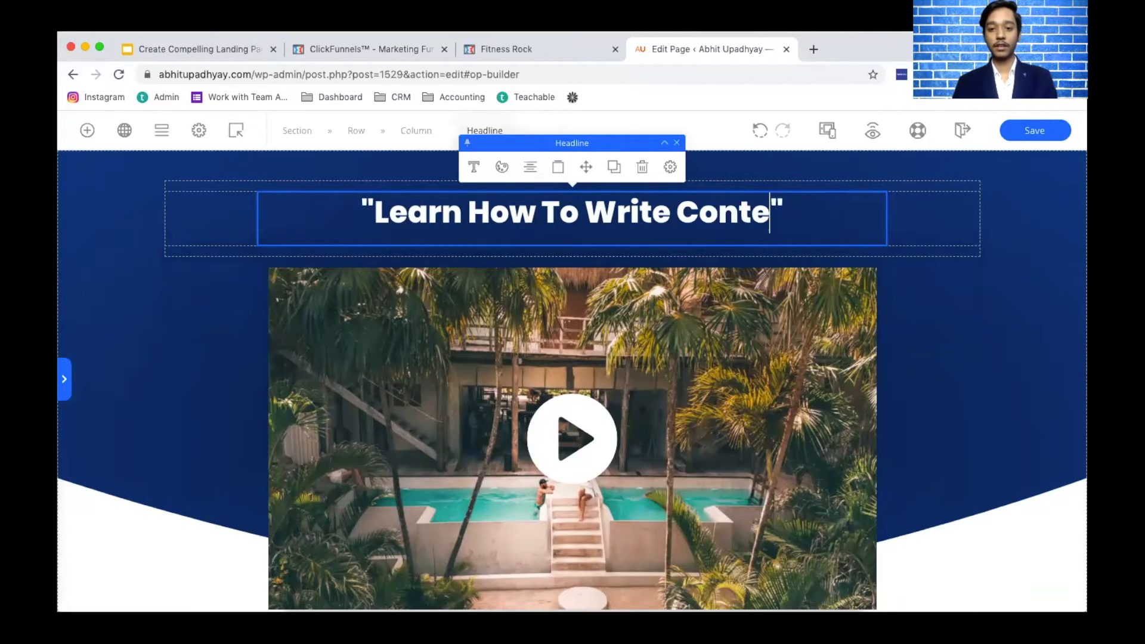
text(For Your Blog Post)
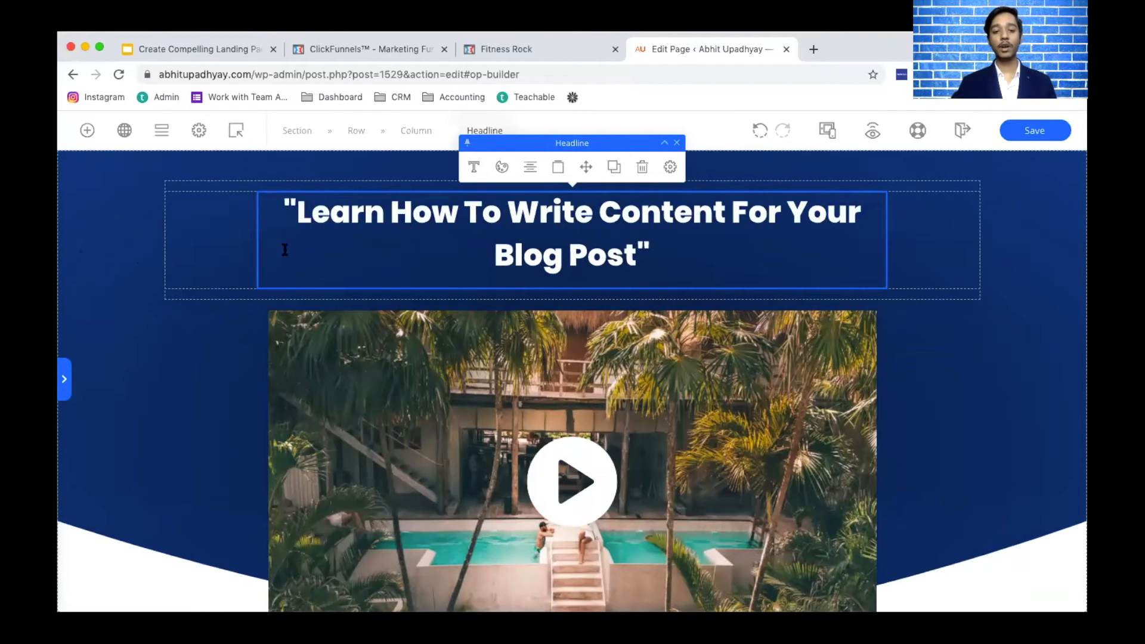
- Format the words "Write Content" in the headline as italic and underlined
drag(505, 218, 733, 219)
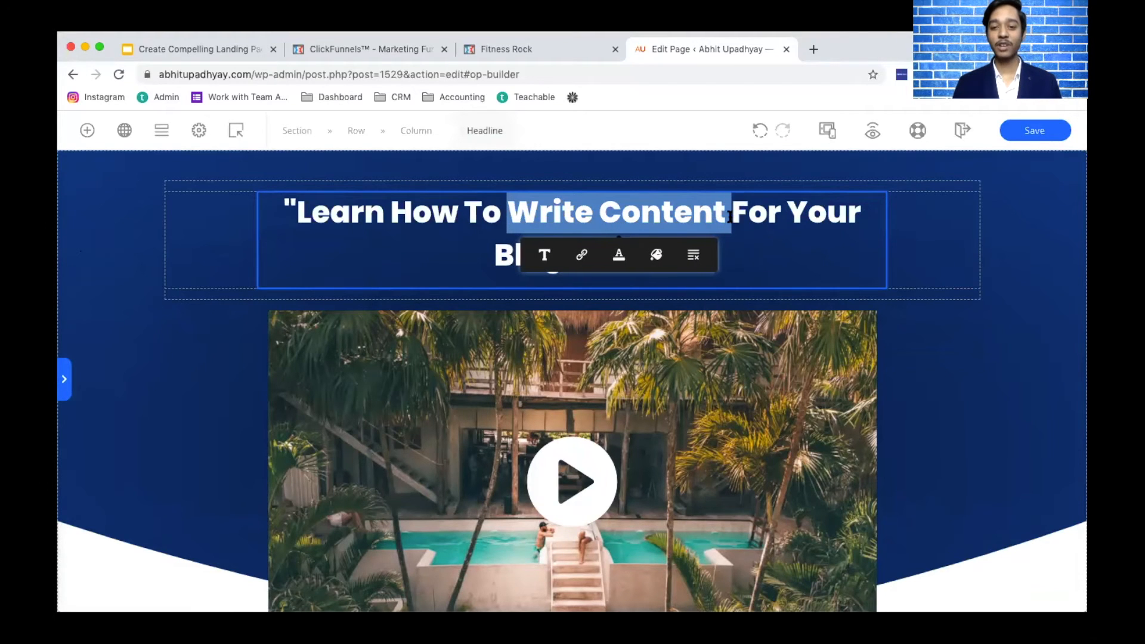
click(544, 254)
click(593, 288)
click(641, 288)
click(614, 215)
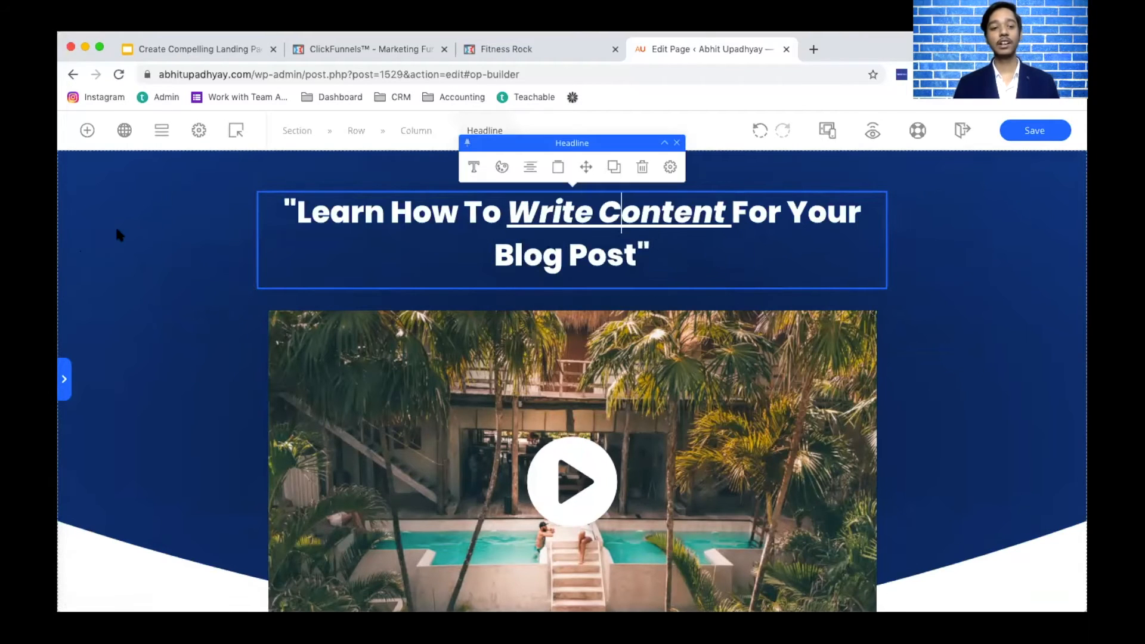
click(579, 272)
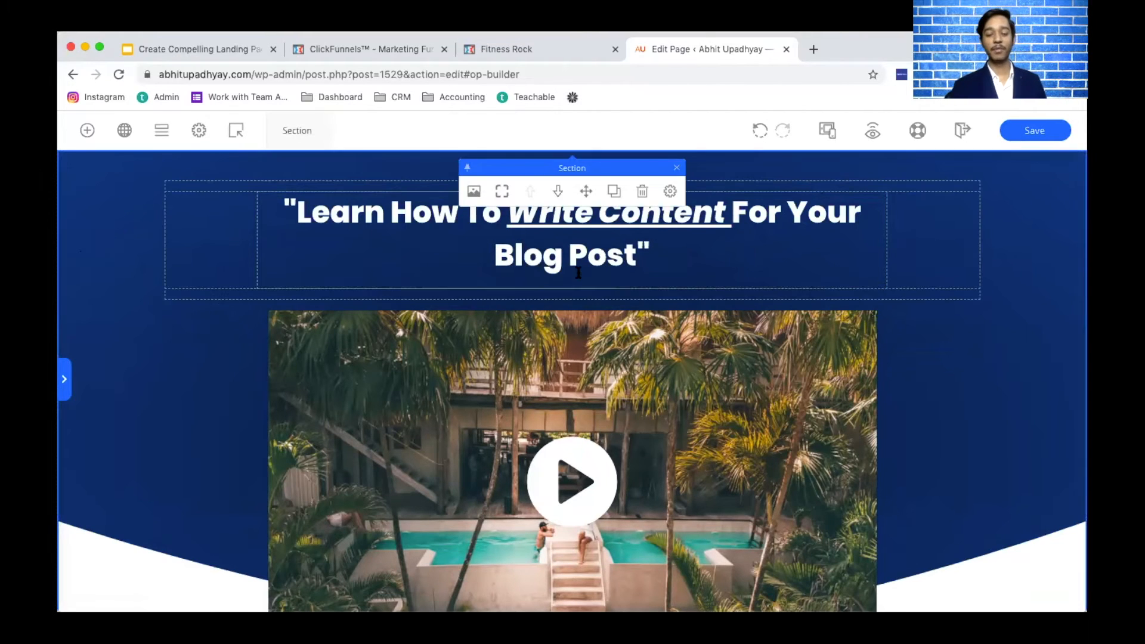
click(714, 265)
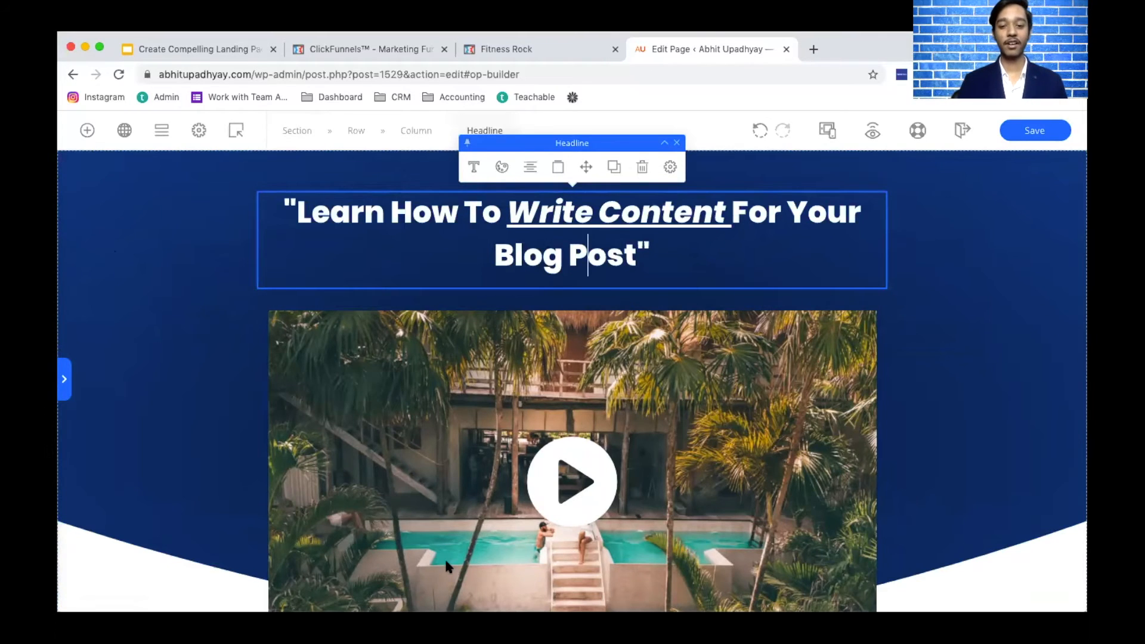
scroll(444, 561, down, 20)
scroll(445, 562, up, 20)
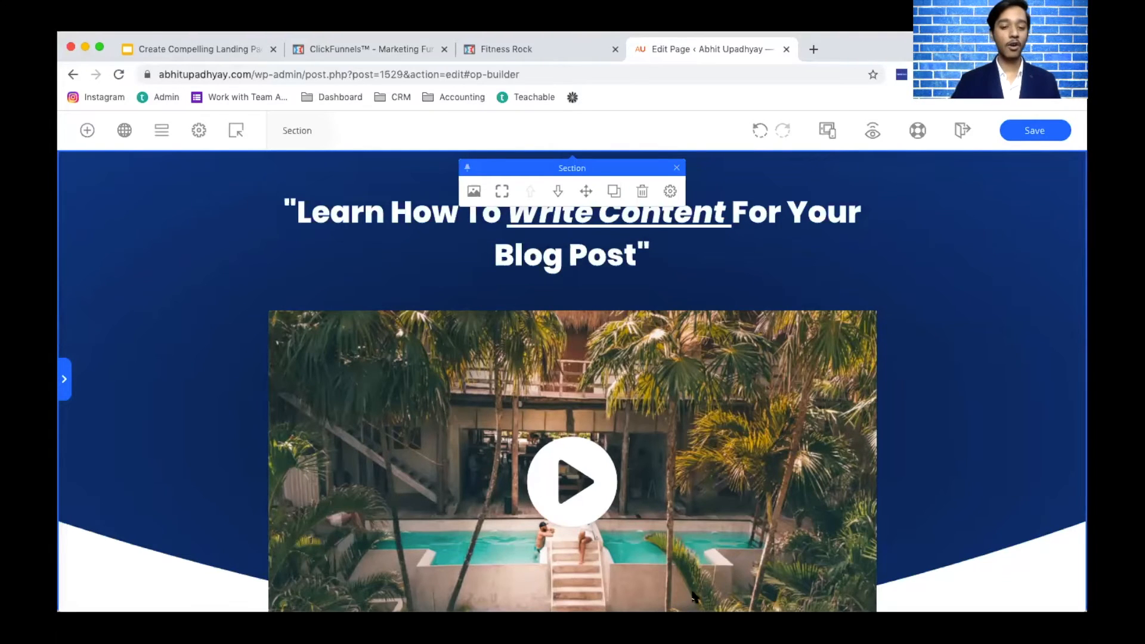
click(764, 540)
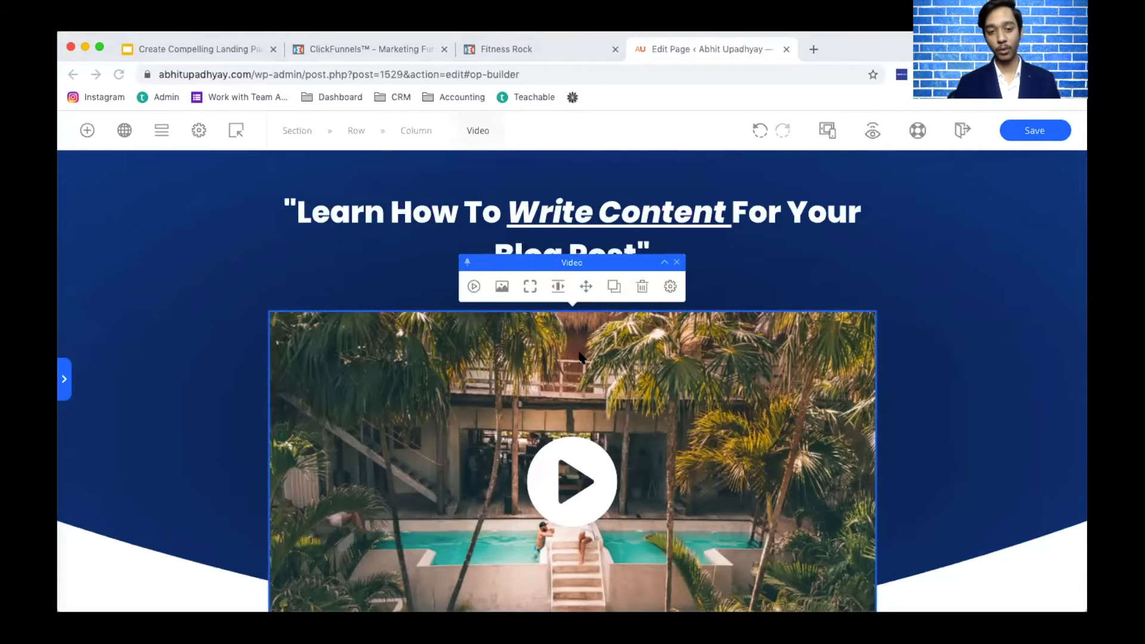
click(445, 102)
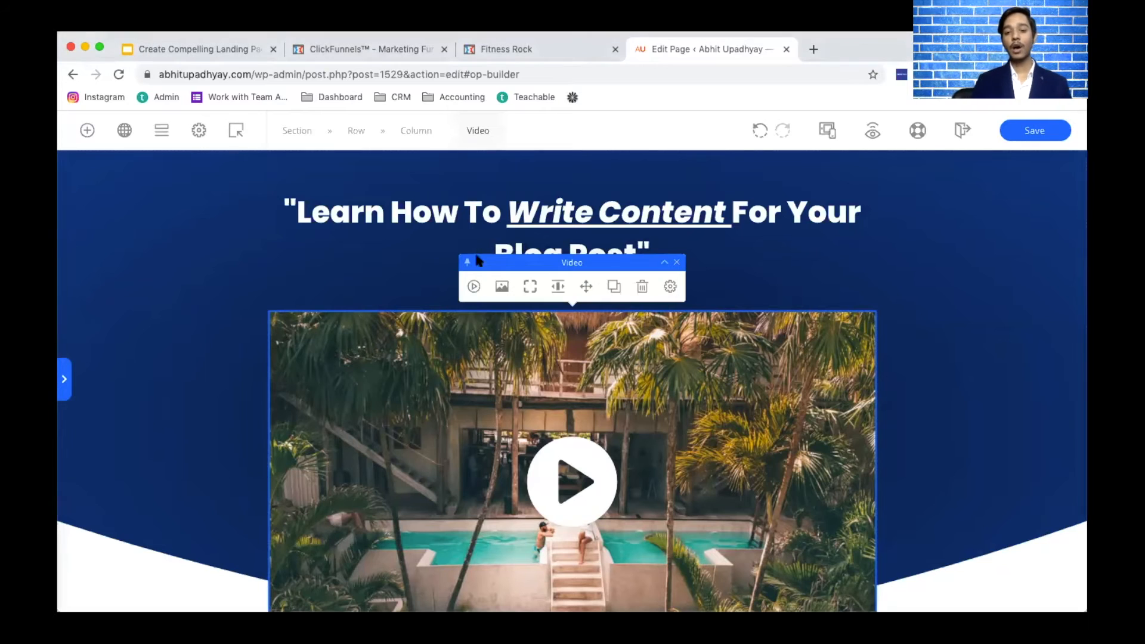
click(152, 229)
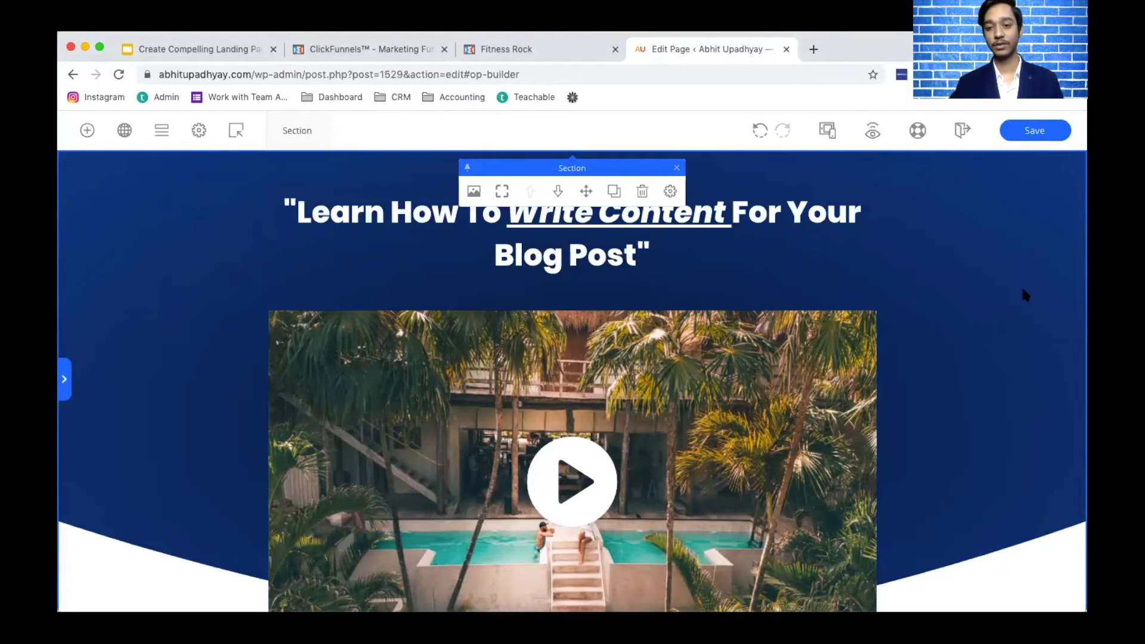
- Replace the headline text inside the quotation marks with "Become An Content Writing Machine That Generates 3000 Words A Day (Even Beginner Can Do IT)"
click(687, 241)
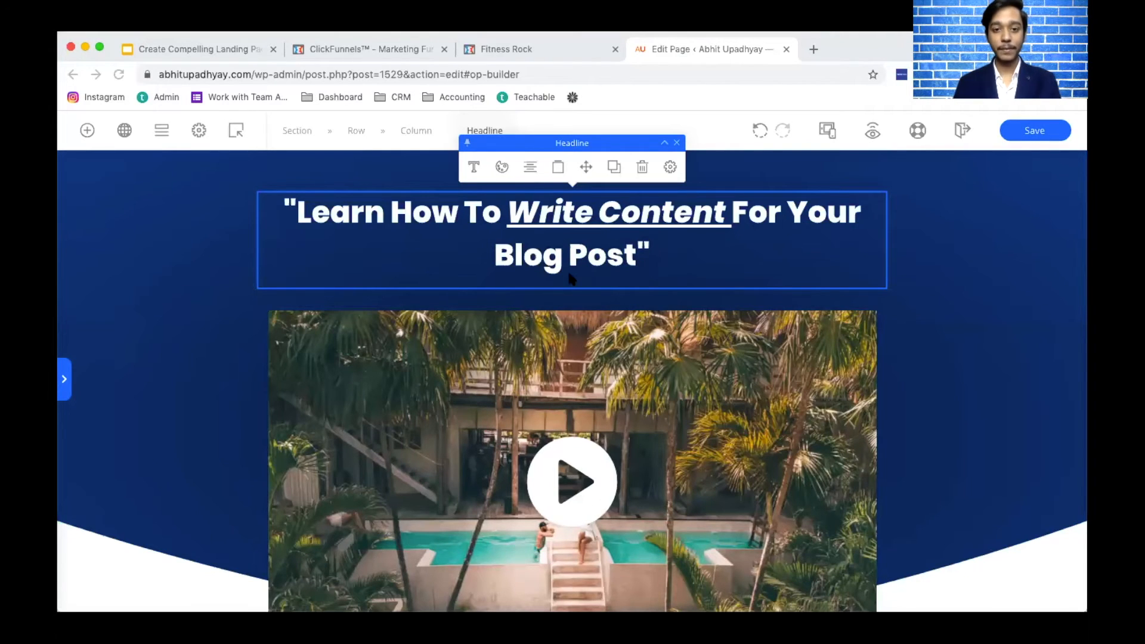
double_click(374, 226)
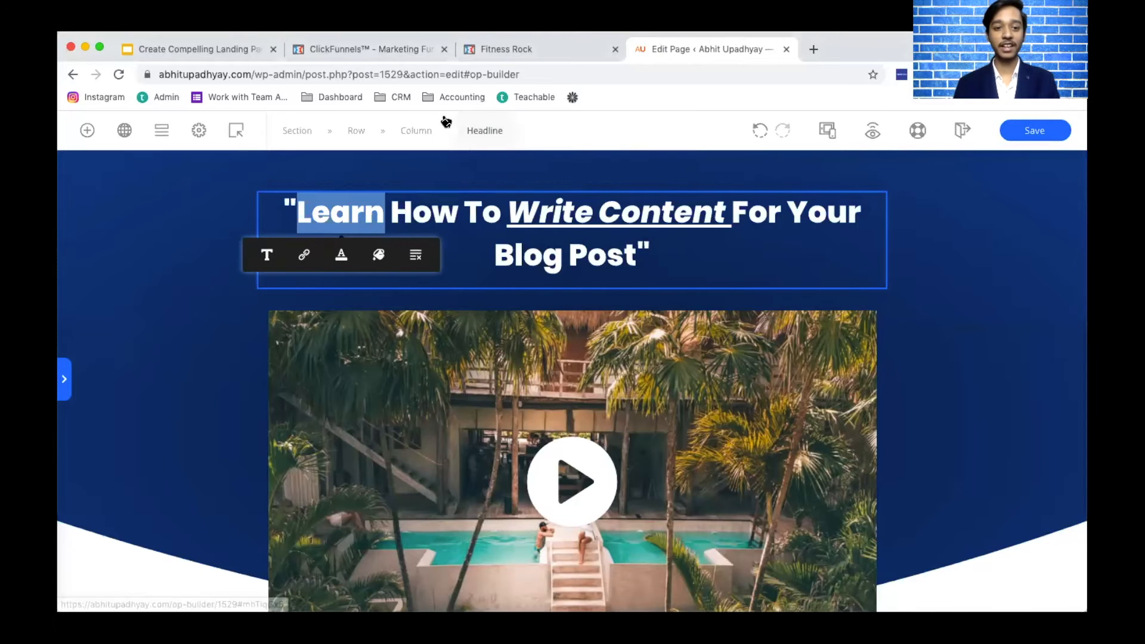
click(354, 202)
drag(297, 212, 635, 248)
text(Become An Content Writing Machine That Generates 3000 Words A Day (Even Beginner Can Do IT))
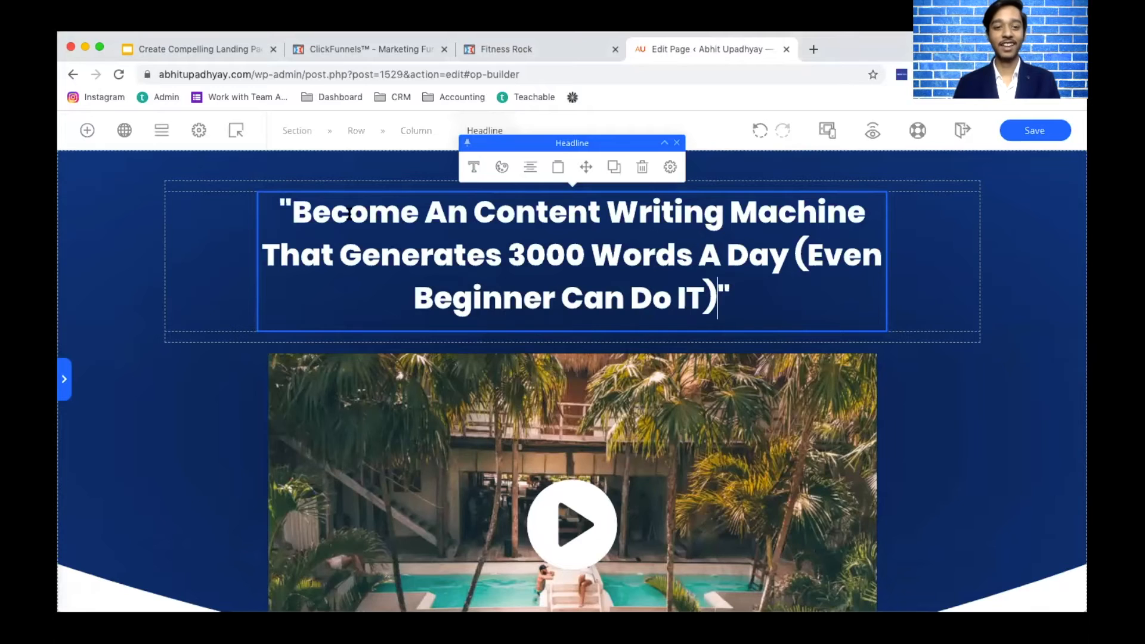
- Correct the article "An" to "A" before "Content Writing Machine" in the headline
click(438, 212)
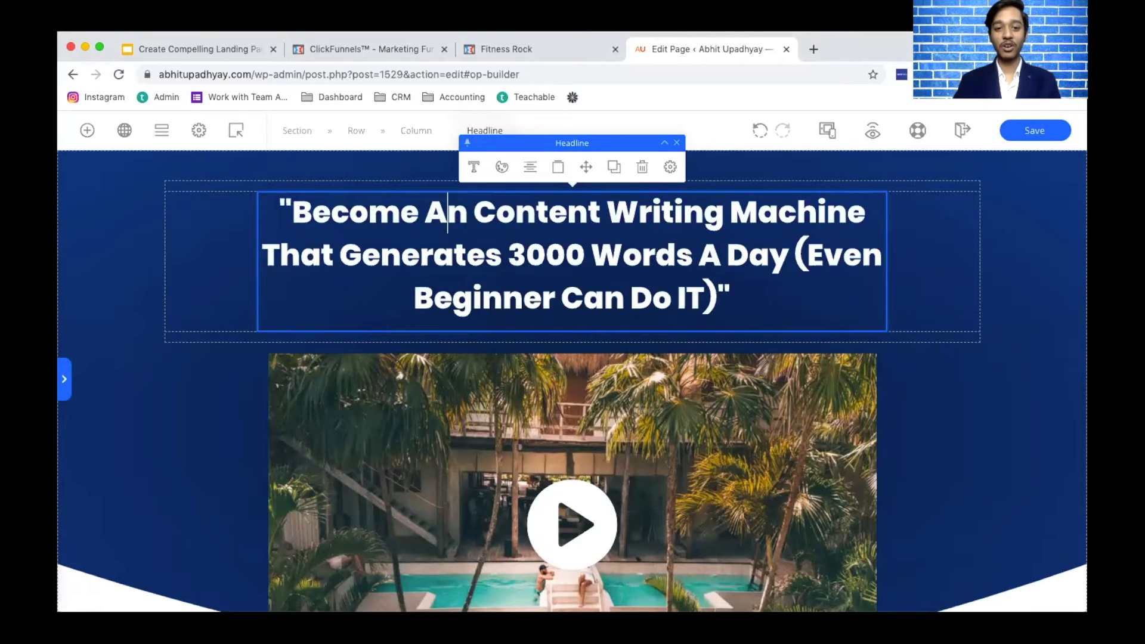
key(BackSpace)
key(BackSpace)
text(A)
key(BackSpace)
text(A)
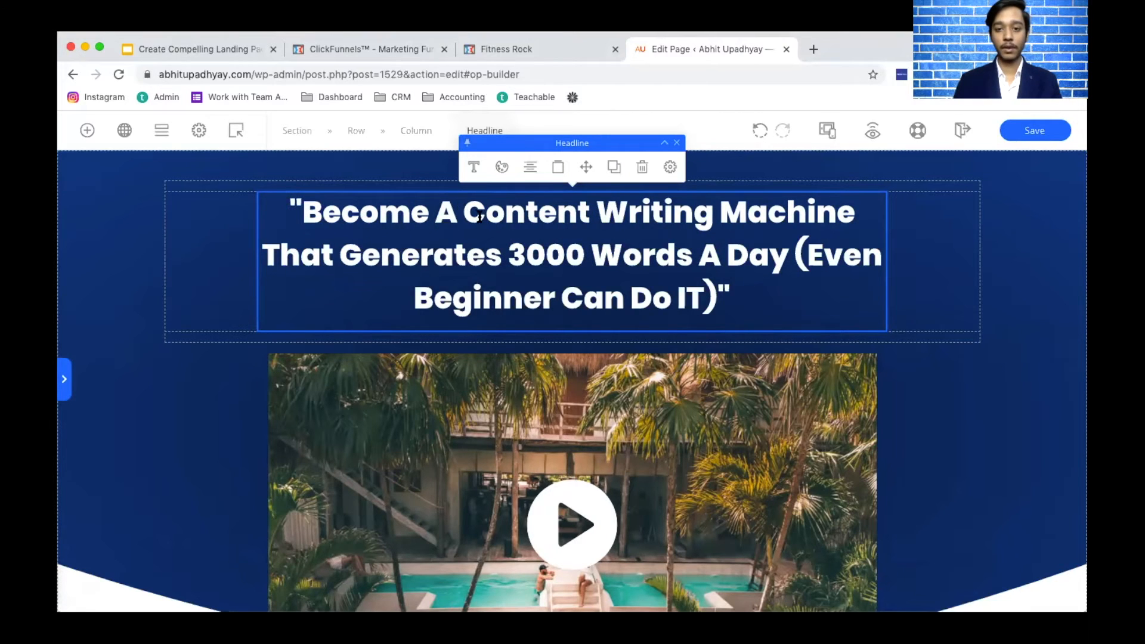
- Format the words "Content Writing Machine" in the headline as underlined and italic
drag(464, 212, 859, 219)
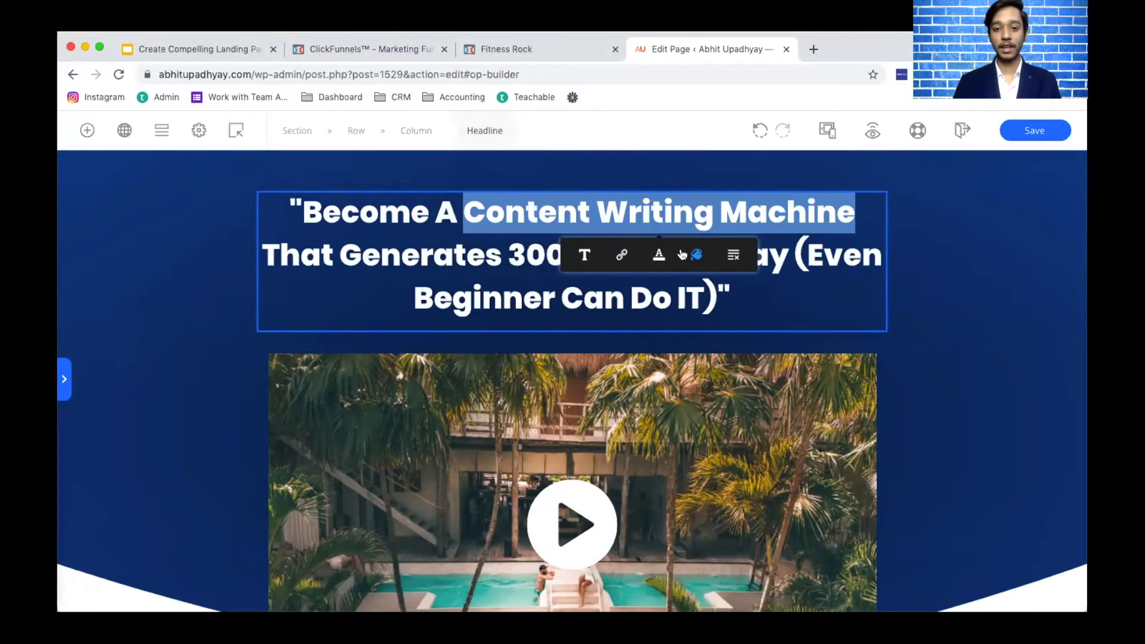
click(584, 255)
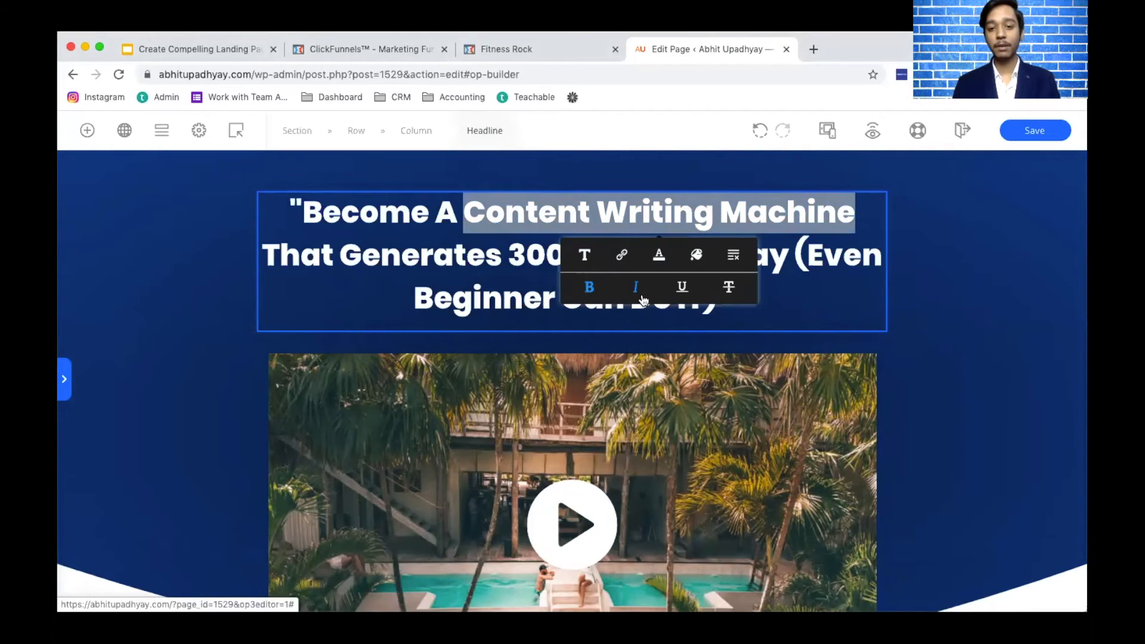
click(681, 287)
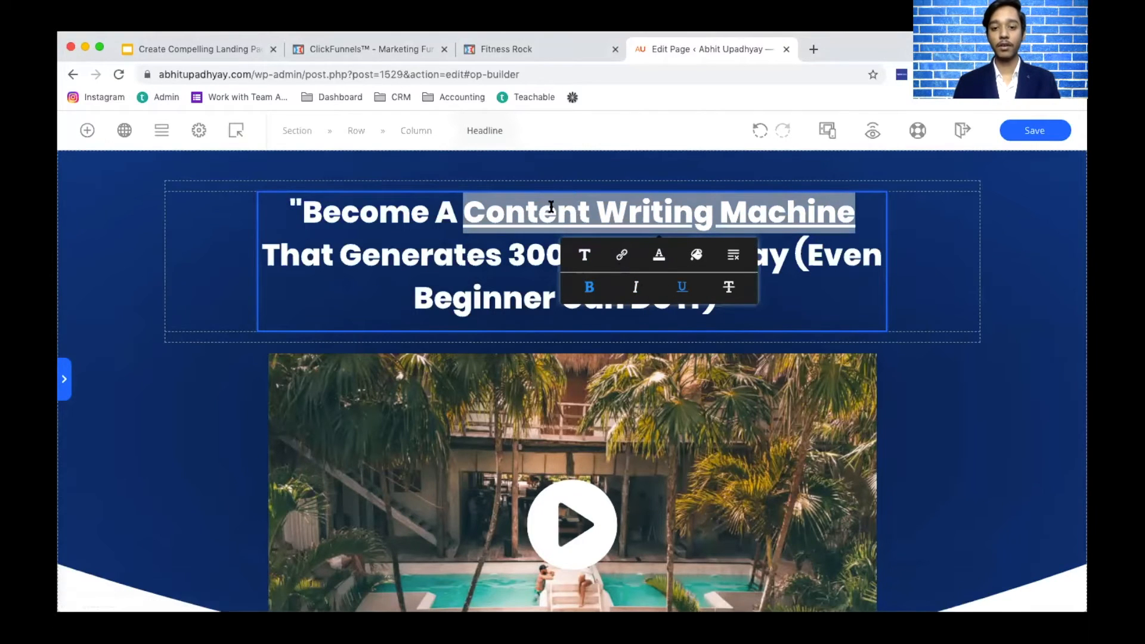
click(636, 287)
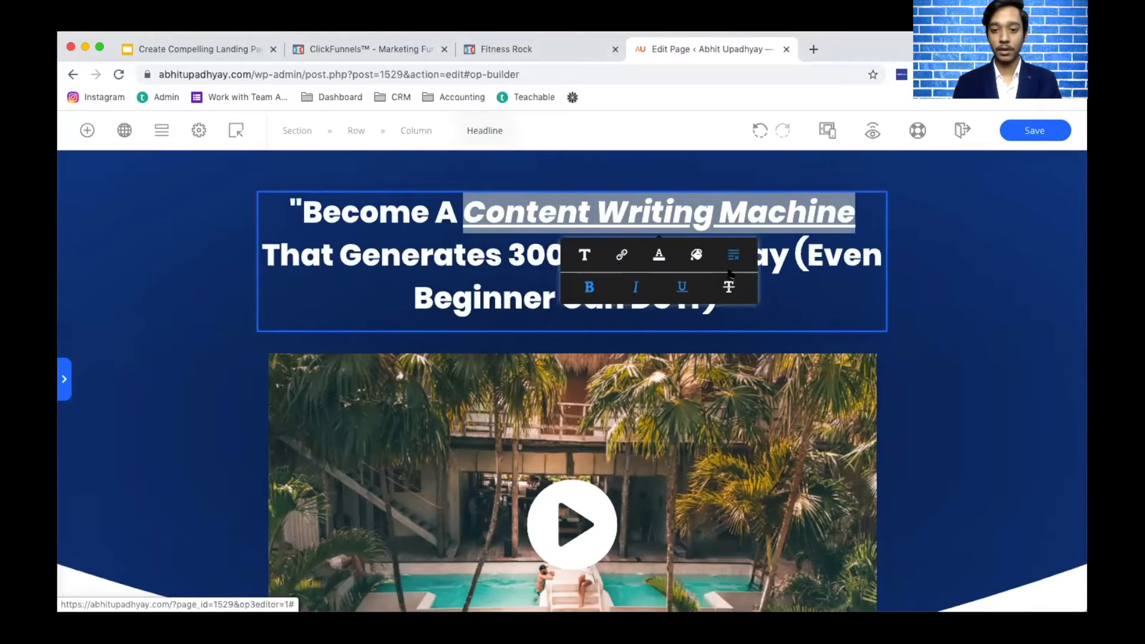
- Set the text colour of "Content Writing Machine" in the headline to a light red
click(659, 261)
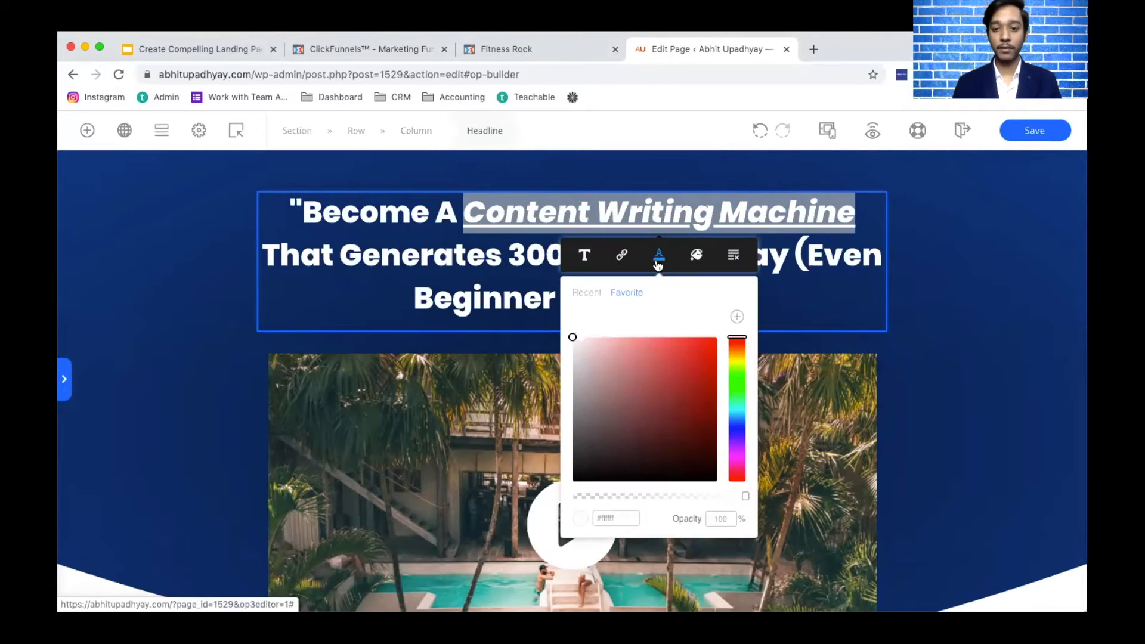
click(710, 339)
drag(710, 353, 682, 387)
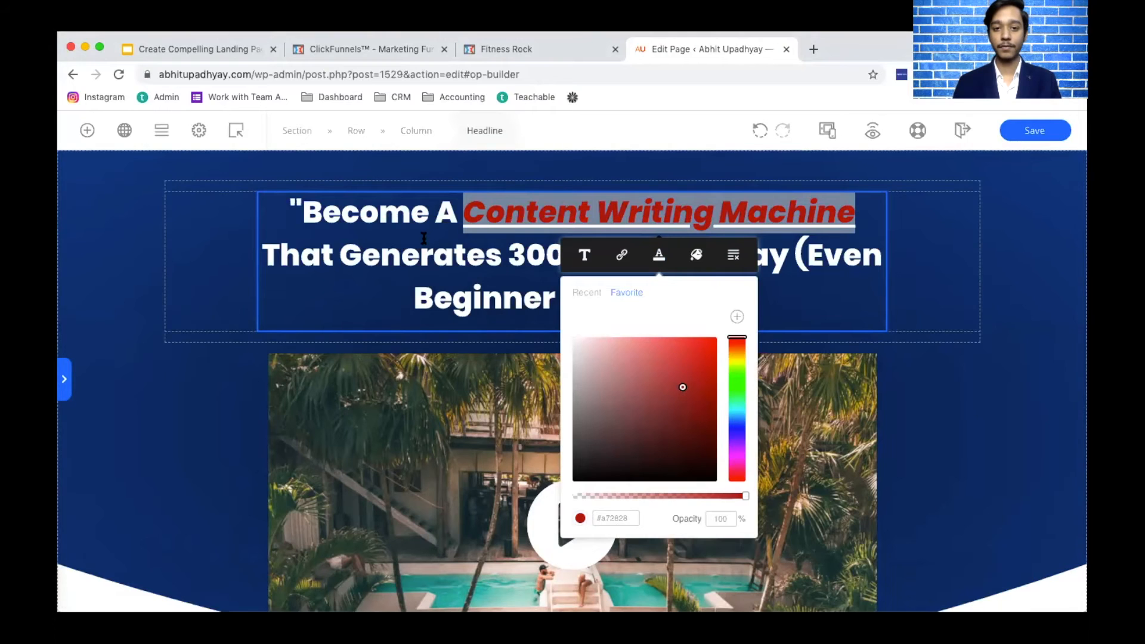
click(423, 238)
drag(463, 212, 856, 210)
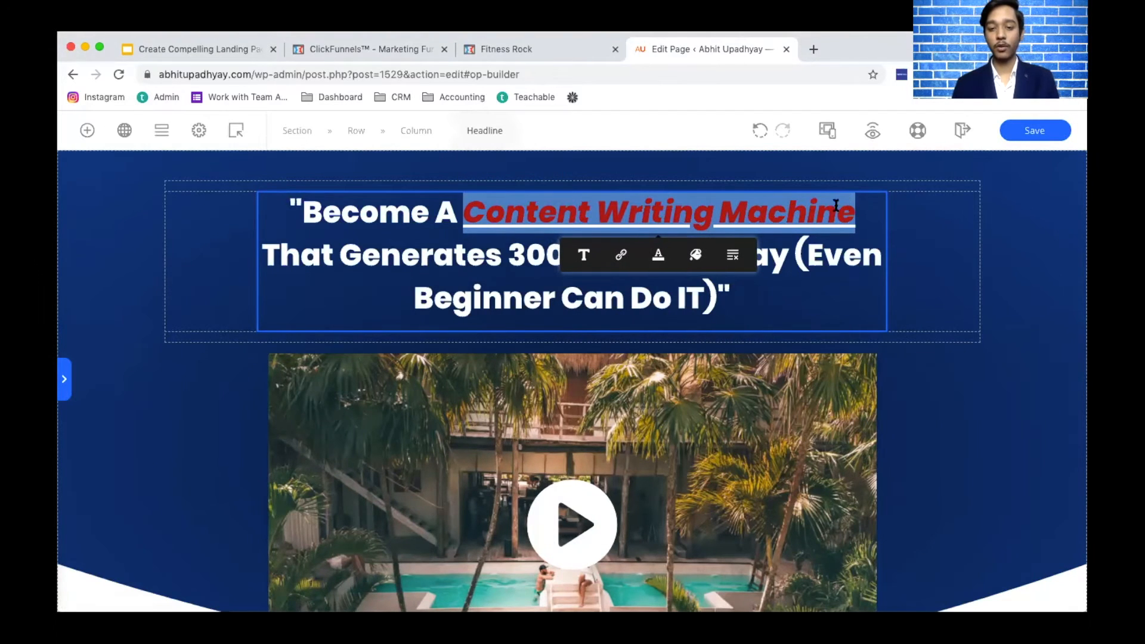
click(660, 262)
click(666, 337)
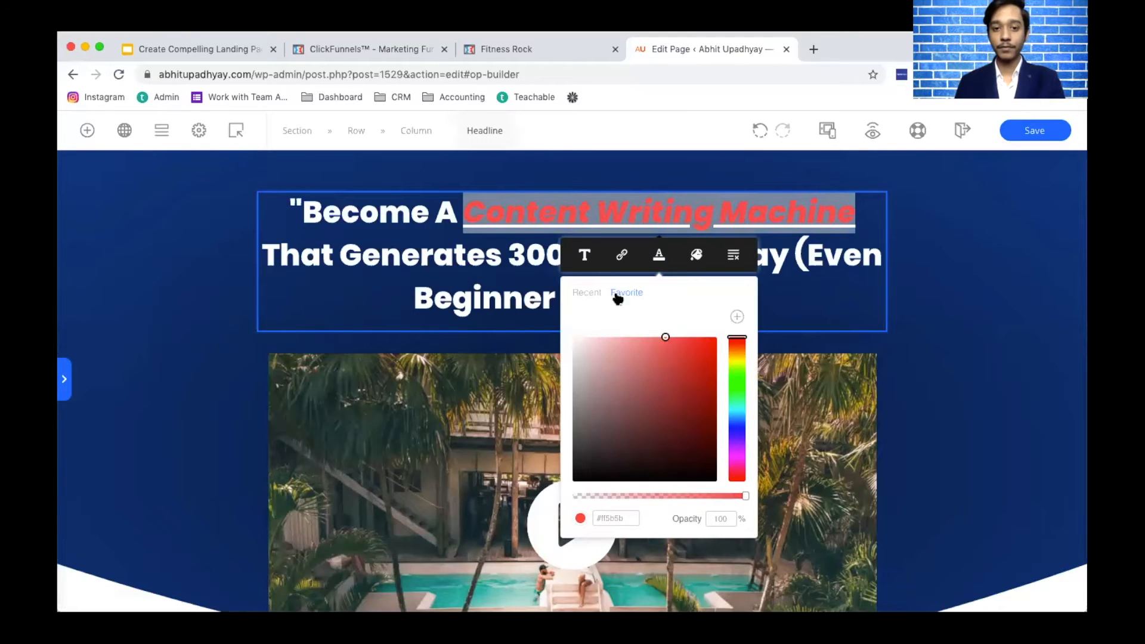
click(94, 304)
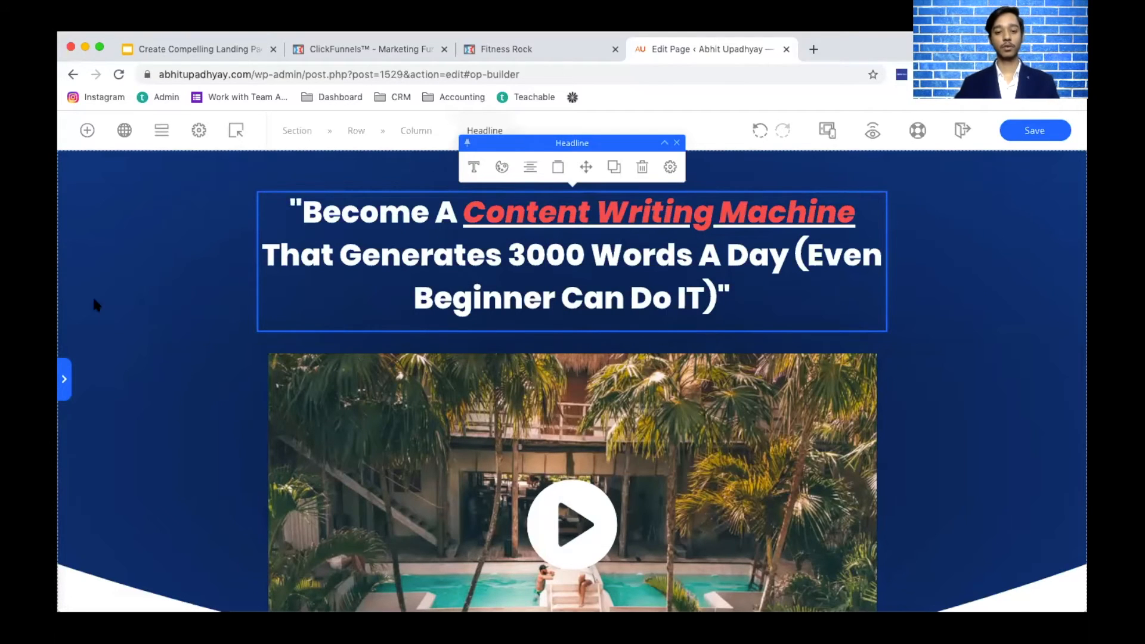
click(462, 222)
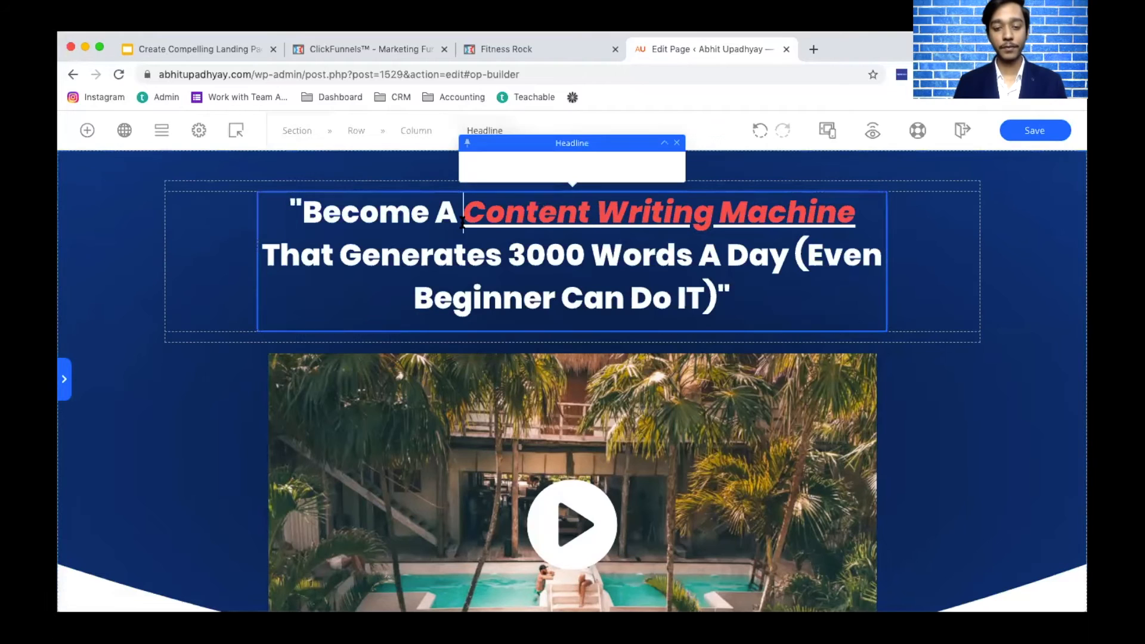
click(417, 276)
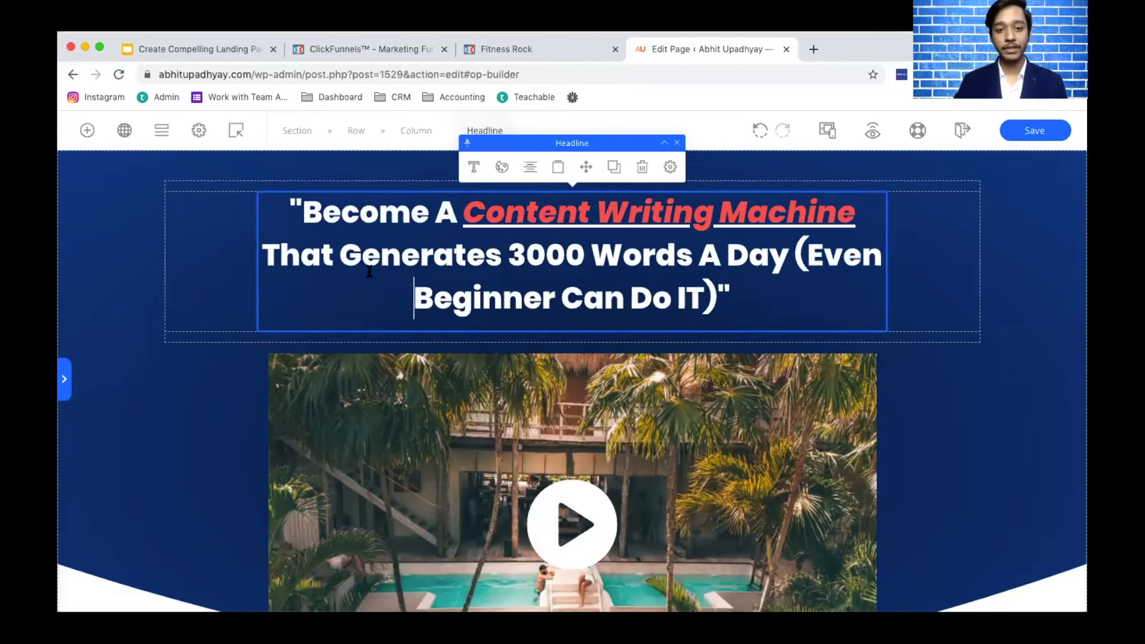
- Give the words "3000 Words A Day" in the headline a black #000000 background highlight at 100% opacity
drag(507, 256, 655, 258)
drag(775, 261, 788, 259)
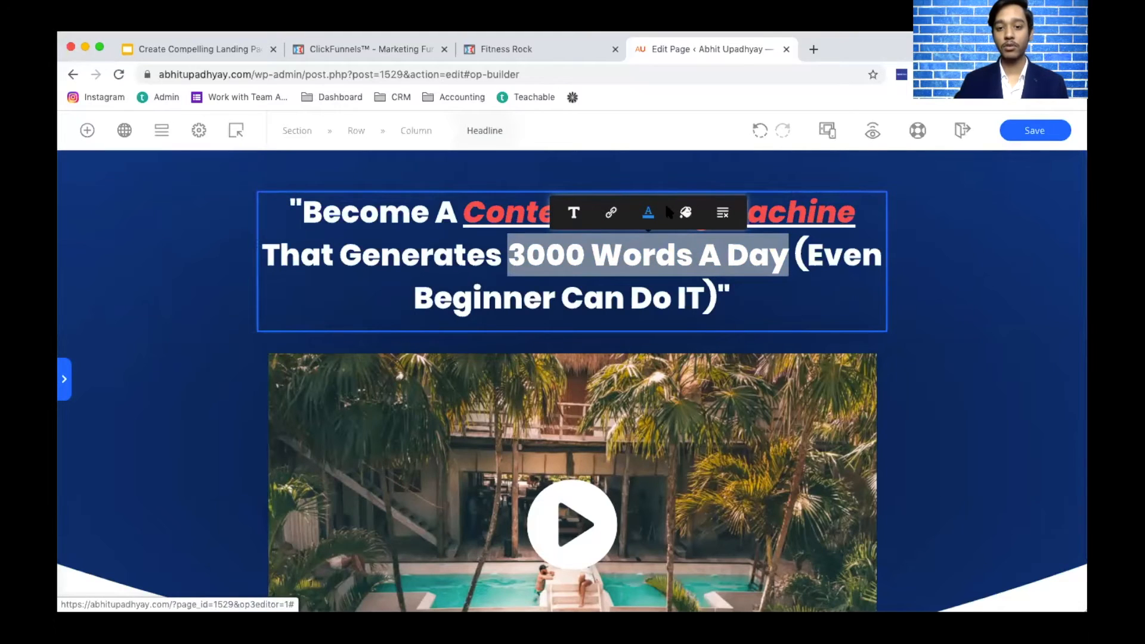
click(685, 212)
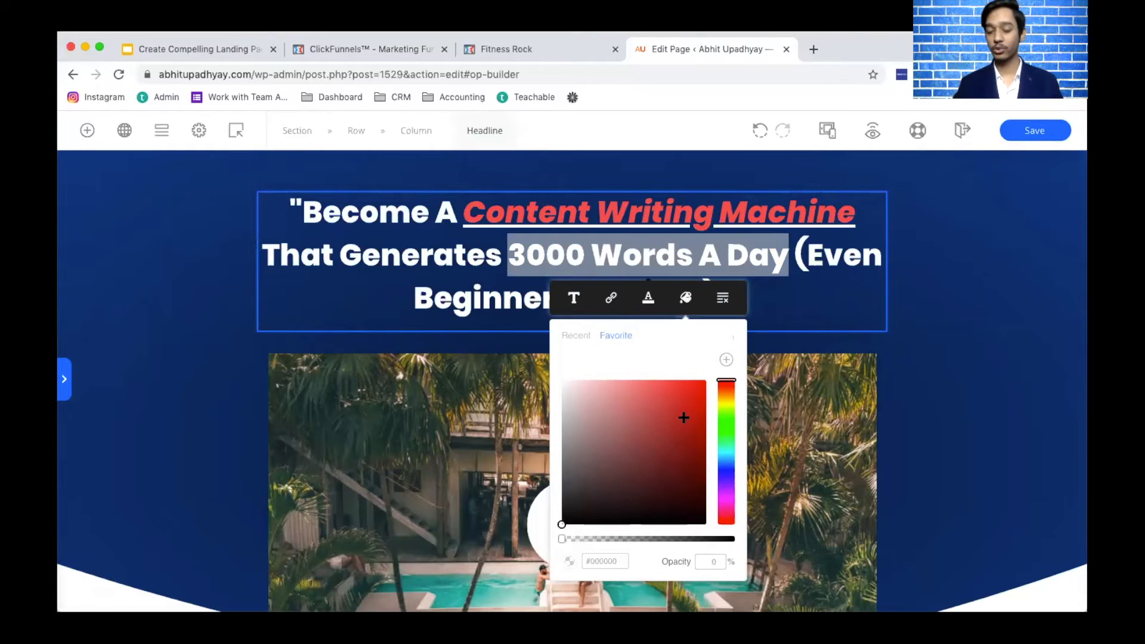
click(722, 402)
click(682, 401)
click(689, 386)
drag(689, 386, 570, 551)
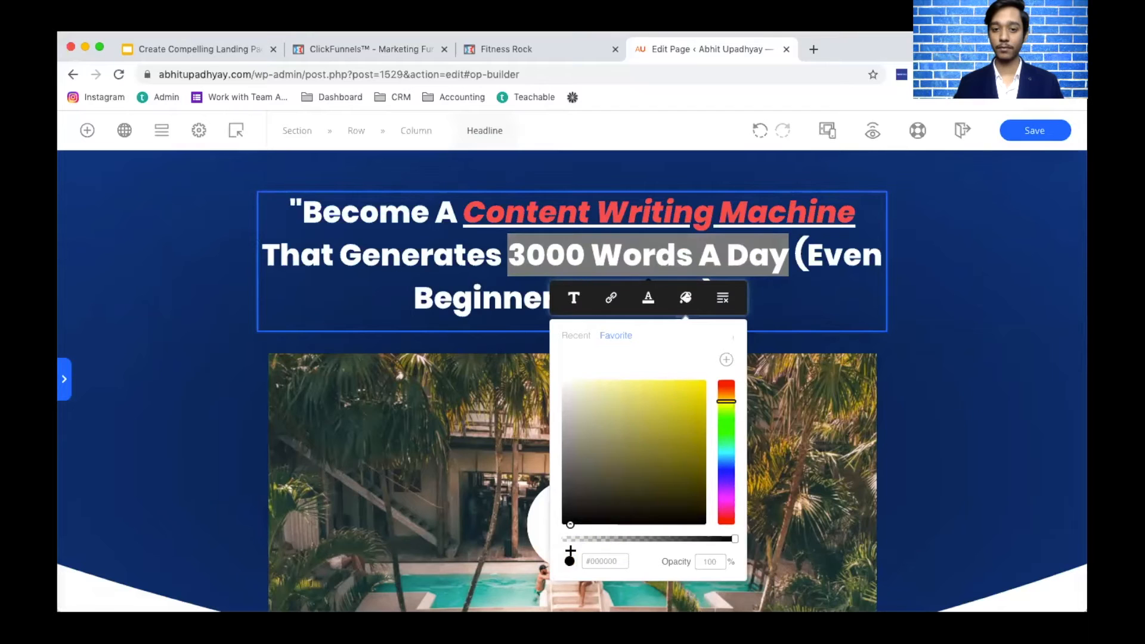
click(458, 300)
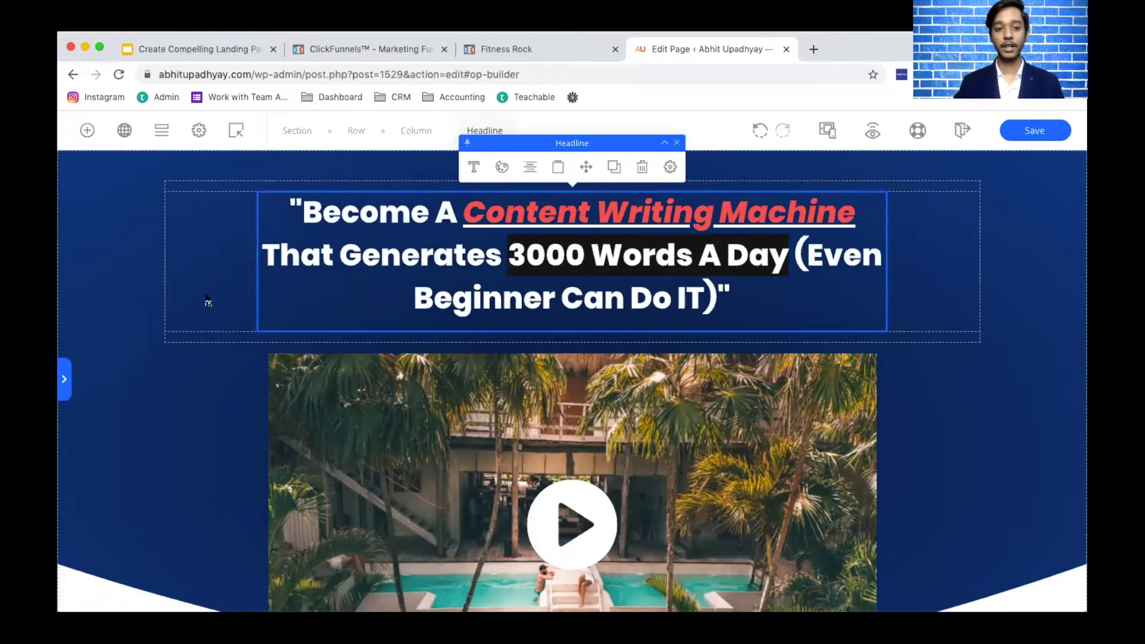
- Set the background highlight of "3000 Words A Day" in the headline to bright red
drag(508, 255, 793, 258)
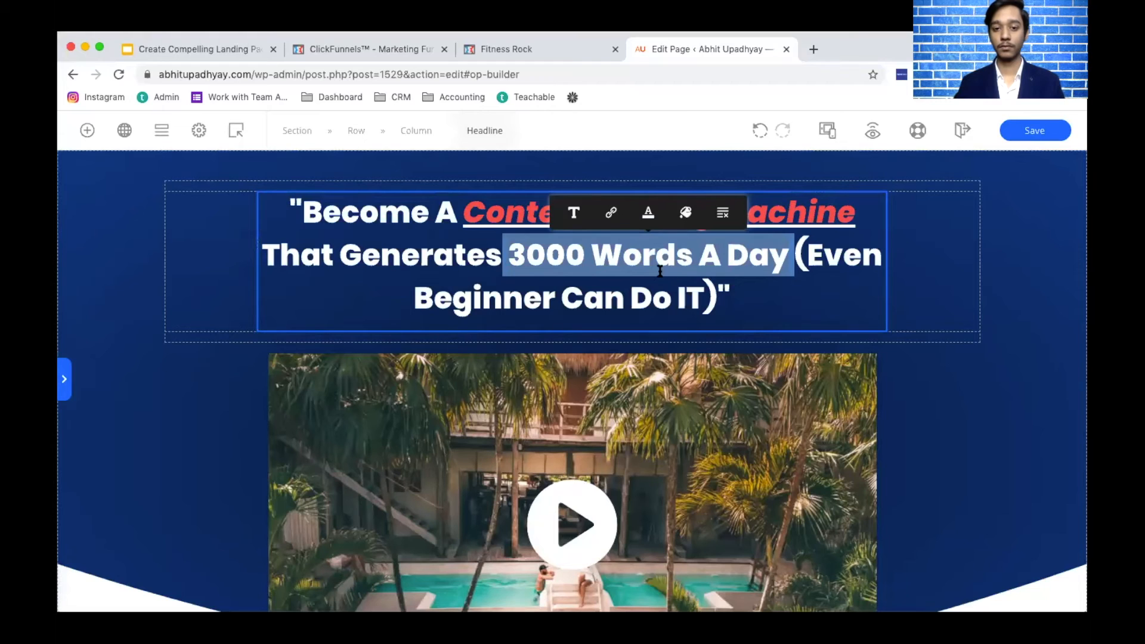
click(513, 257)
drag(513, 256, 787, 258)
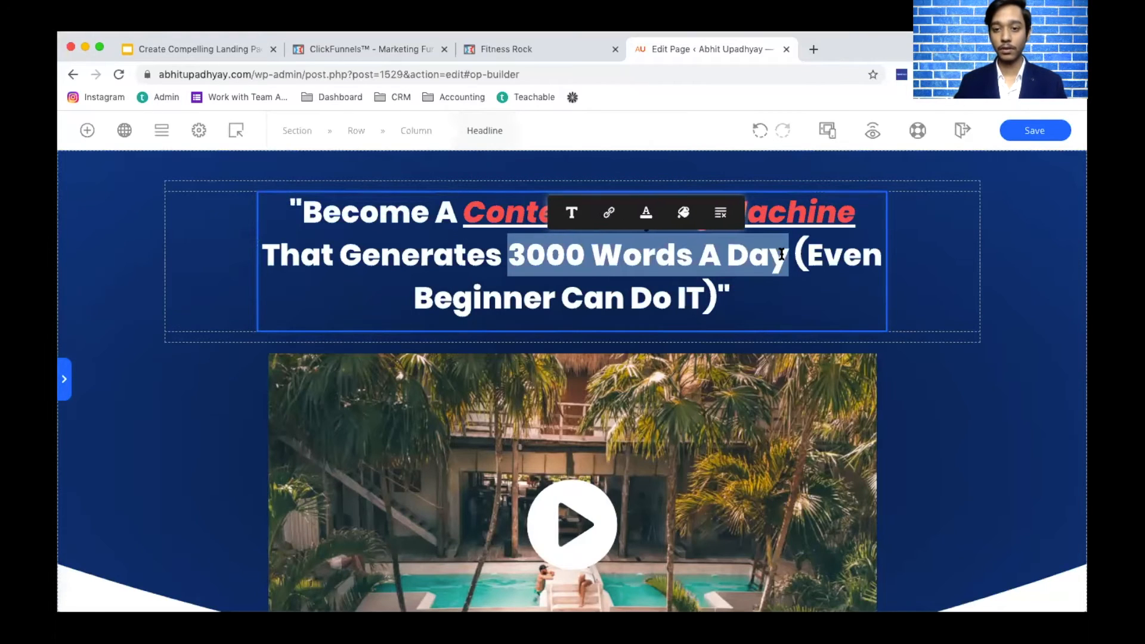
click(685, 213)
drag(691, 416, 689, 368)
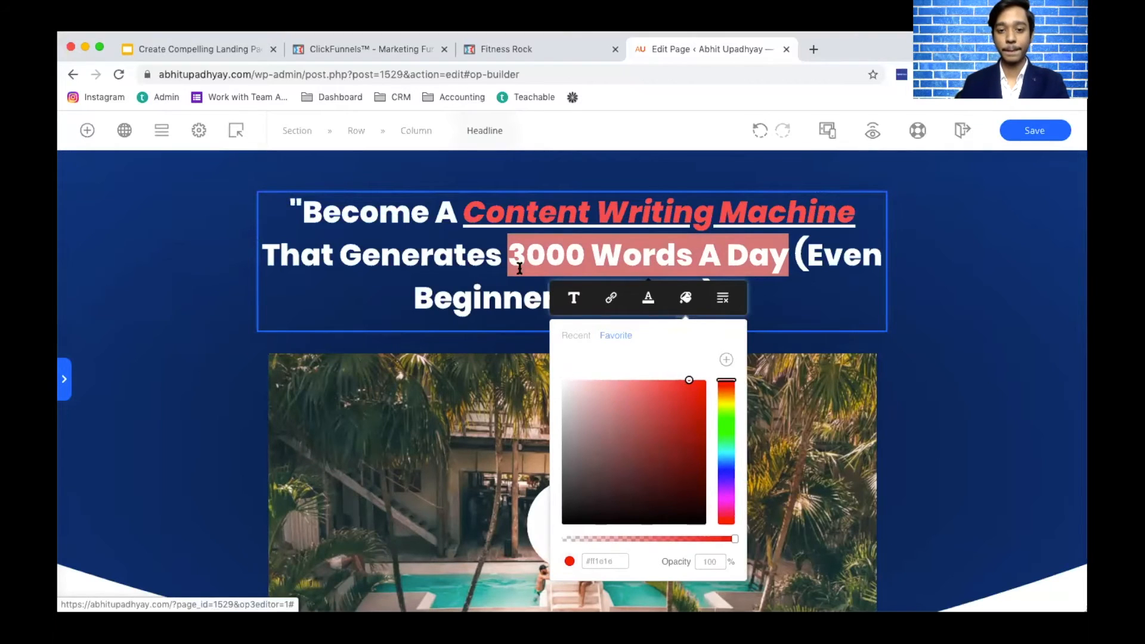
click(452, 298)
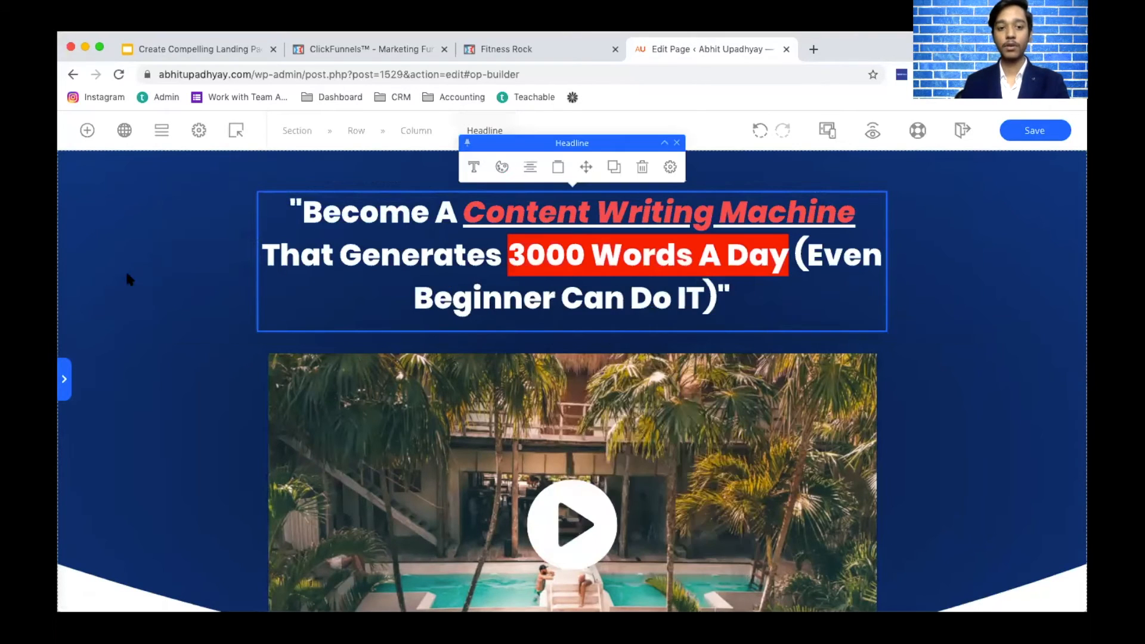
click(85, 269)
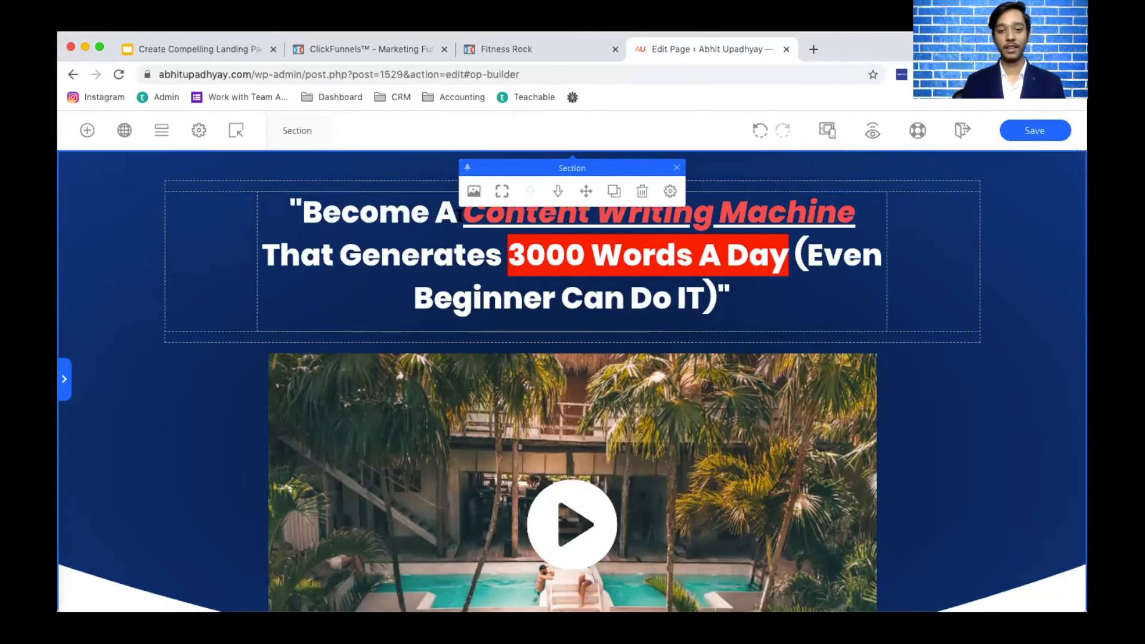
- Set the text colour of "Content Writing Machine" in the headline to yellow and deselect the section
drag(464, 220, 855, 203)
click(659, 254)
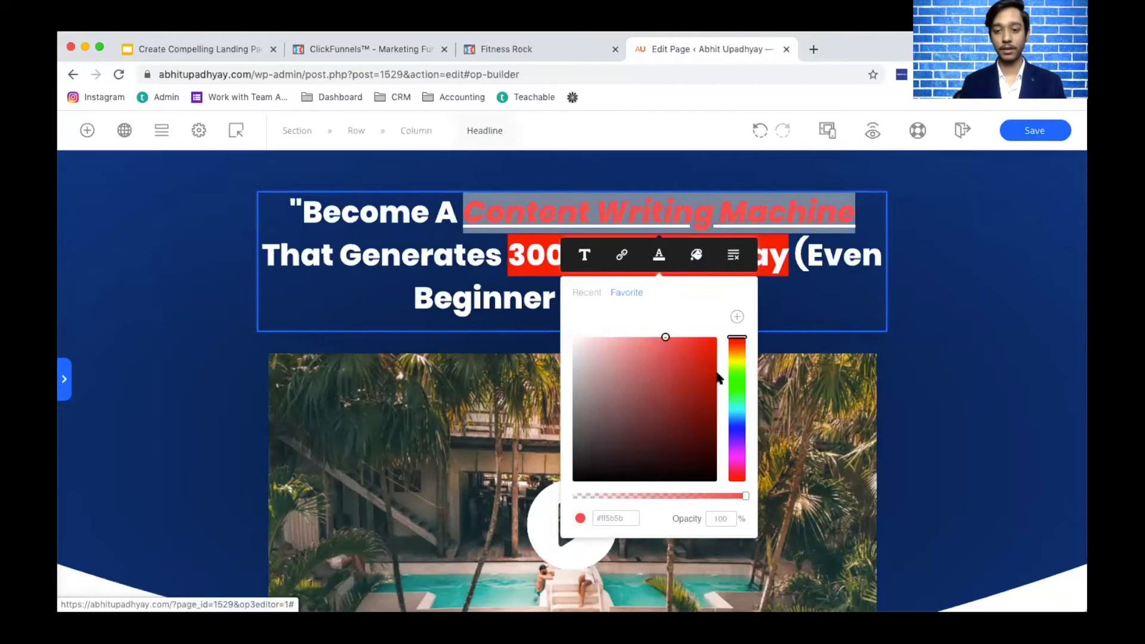
click(737, 419)
mouse_move(695, 376)
mouse_down()
mouse_move(520, 326)
mouse_move(531, 335)
mouse_up()
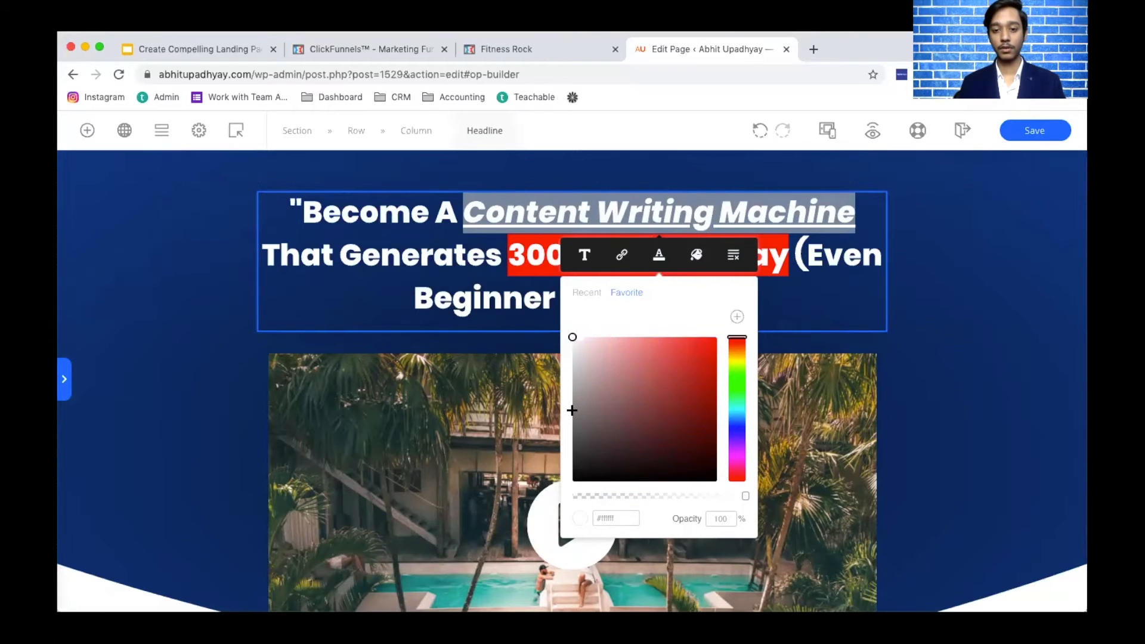
click(737, 359)
drag(696, 360, 709, 335)
click(167, 234)
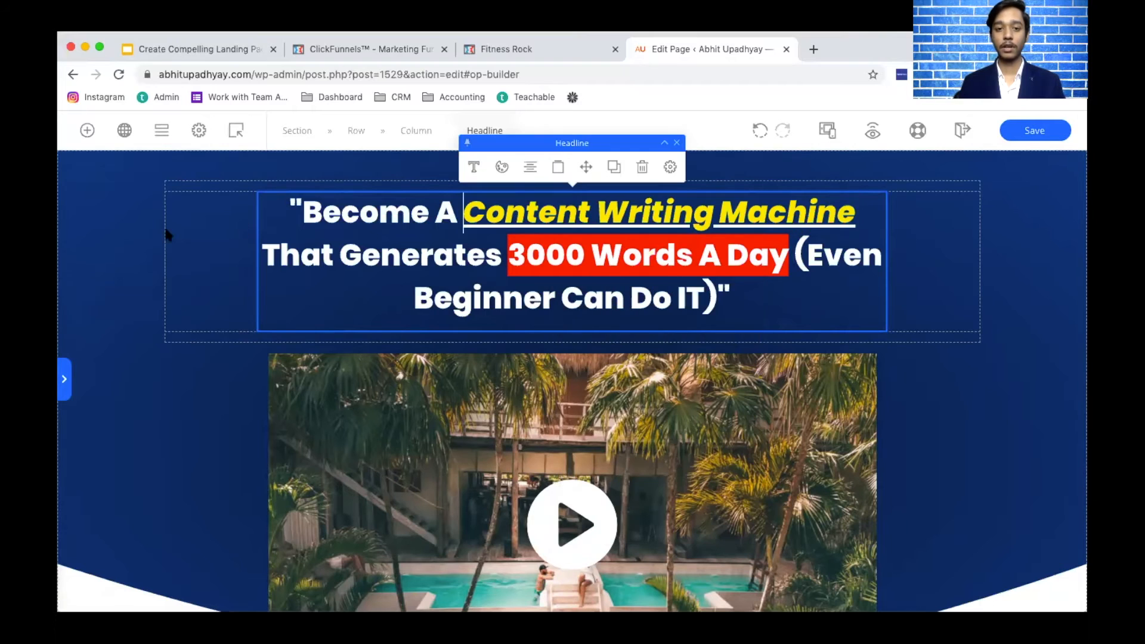
click(152, 264)
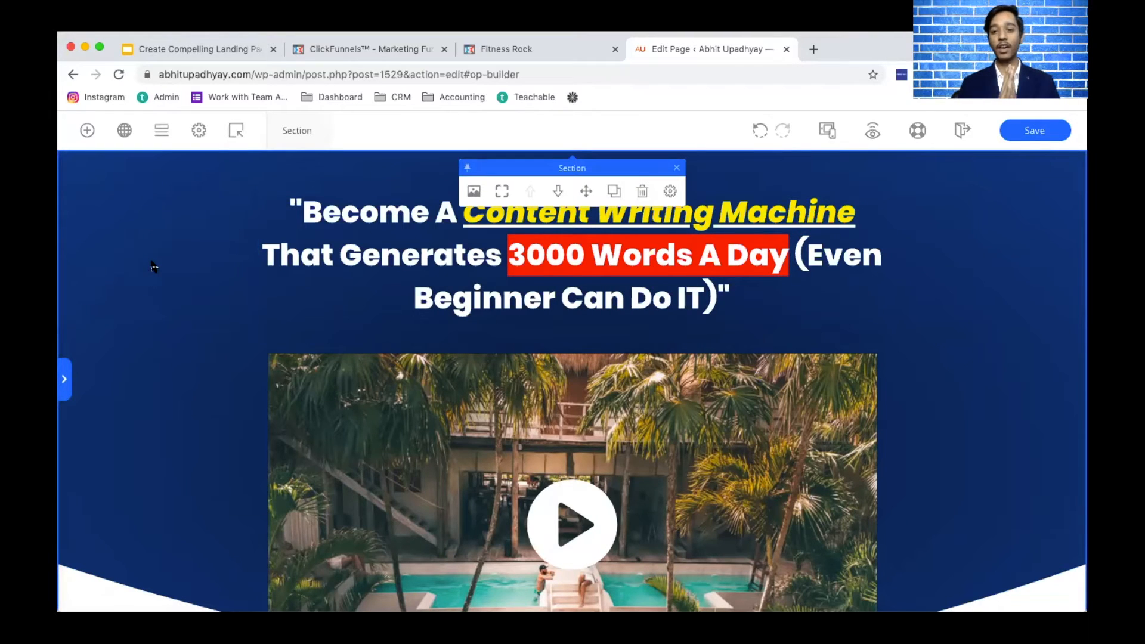
click(678, 170)
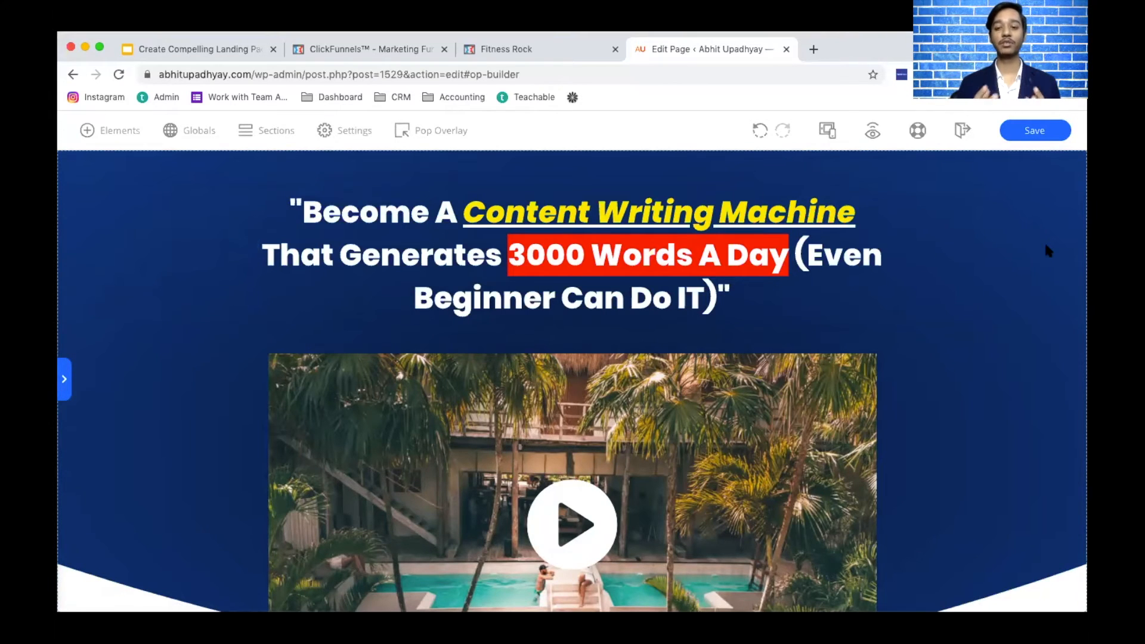
- Format the word "Beginner" in the headline as italic and underlined
double_click(485, 294)
click(484, 341)
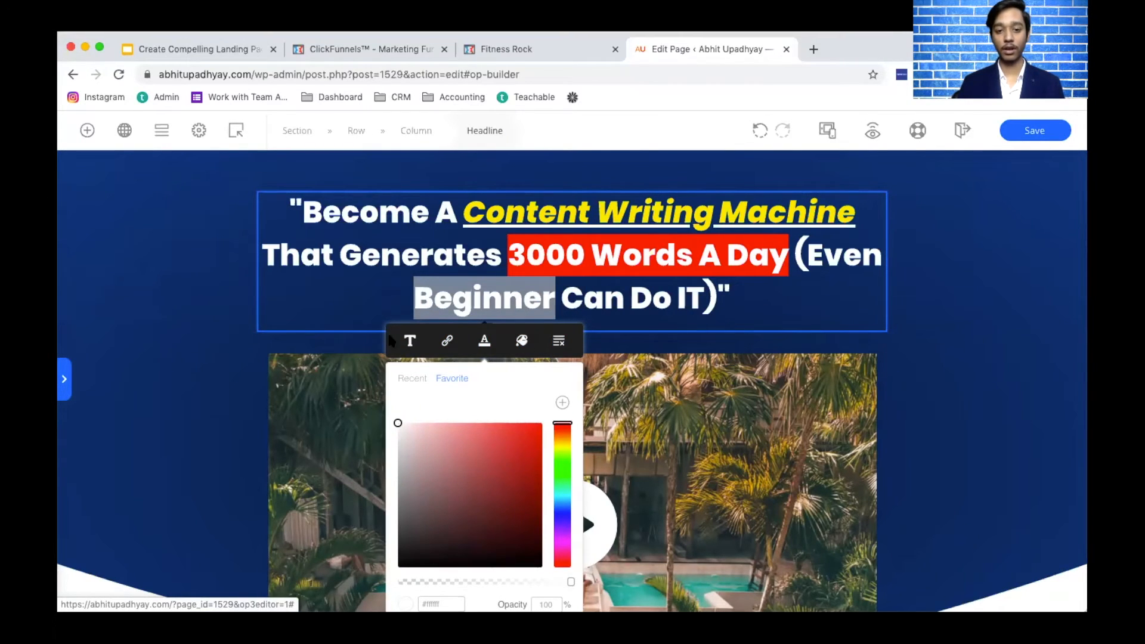
click(407, 341)
click(461, 255)
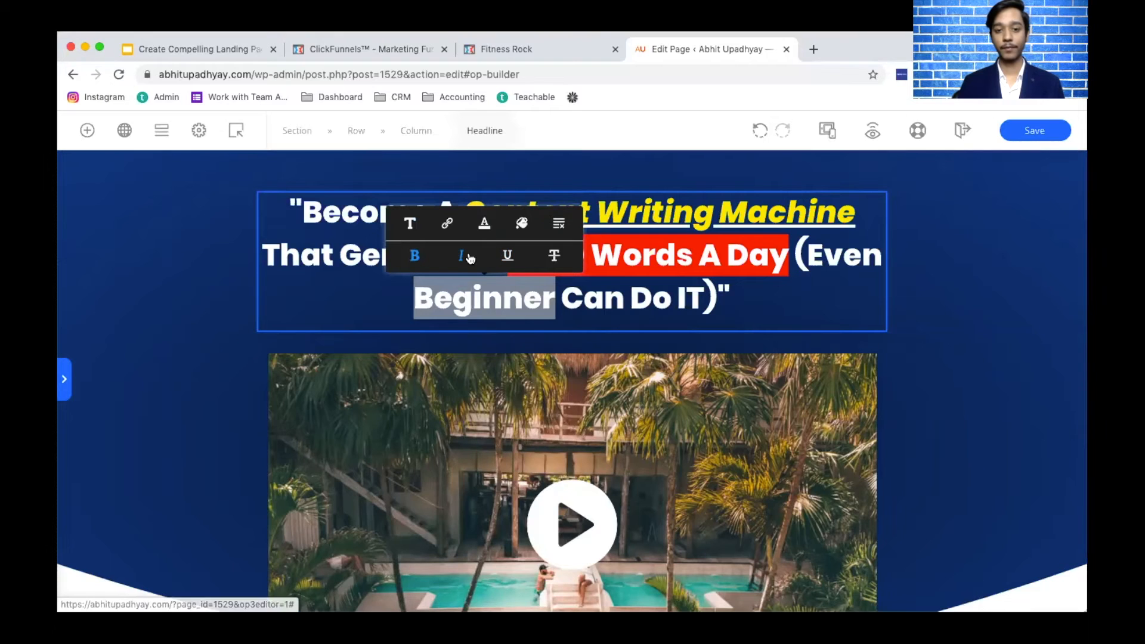
click(507, 257)
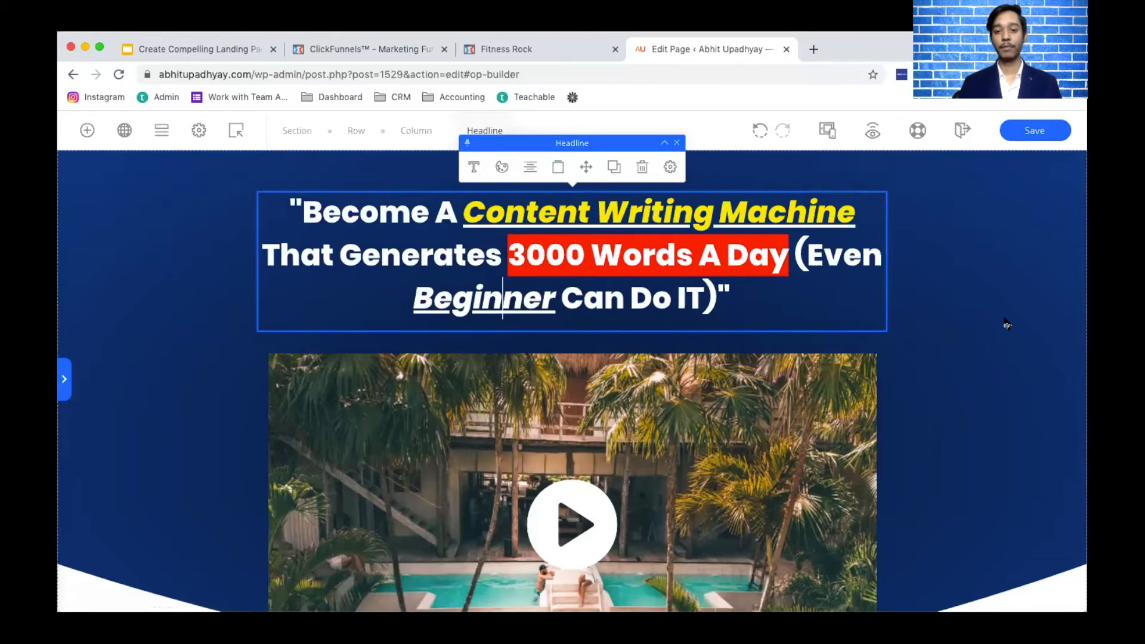
click(1006, 325)
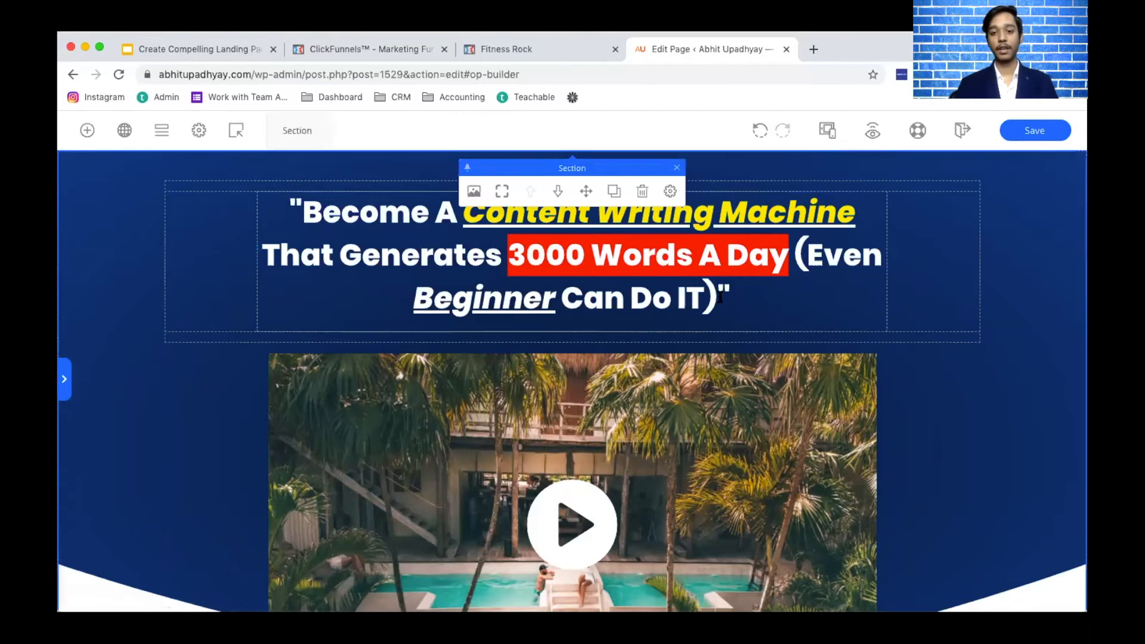
click(693, 304)
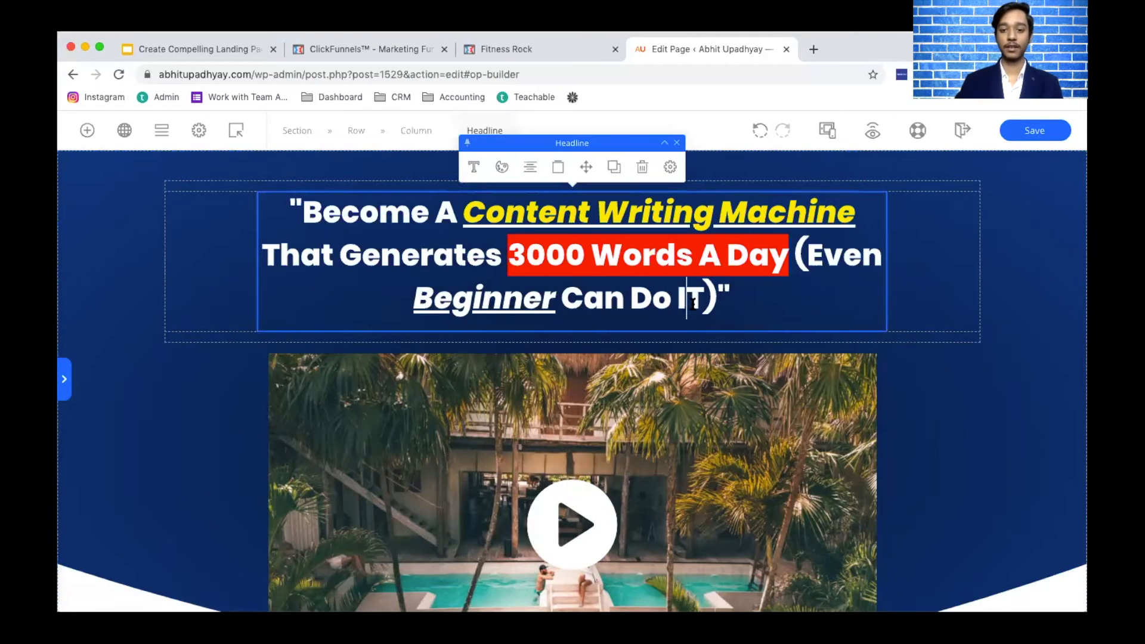
click(1000, 354)
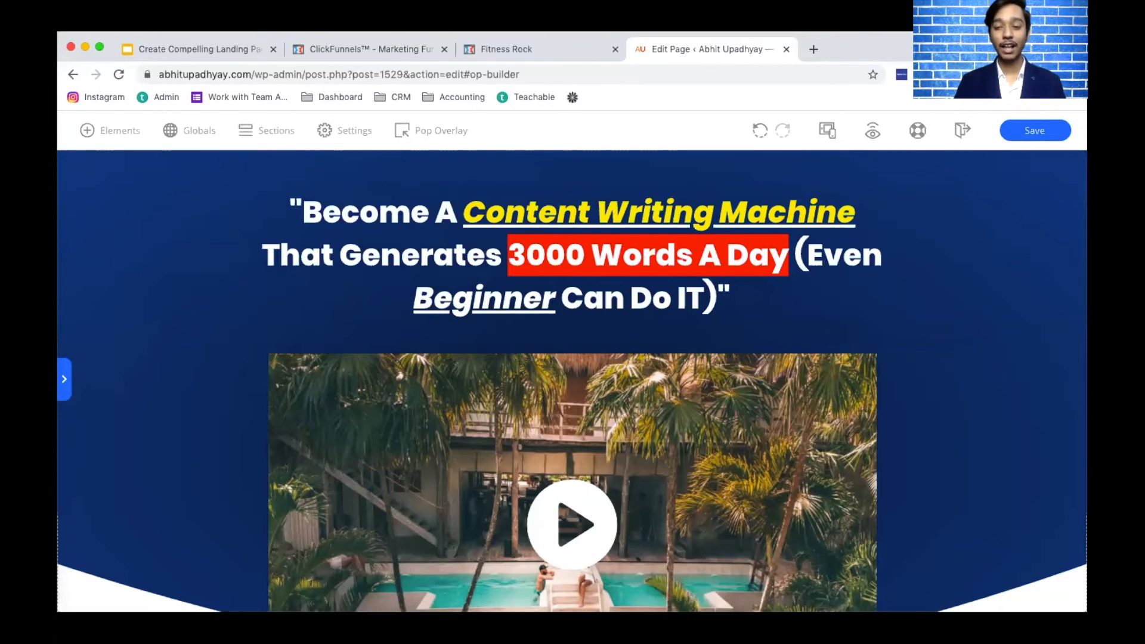
click(1066, 344)
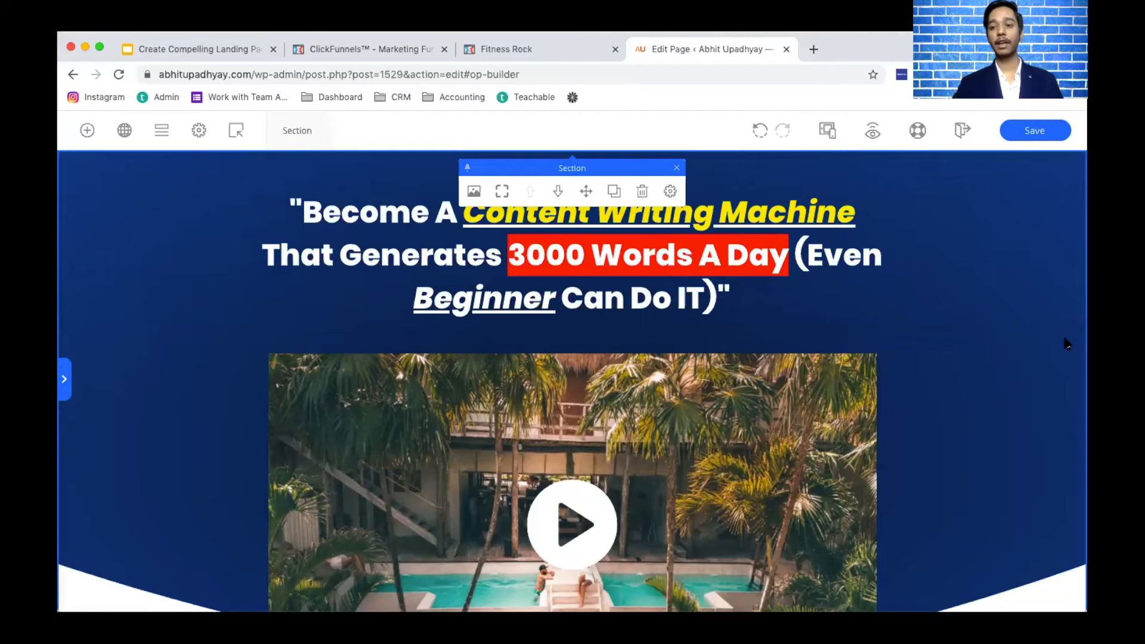
scroll(777, 490, down, 5)
scroll(774, 486, down, 2)
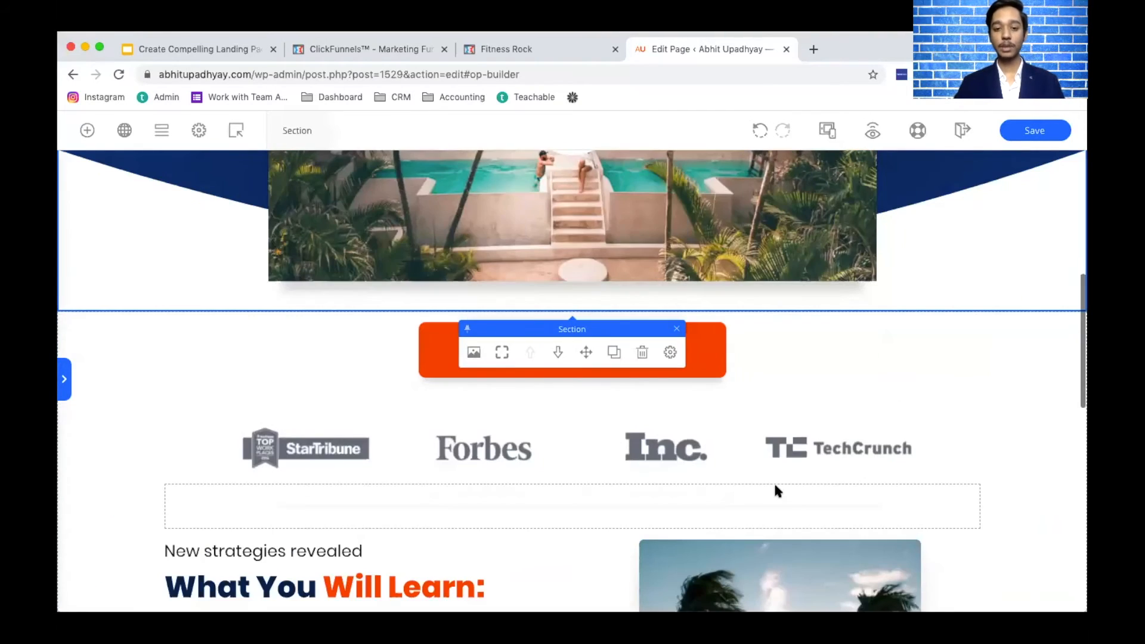
- Switch to the Google Slides presentation and advance to the "2. Must have Elevator Pitch" slide
scroll(775, 486, up, 8)
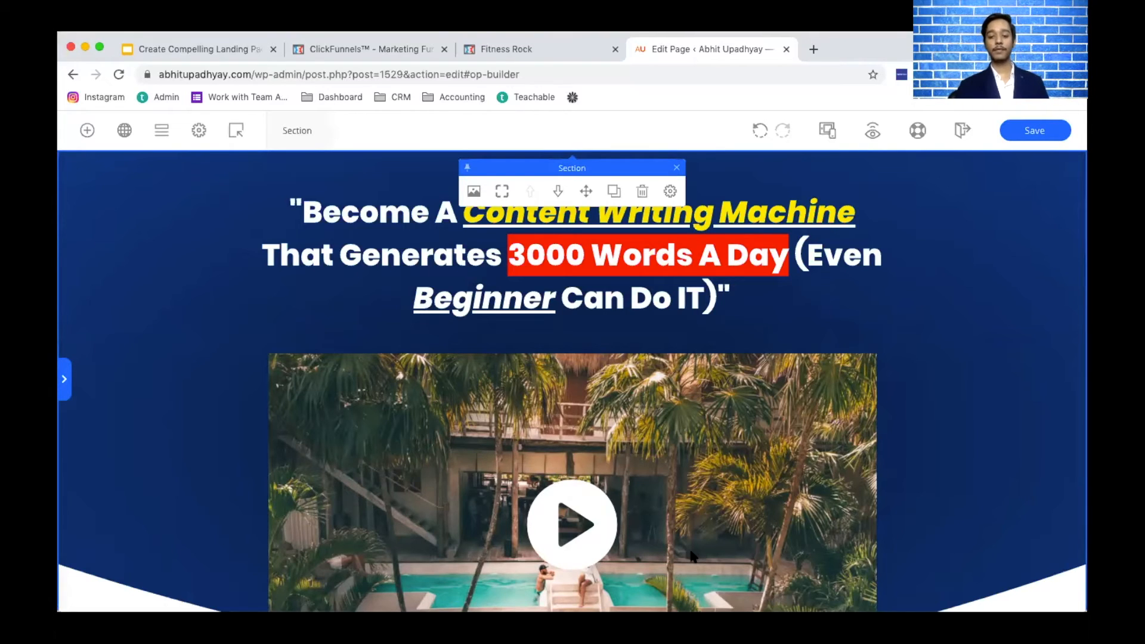
key(ctrl+Left)
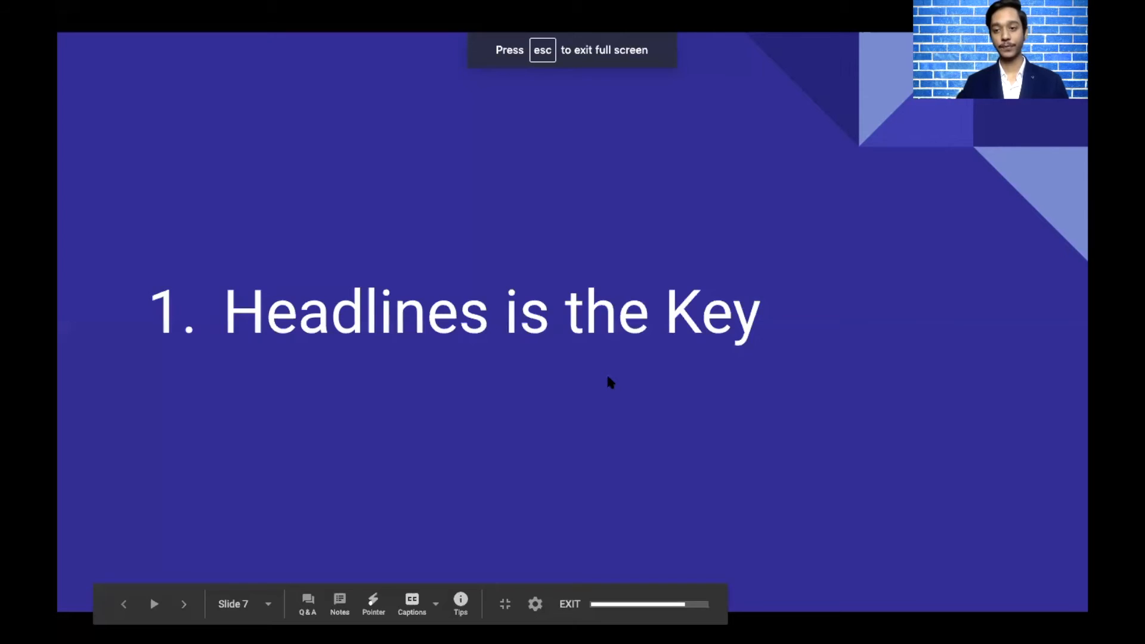
key(Right)
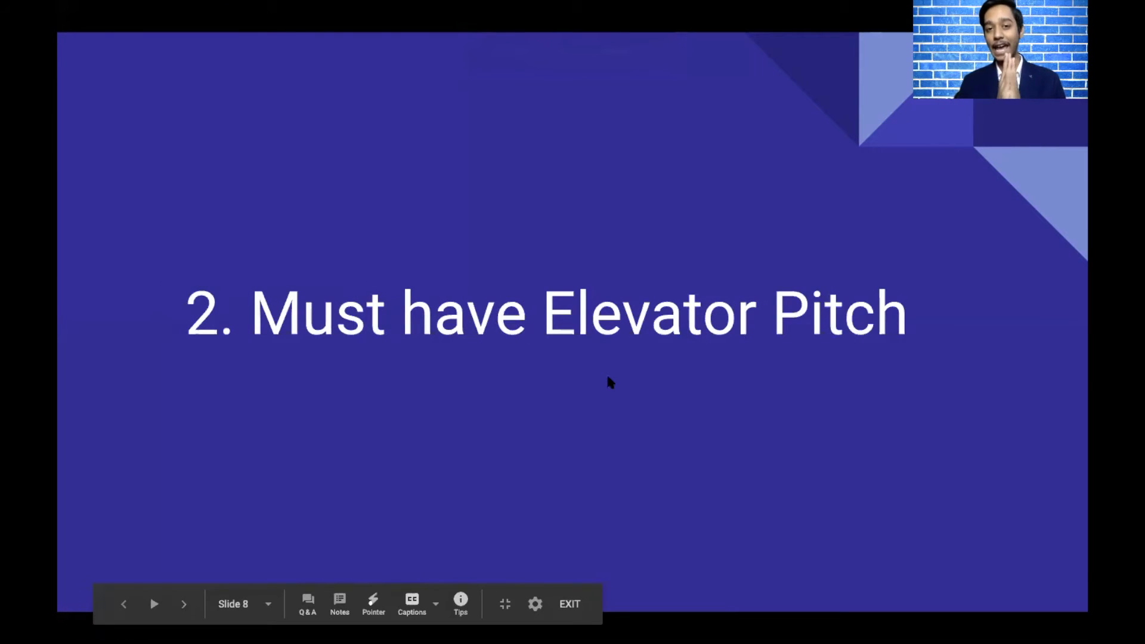
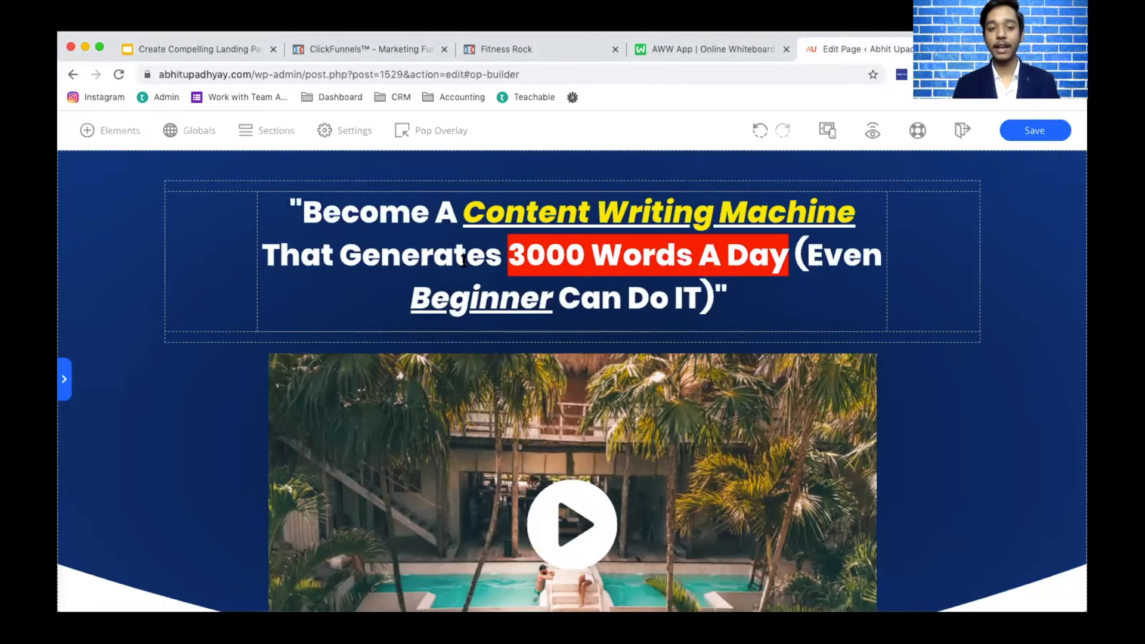
- Examine the sales page draft in the OptimizePress editor, from the headline and video down to the final call-to-action and footer
scroll(490, 392, down, 3)
scroll(490, 392, up, 3)
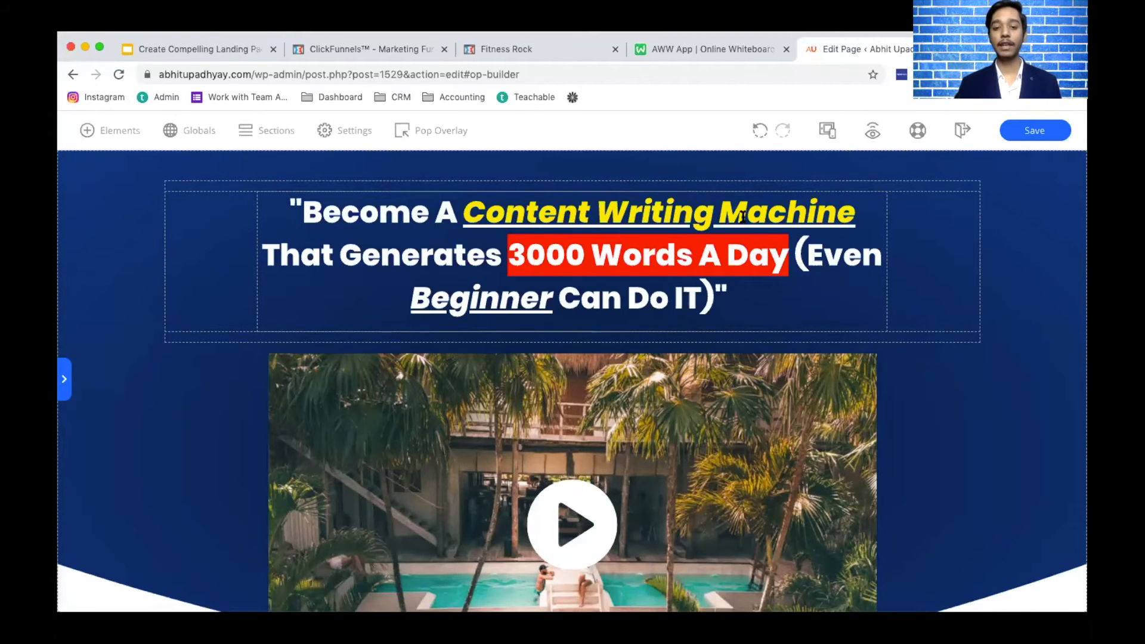
scroll(660, 349, down, 4)
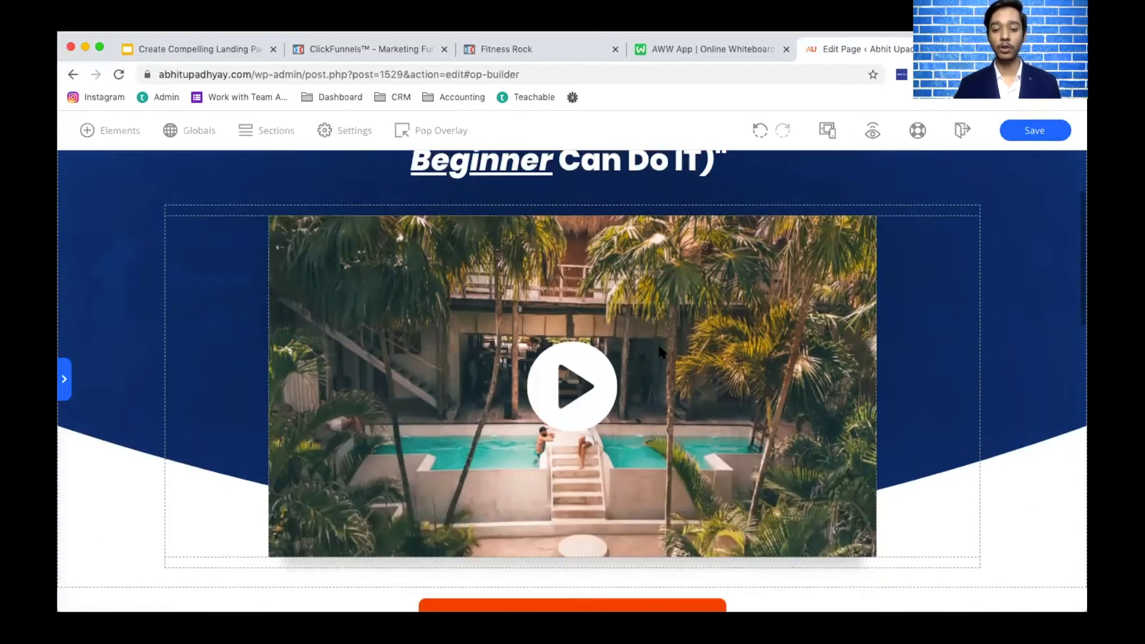
scroll(622, 373, up, 3)
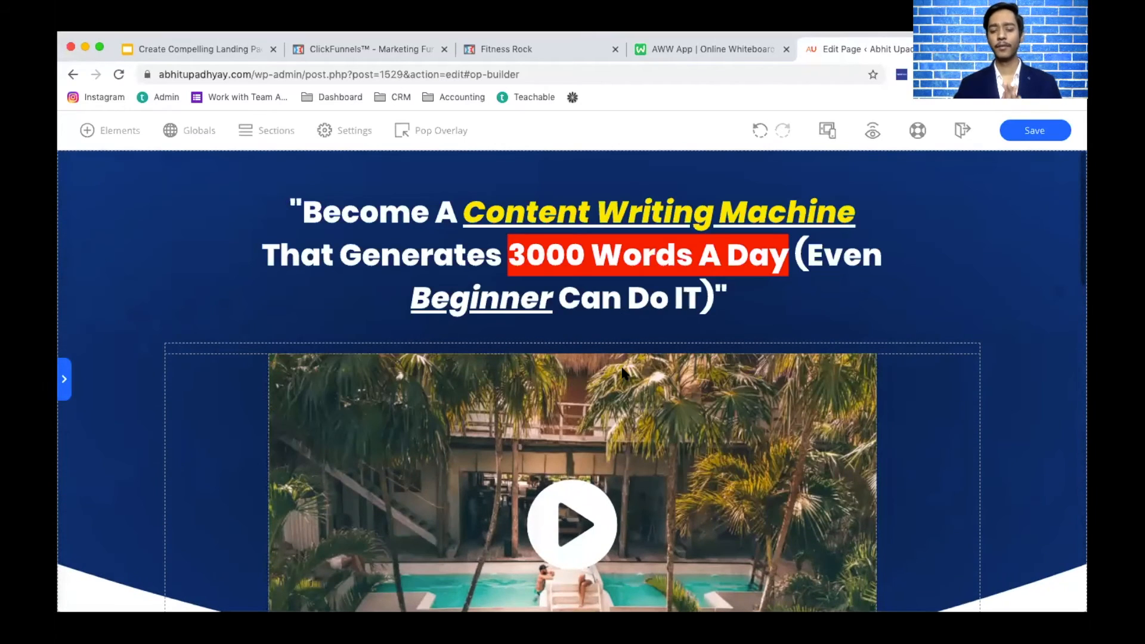
scroll(621, 373, down, 20)
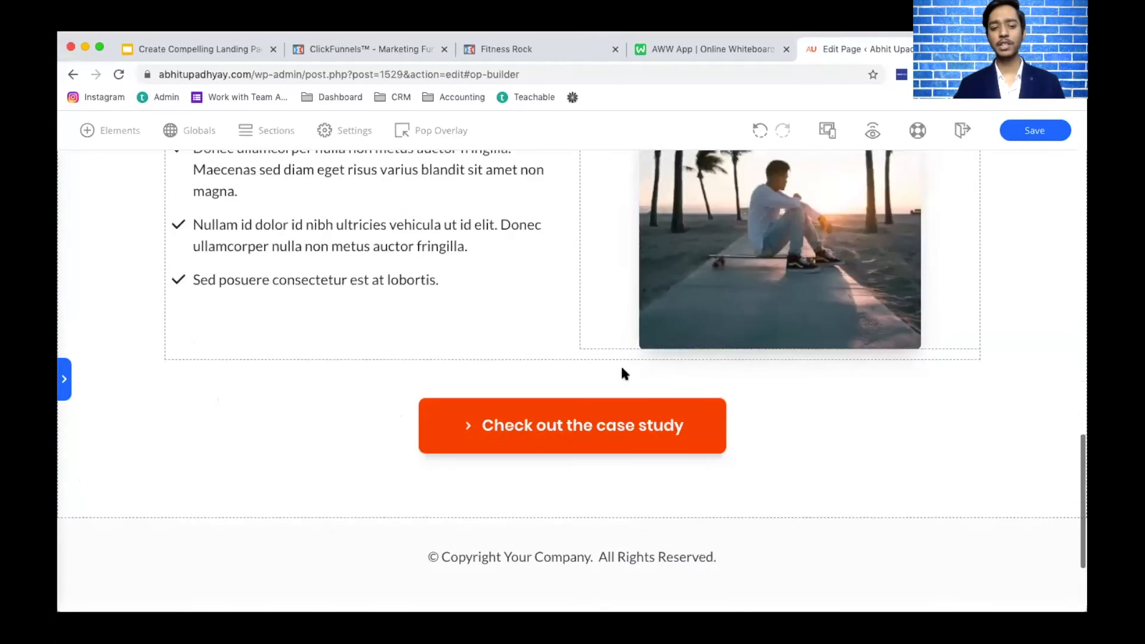
scroll(622, 372, up, 10)
scroll(622, 373, up, 10)
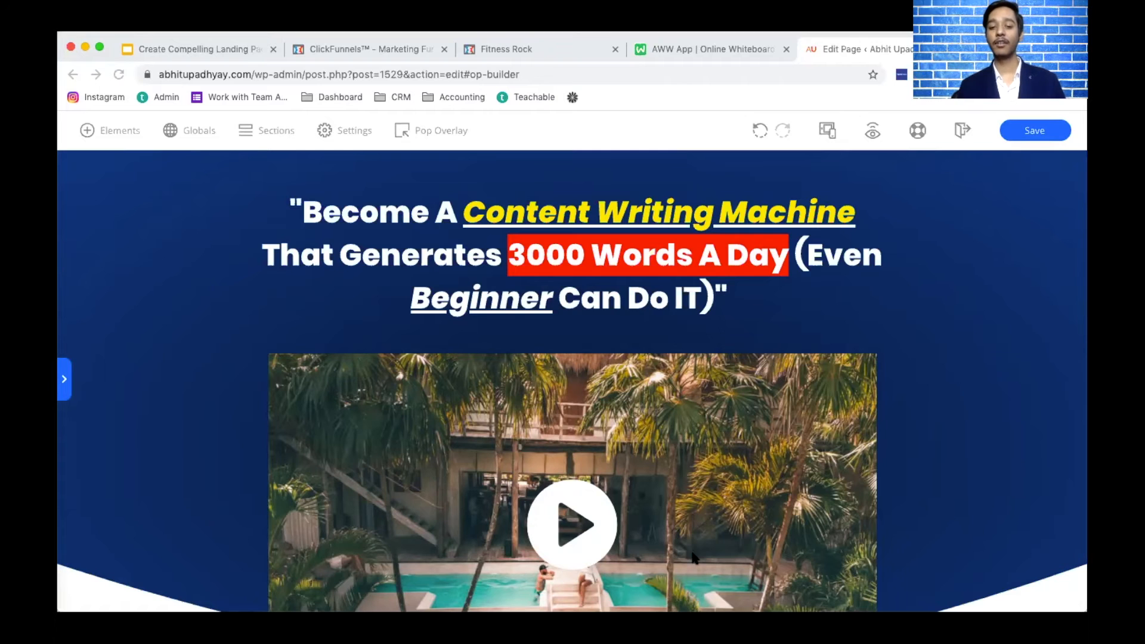
scroll(556, 390, down, 20)
scroll(556, 389, up, 20)
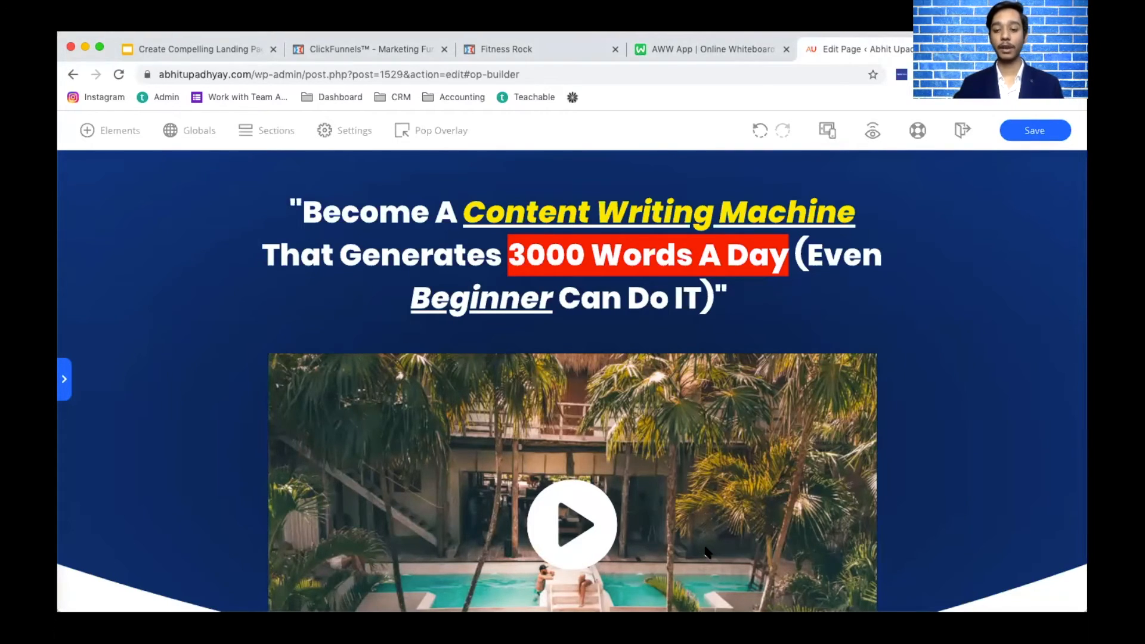
- View the "3. Clarity is Power" slide in Google Slides and return to the OptimizePress editor to inspect the headline and its section
key(ctrl+Tab)
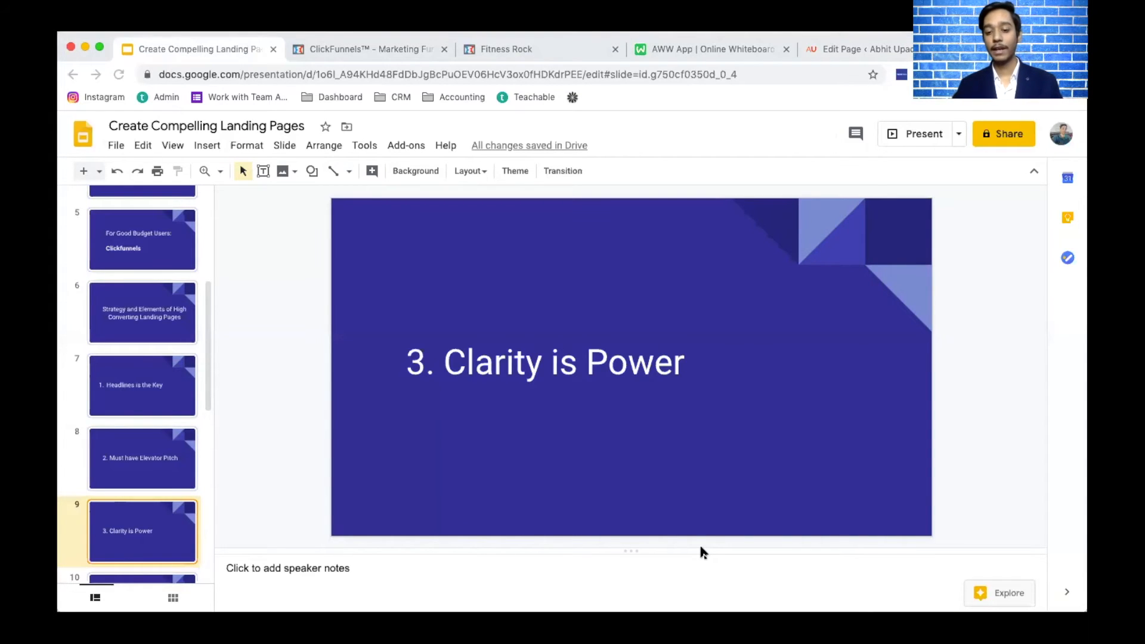
key(ctrl+shift+Tab)
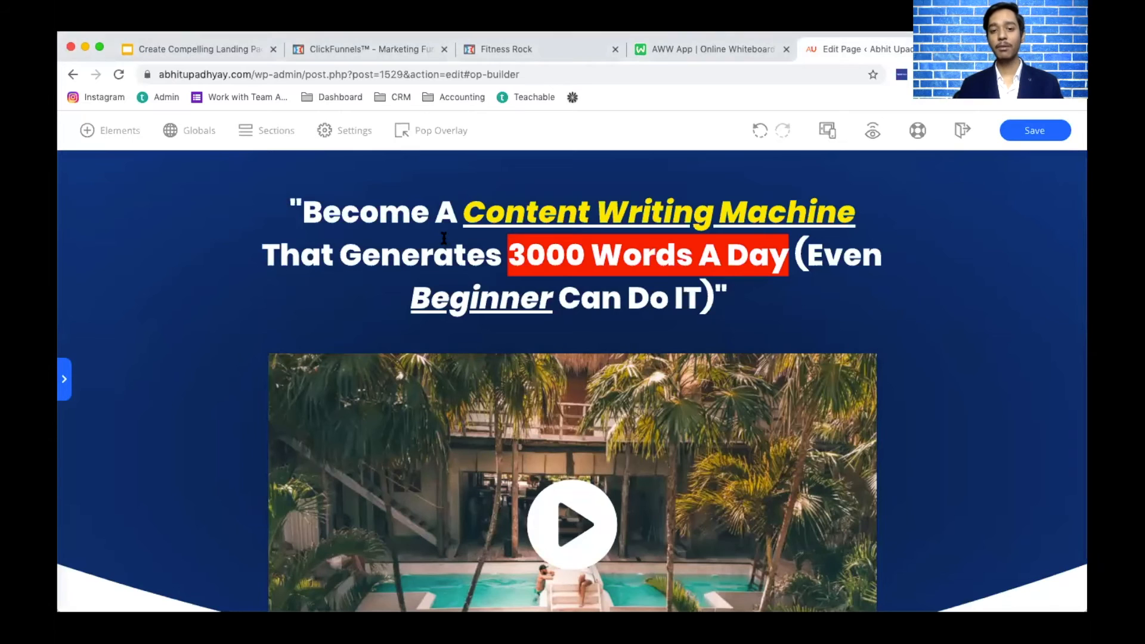
click(454, 257)
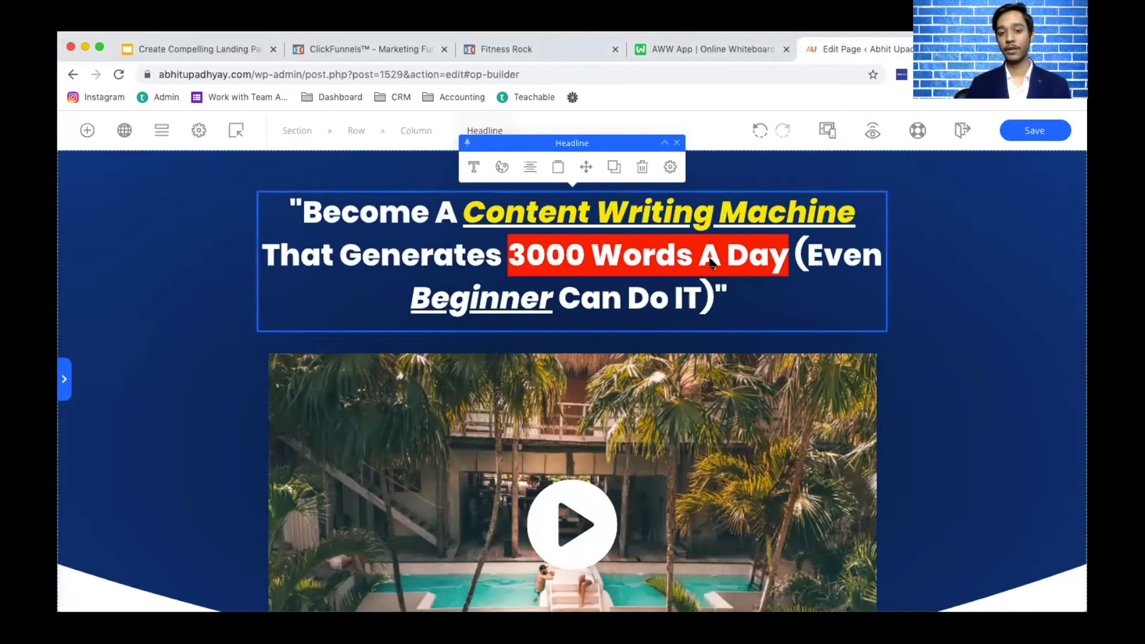
click(949, 267)
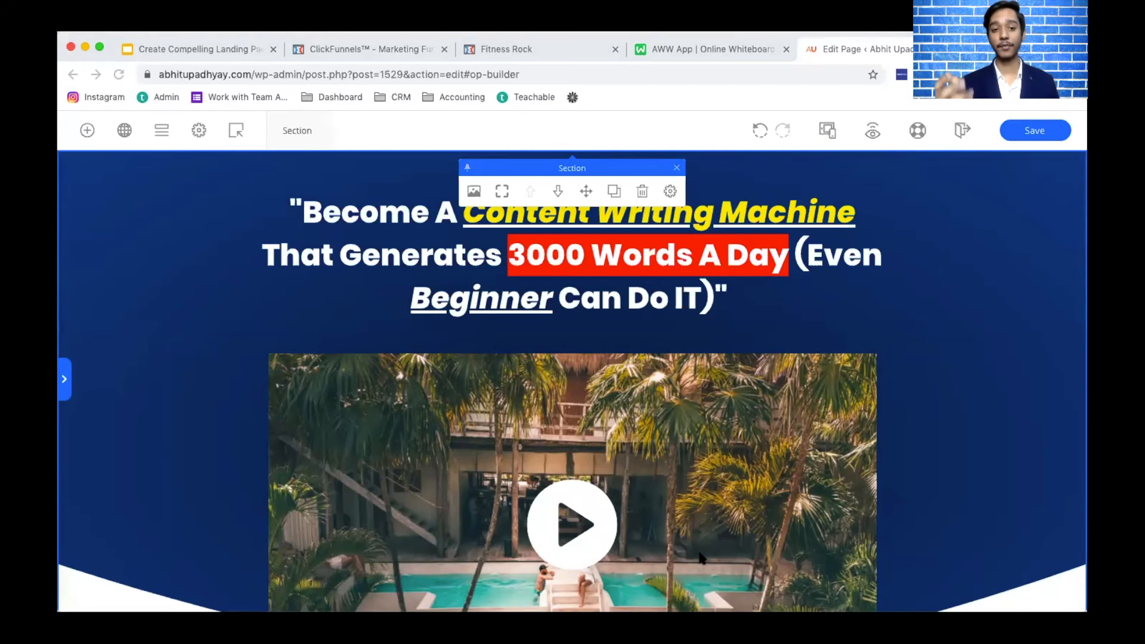
scroll(874, 361, down, 5)
scroll(875, 360, up, 5)
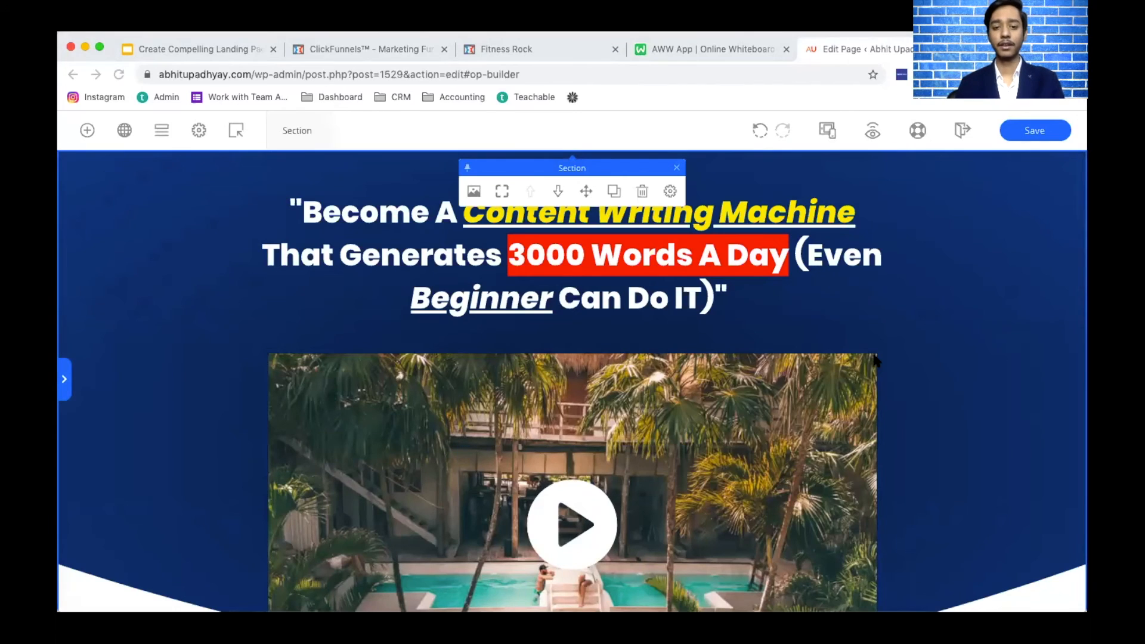
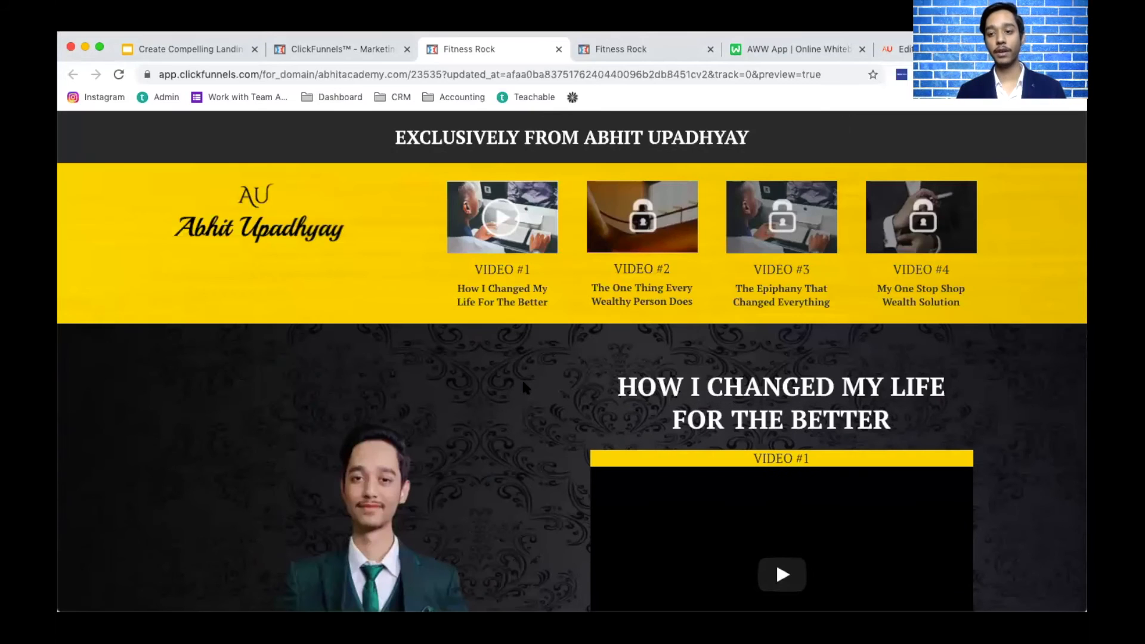
- Examine the ClickFunnels "Fitness Rock" page preview, from the four-video header and main video down to the Millionaires Program section and footer
scroll(521, 378, up, 10)
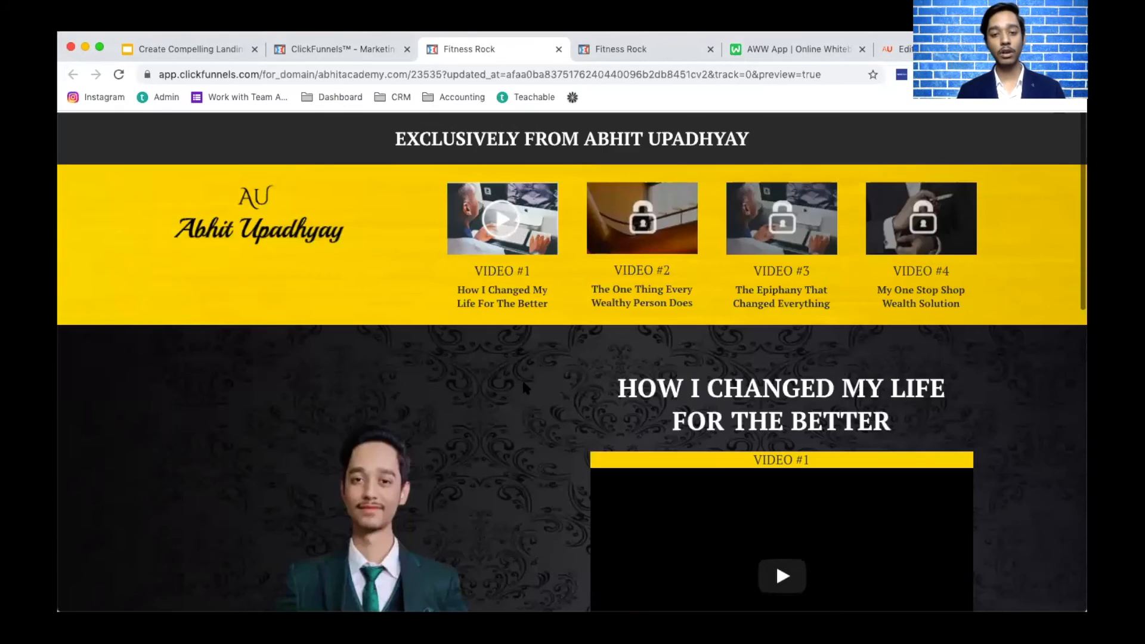
scroll(523, 387, down, 10)
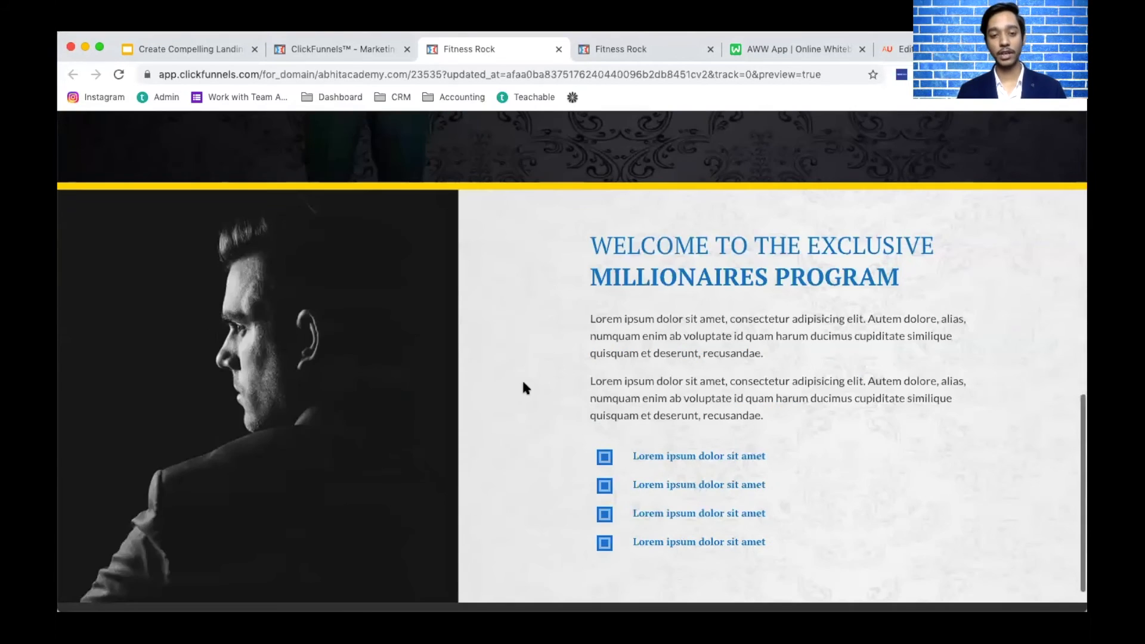
scroll(523, 386, up, 10)
scroll(523, 382, up, 3)
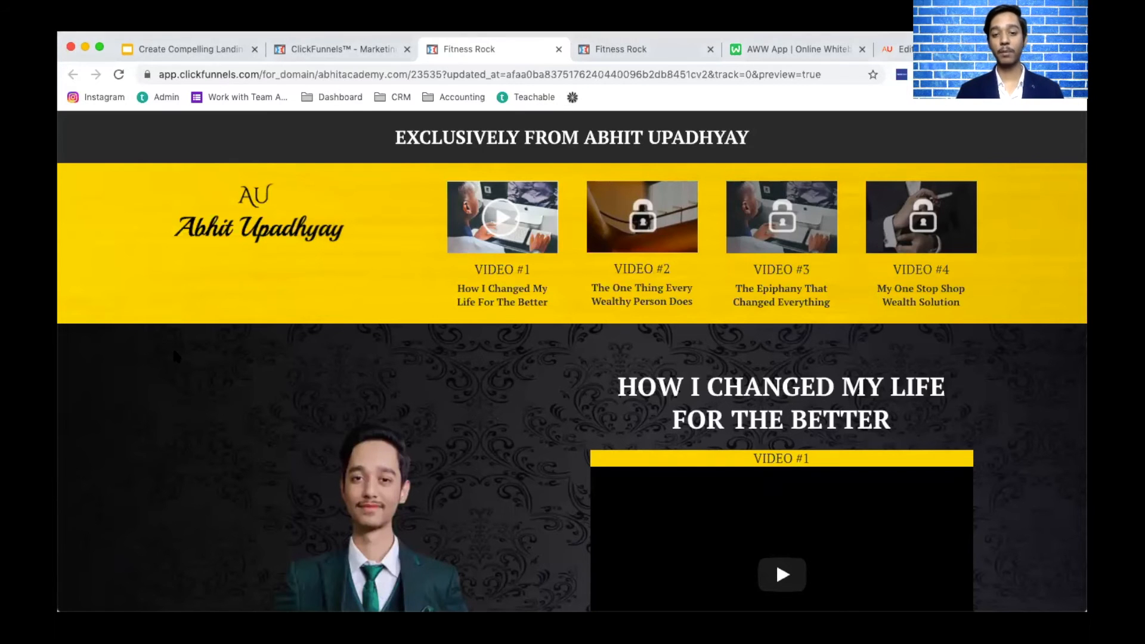
scroll(208, 392, down, 15)
scroll(209, 376, up, 15)
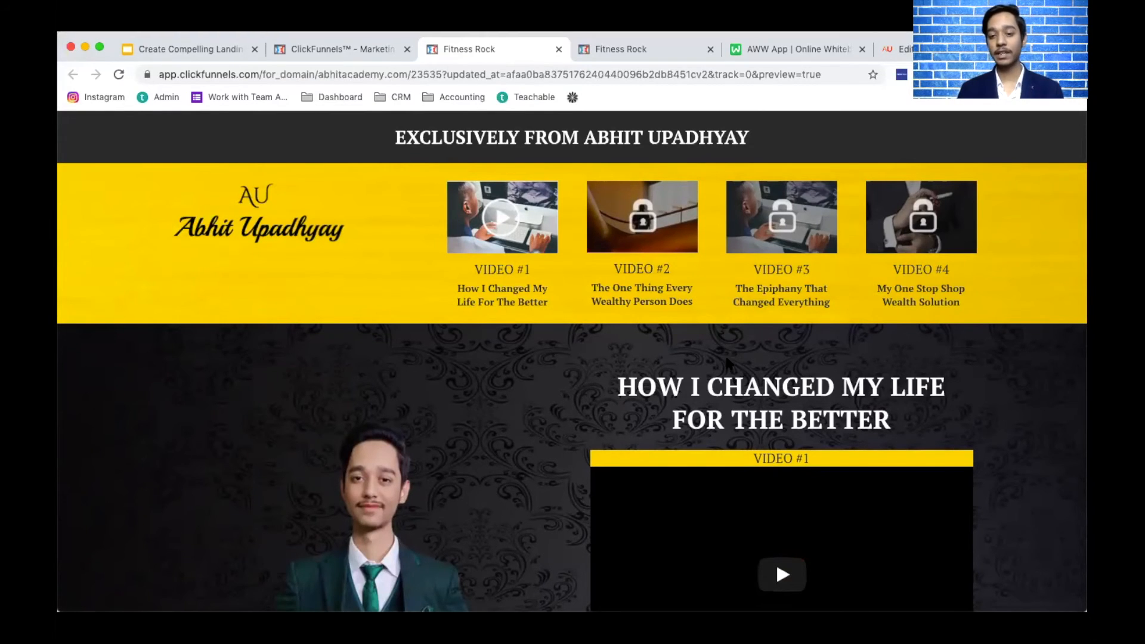
scroll(724, 353, down, 10)
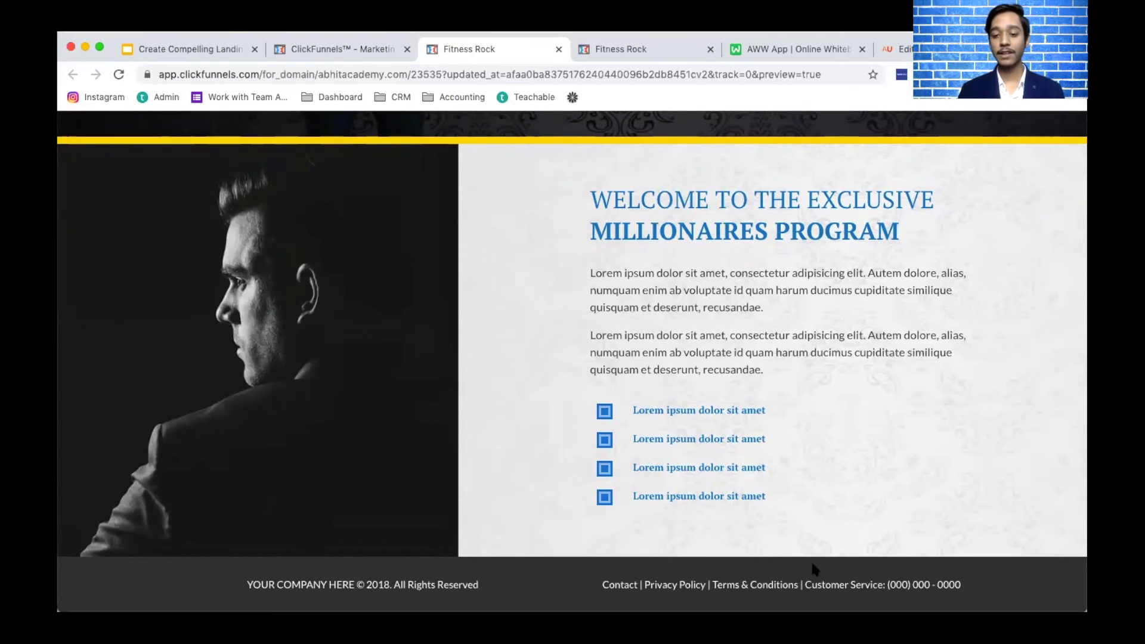
scroll(826, 467, up, 5)
scroll(826, 468, down, 5)
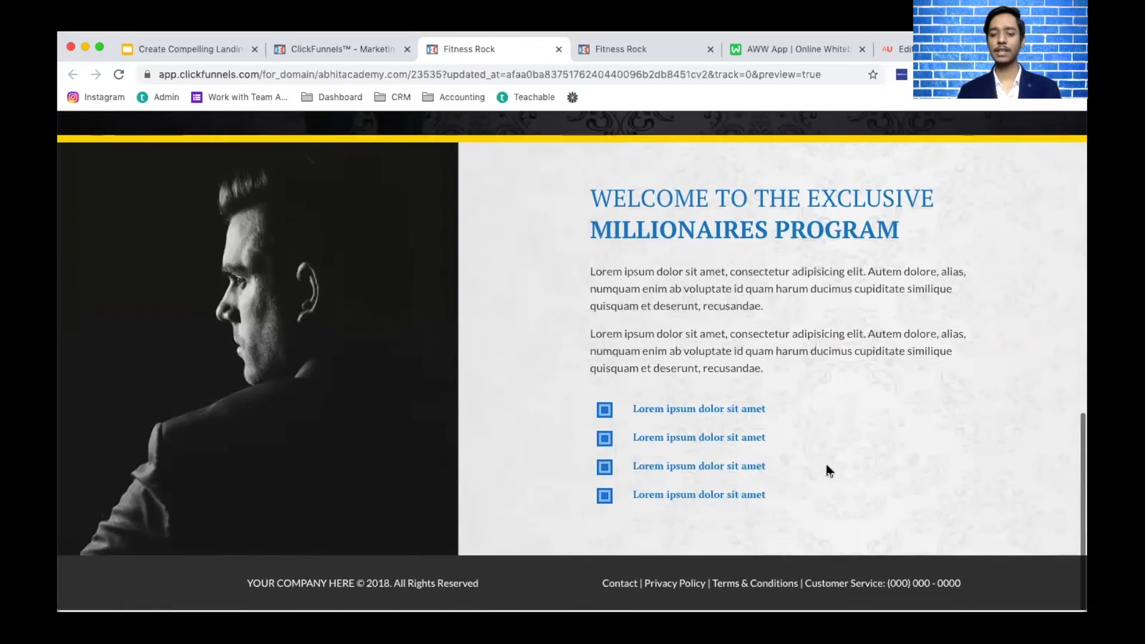
scroll(826, 466, down, 2)
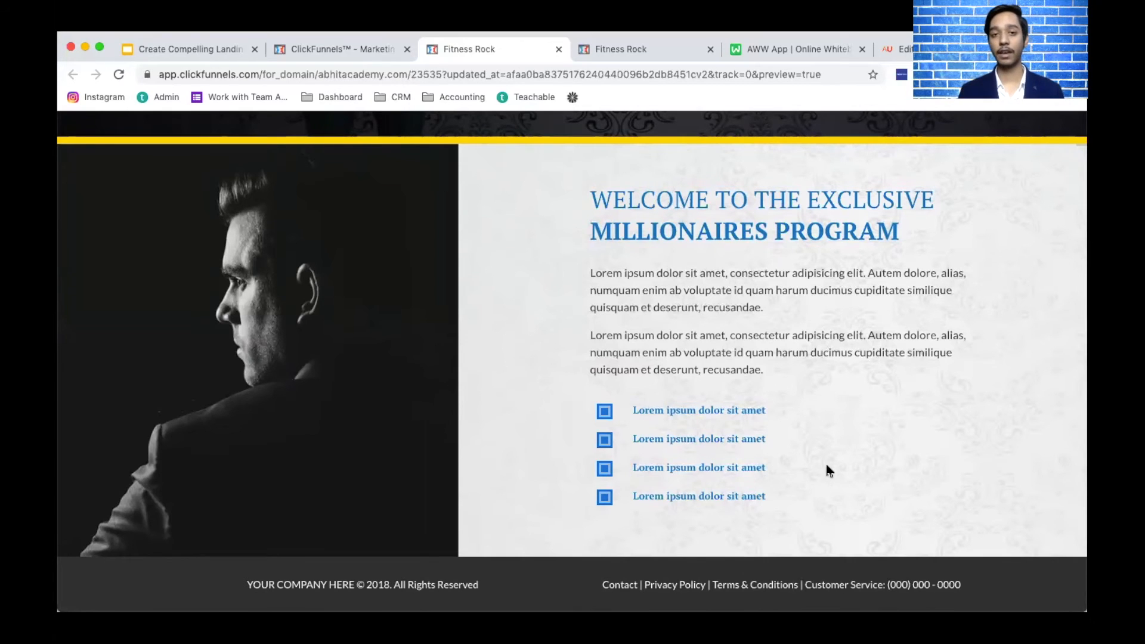
scroll(829, 471, up, 20)
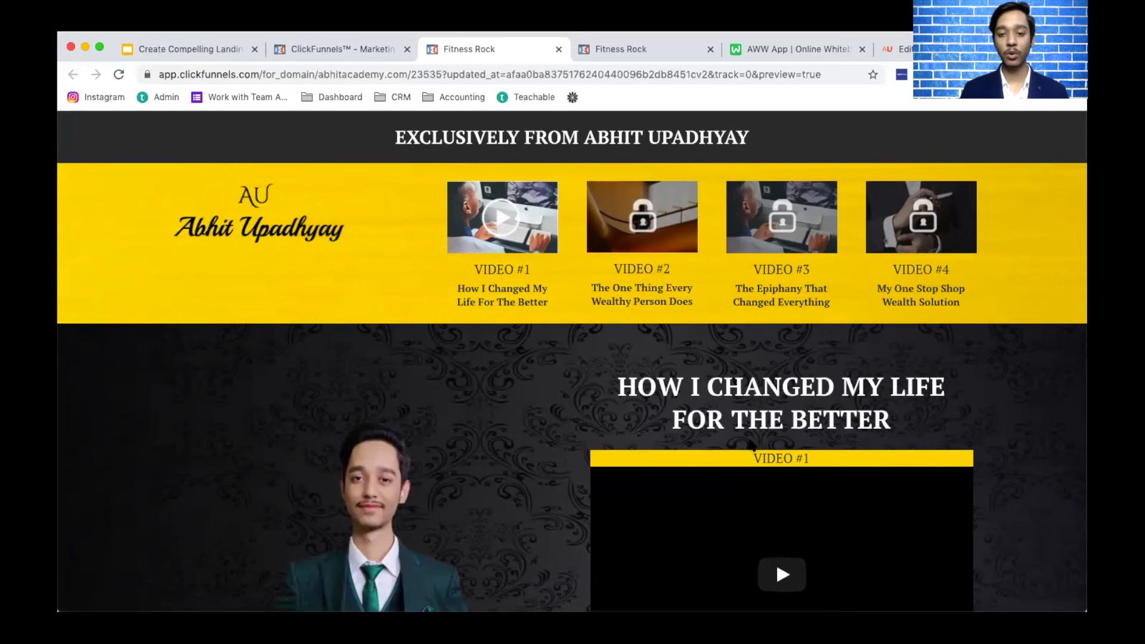
scroll(769, 474, down, 5)
scroll(771, 476, up, 1)
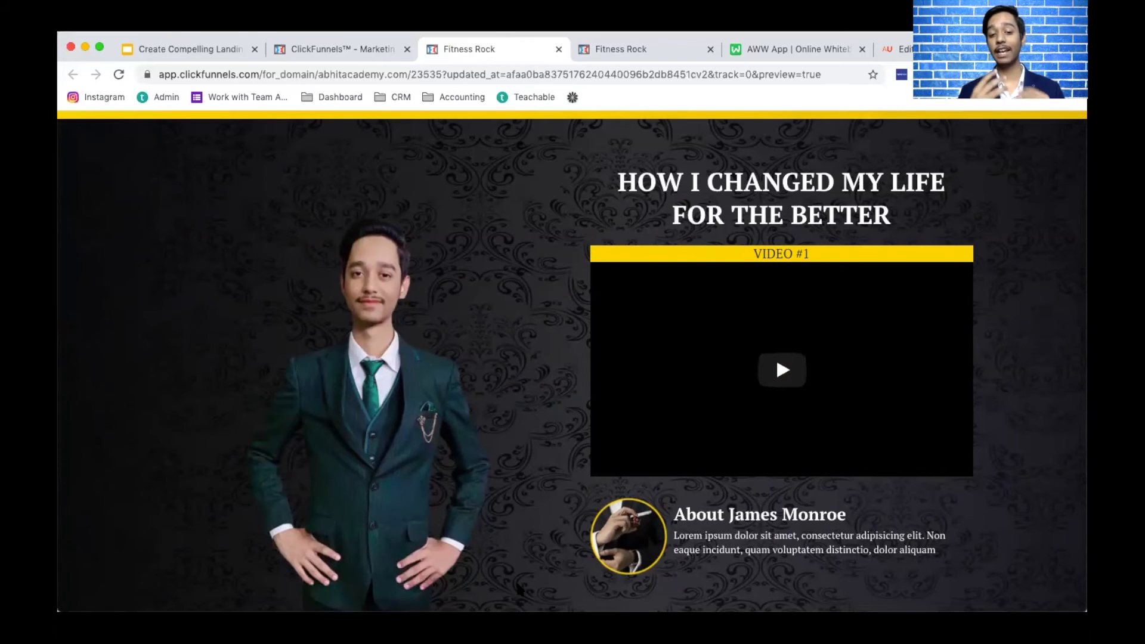
scroll(399, 184, up, 4)
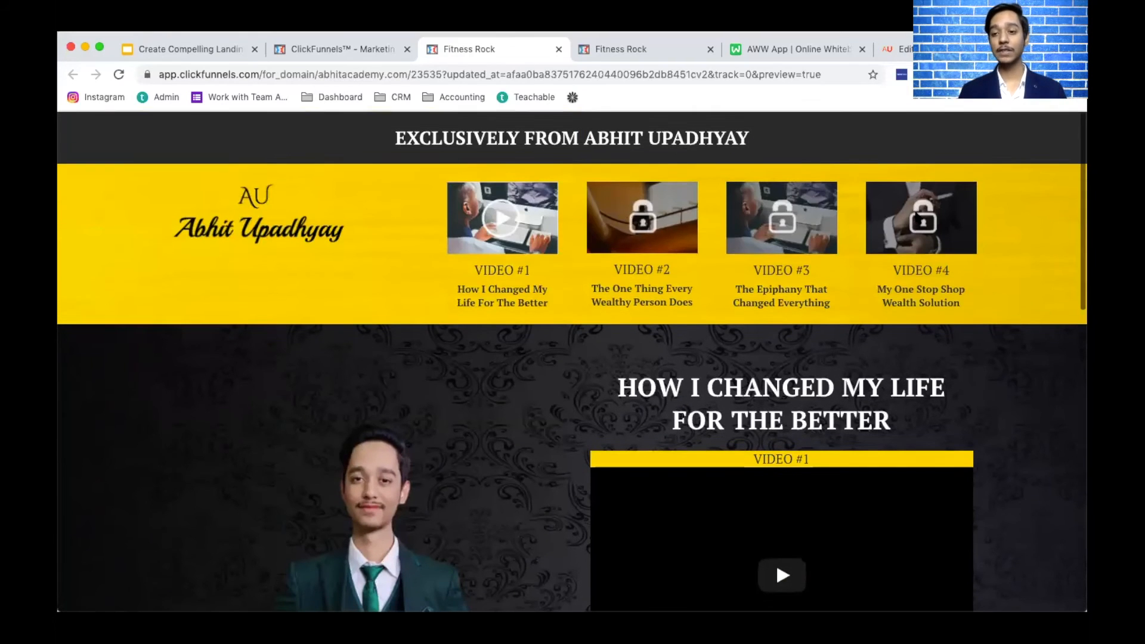
scroll(887, 262, down, 4)
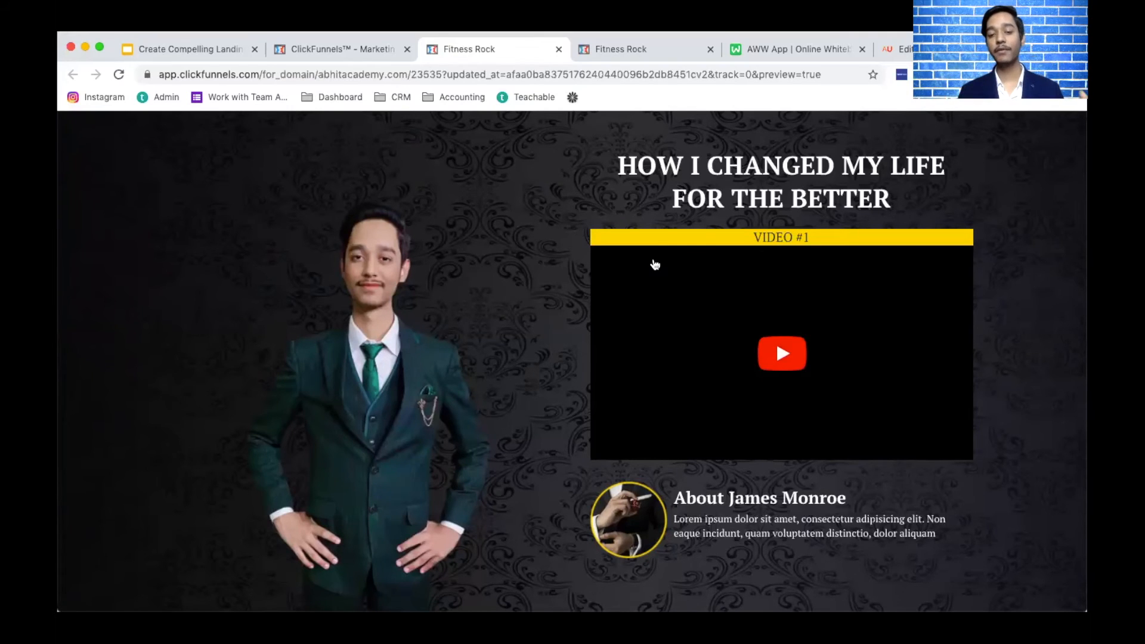
scroll(679, 266, up, 1)
scroll(678, 267, up, 3)
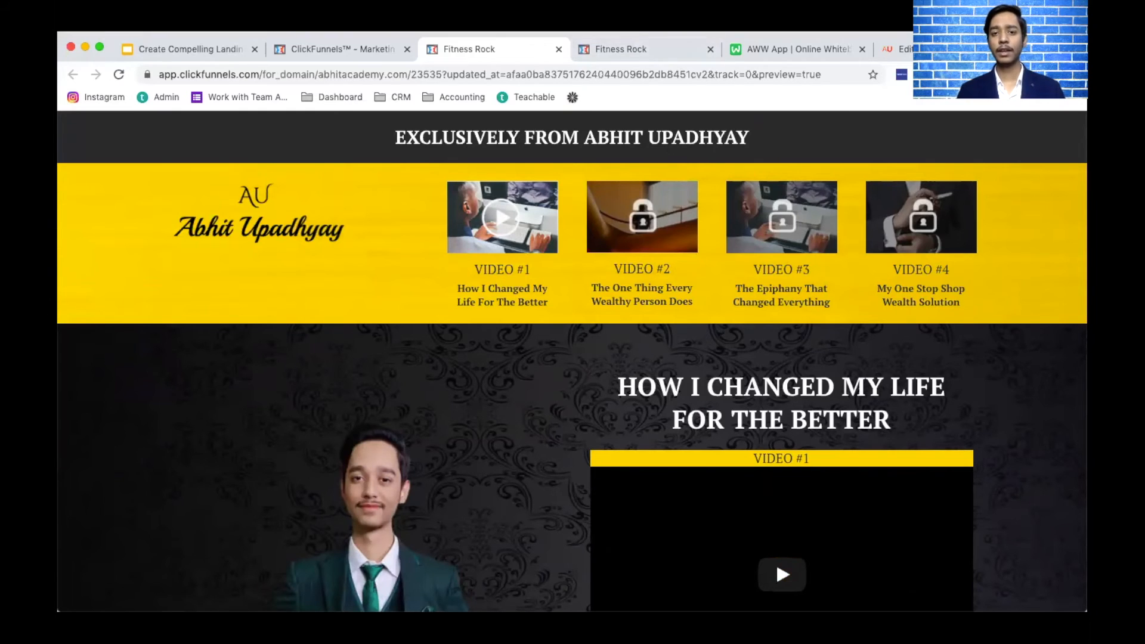
- Return to the OptimizePress page editor, save the sales page and open its preview
click(634, 52)
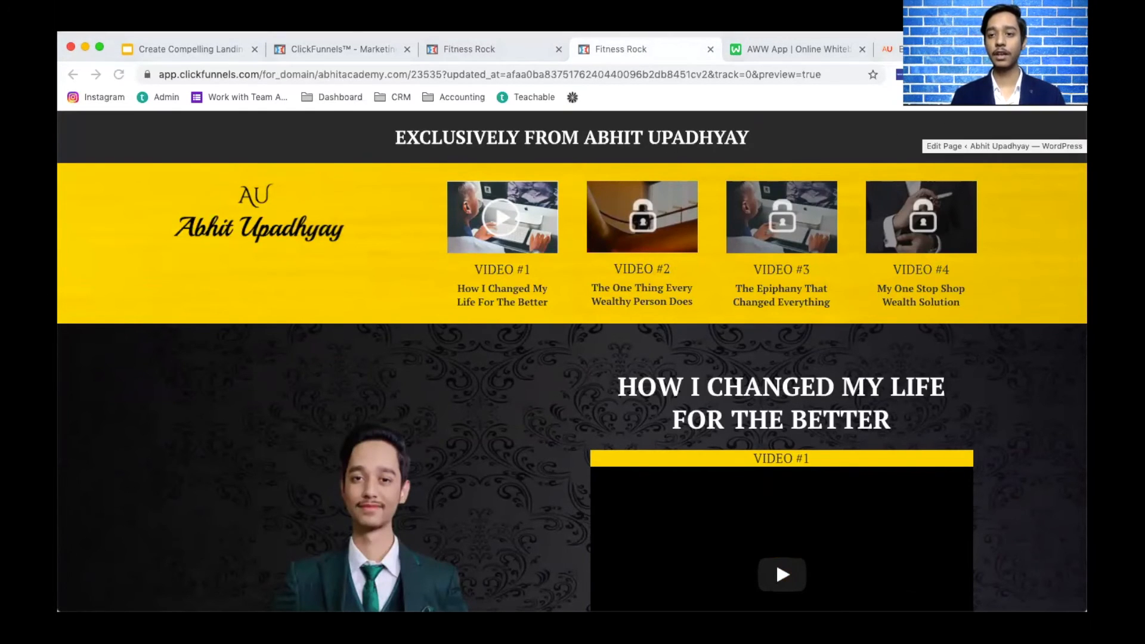
click(892, 49)
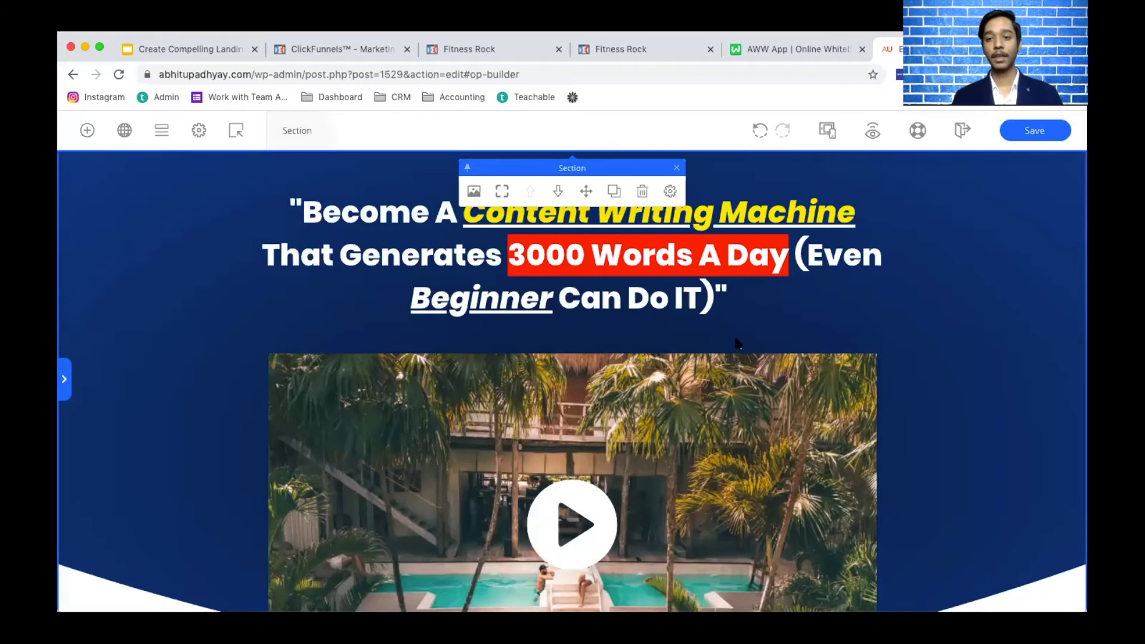
click(1026, 135)
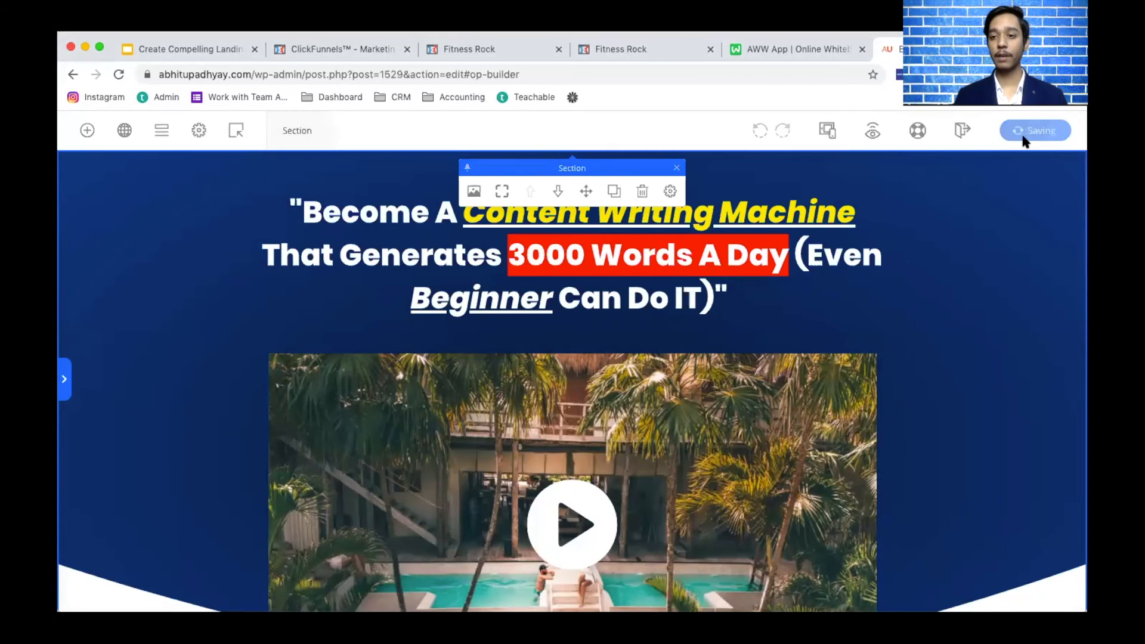
click(873, 134)
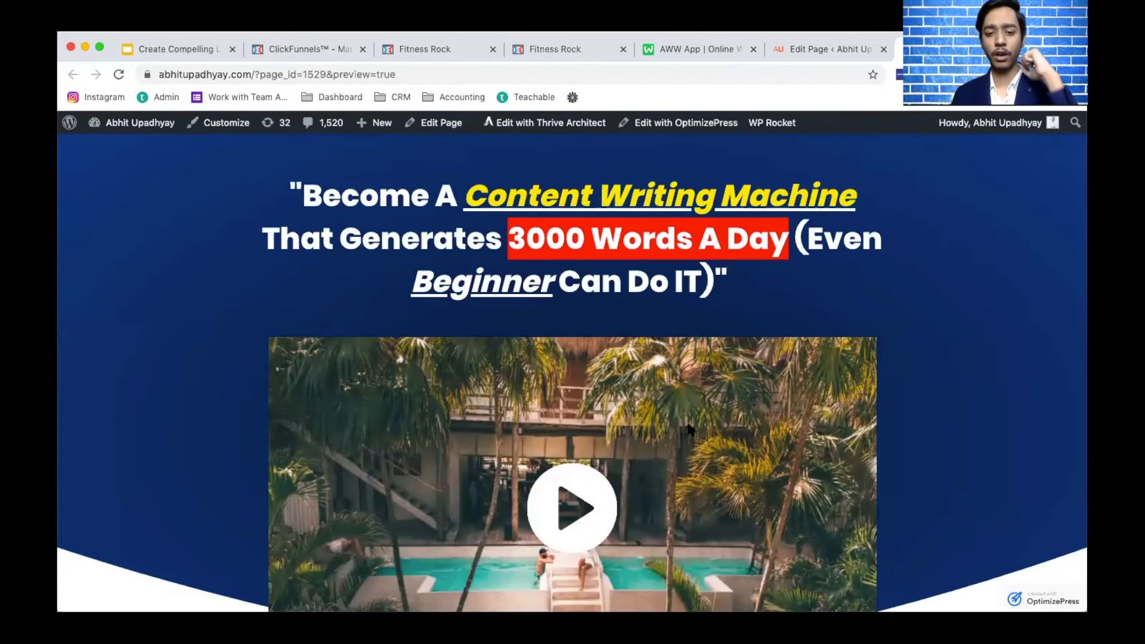
- Play and pause the video in the sales page preview, and view the "Check out the case study" call-to-action below it
scroll(663, 385, down, 3)
click(584, 330)
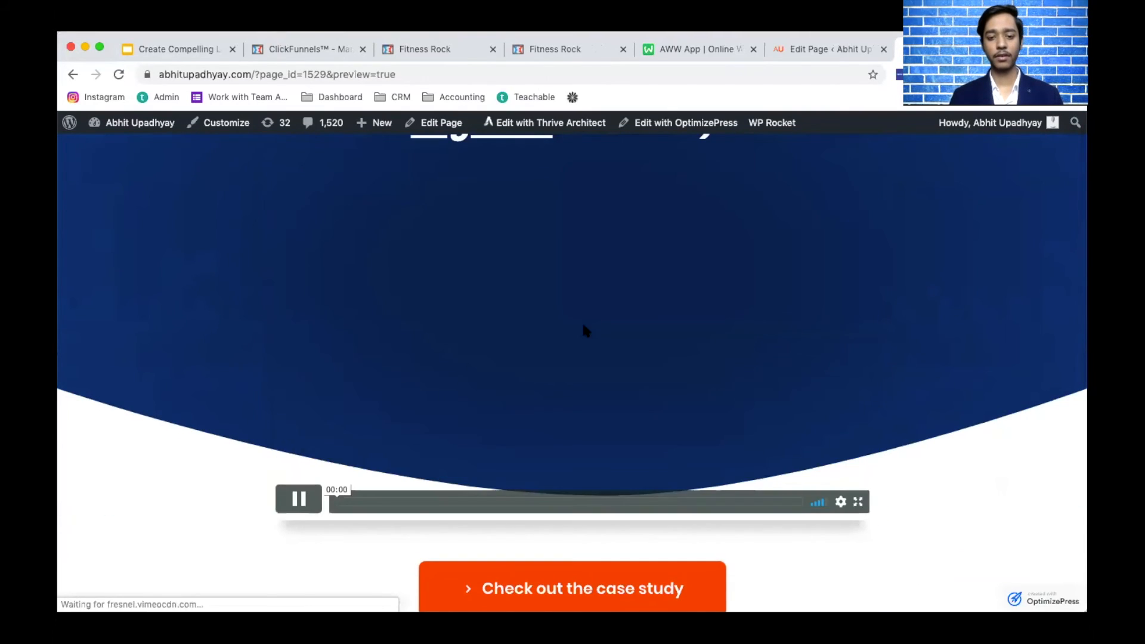
scroll(581, 325, up, 1)
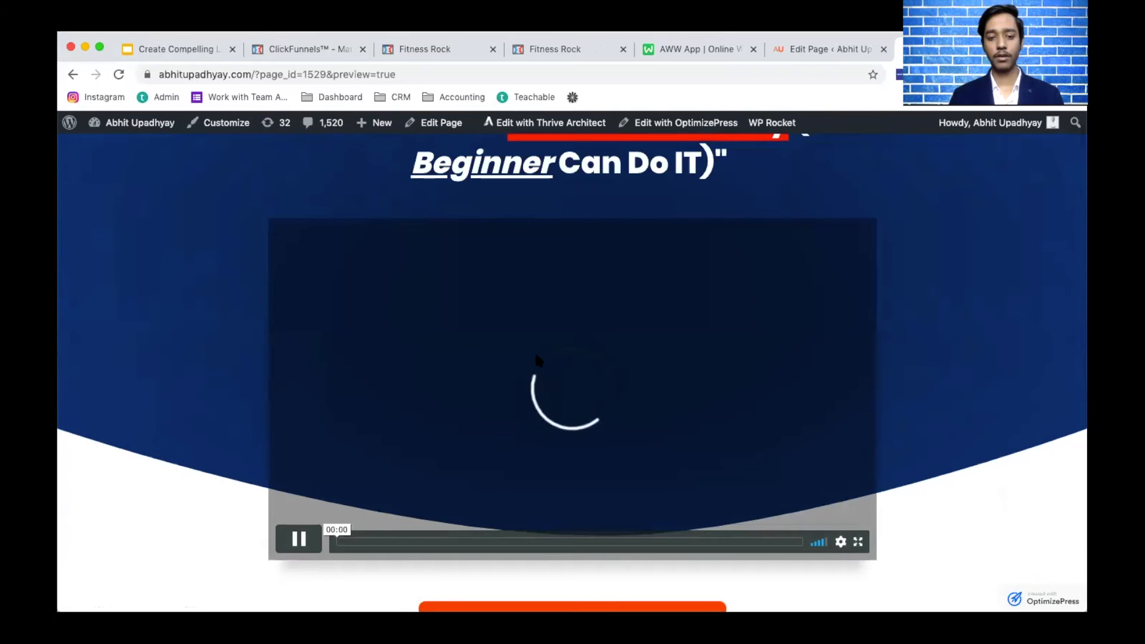
click(298, 539)
scroll(489, 438, down, 3)
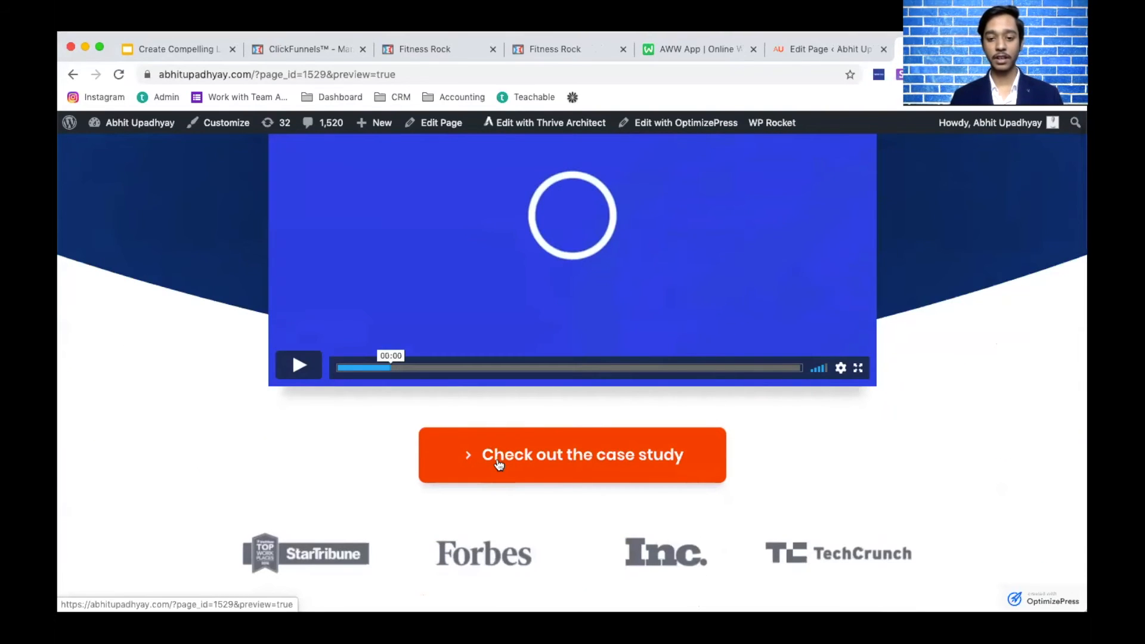
- Examine the sales page preview from the headline and video through the call-to-action and press logos to the "What You Will Learn" section
scroll(499, 465, up, 1)
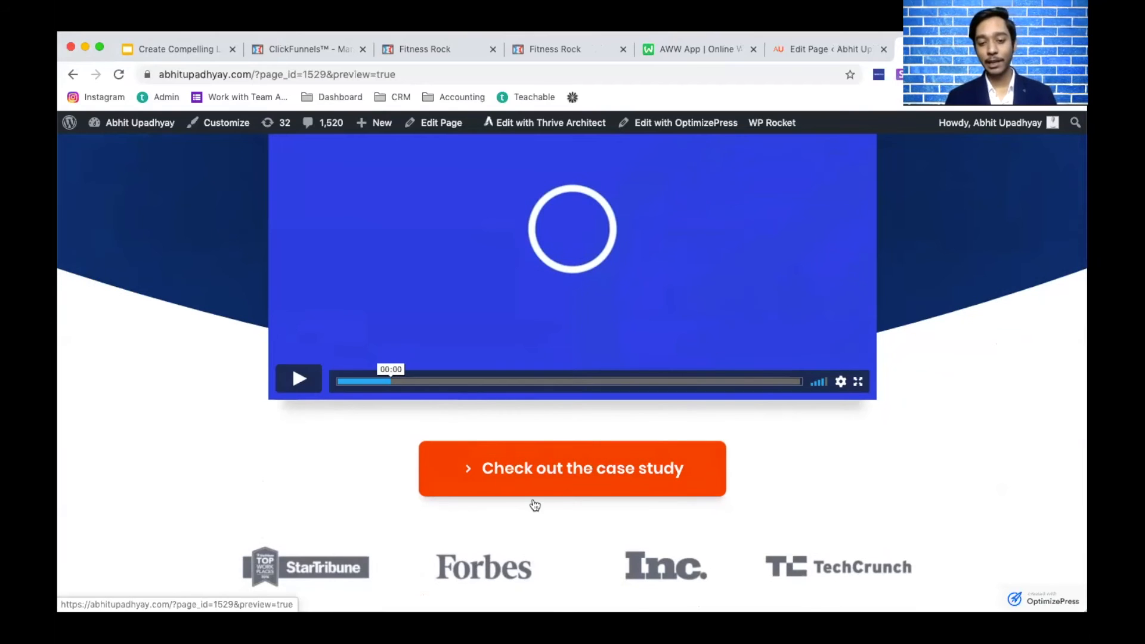
scroll(513, 469, down, 7)
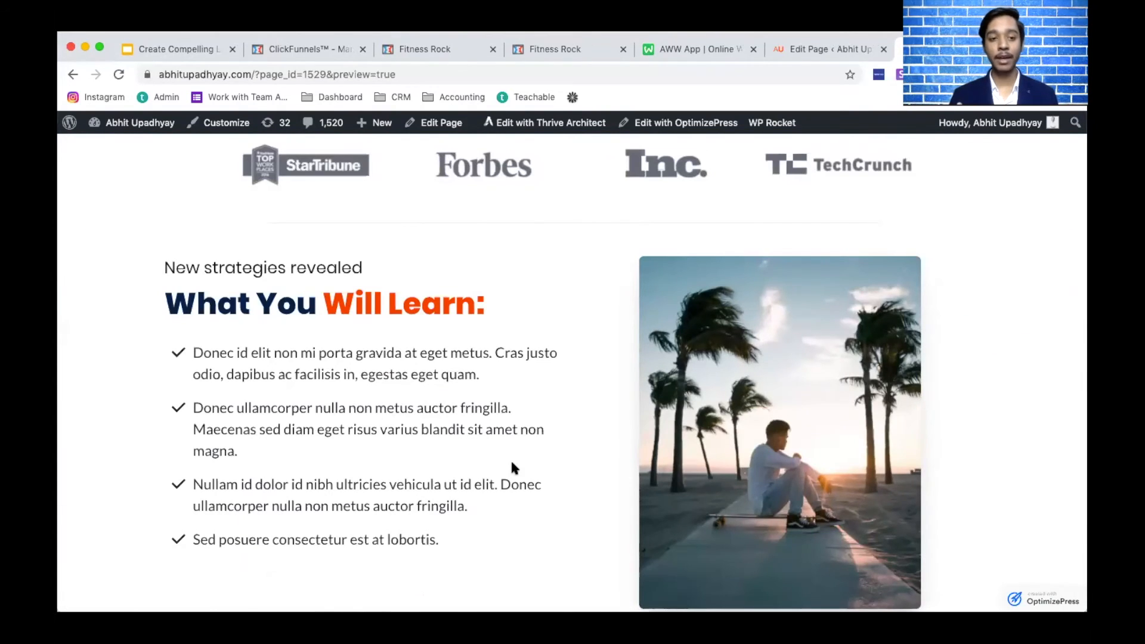
scroll(511, 468, up, 5)
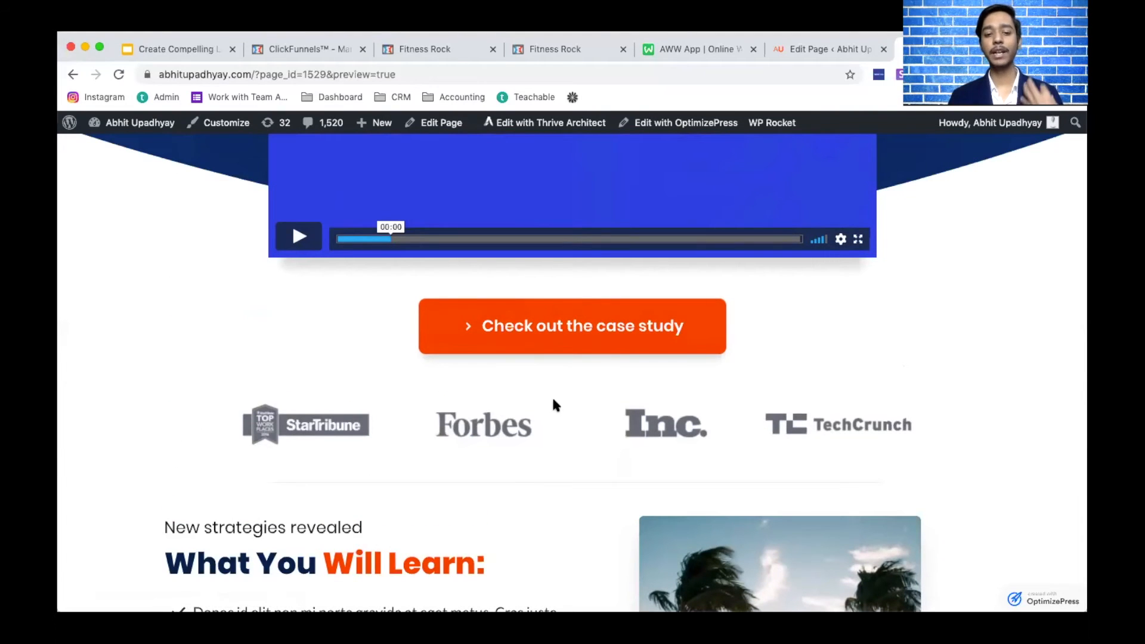
scroll(553, 401, down, 2)
scroll(553, 401, up, 4)
scroll(554, 404, up, 4)
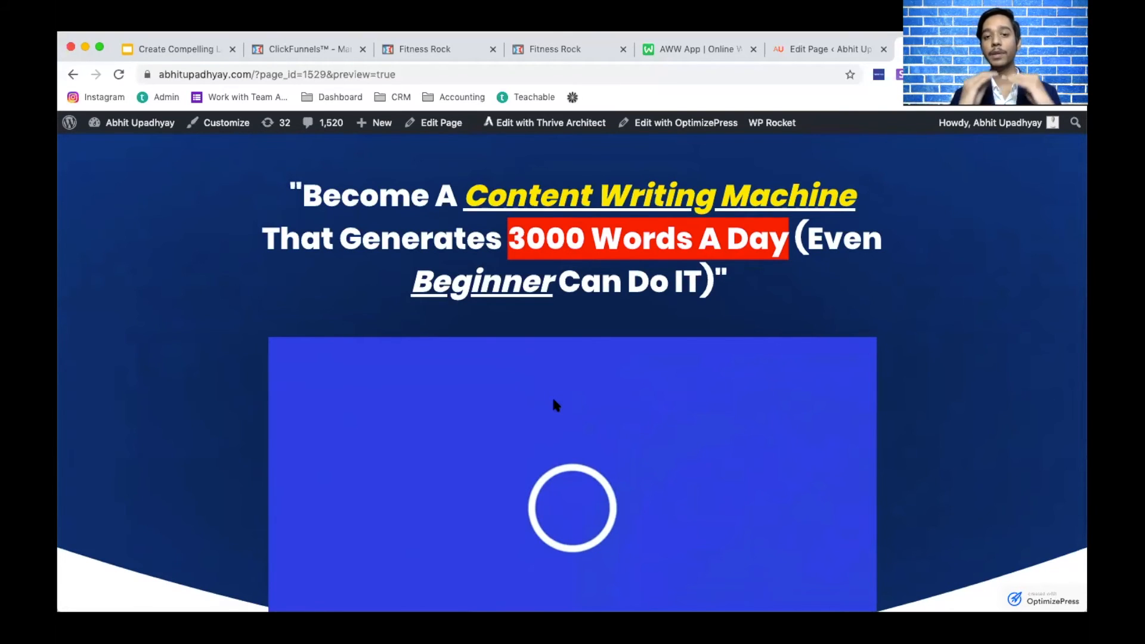
scroll(555, 405, down, 5)
scroll(555, 405, up, 2)
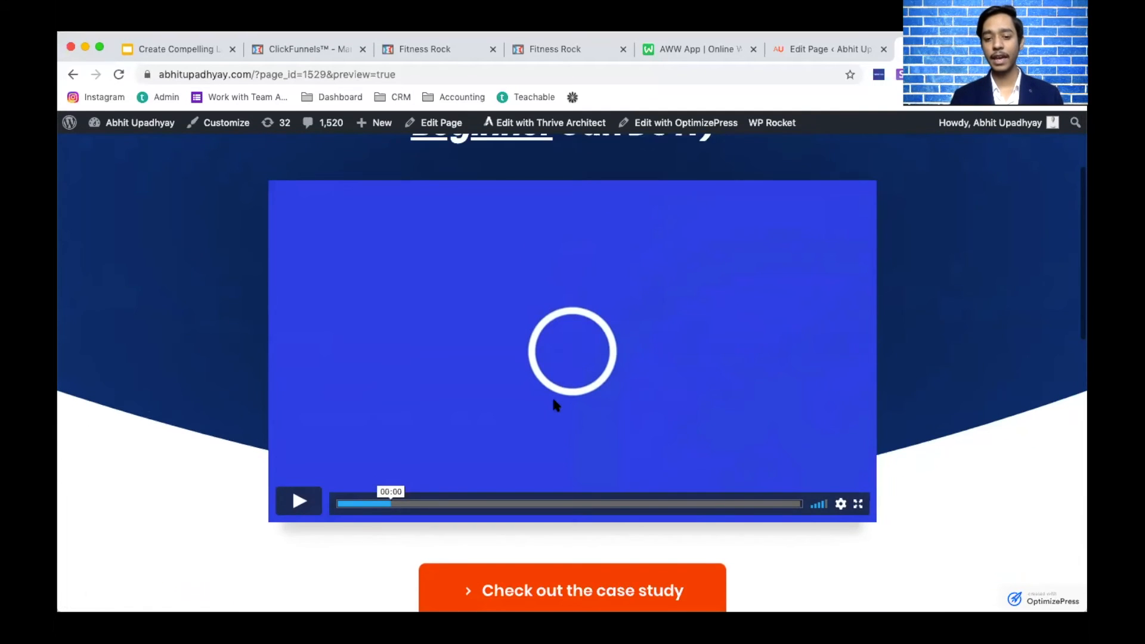
scroll(554, 403, up, 3)
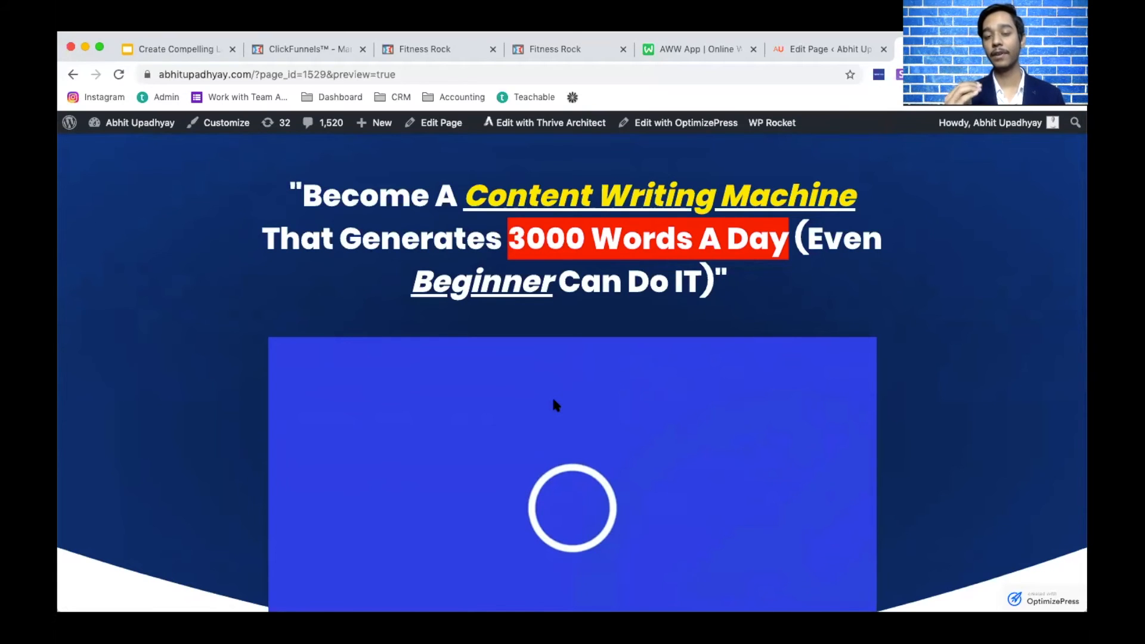
scroll(554, 405, down, 4)
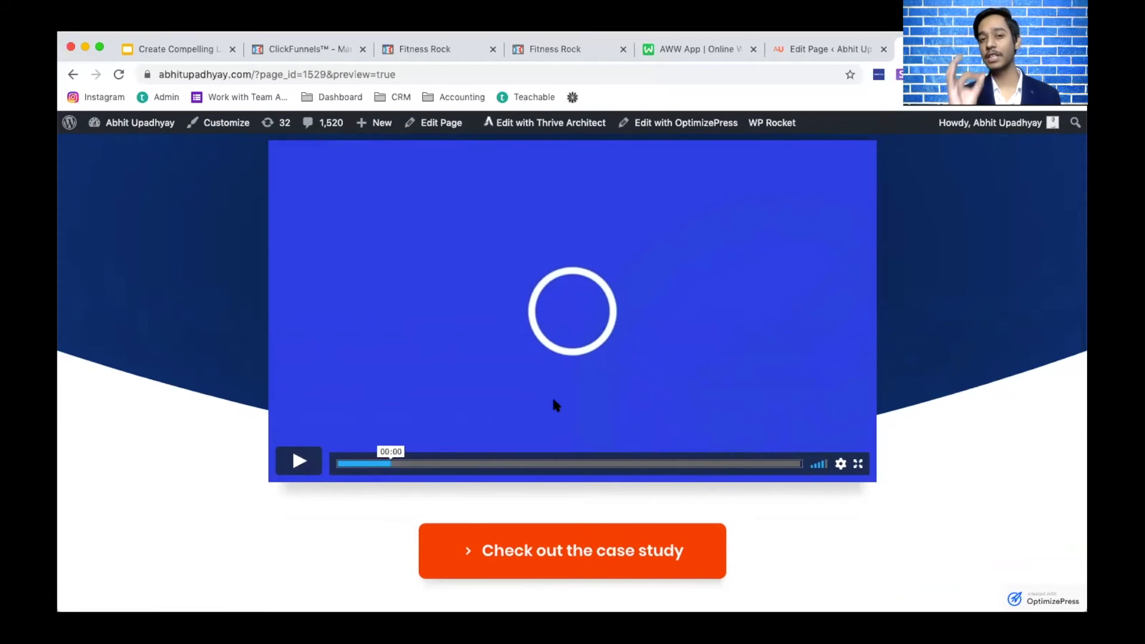
scroll(554, 405, up, 1)
scroll(555, 405, up, 3)
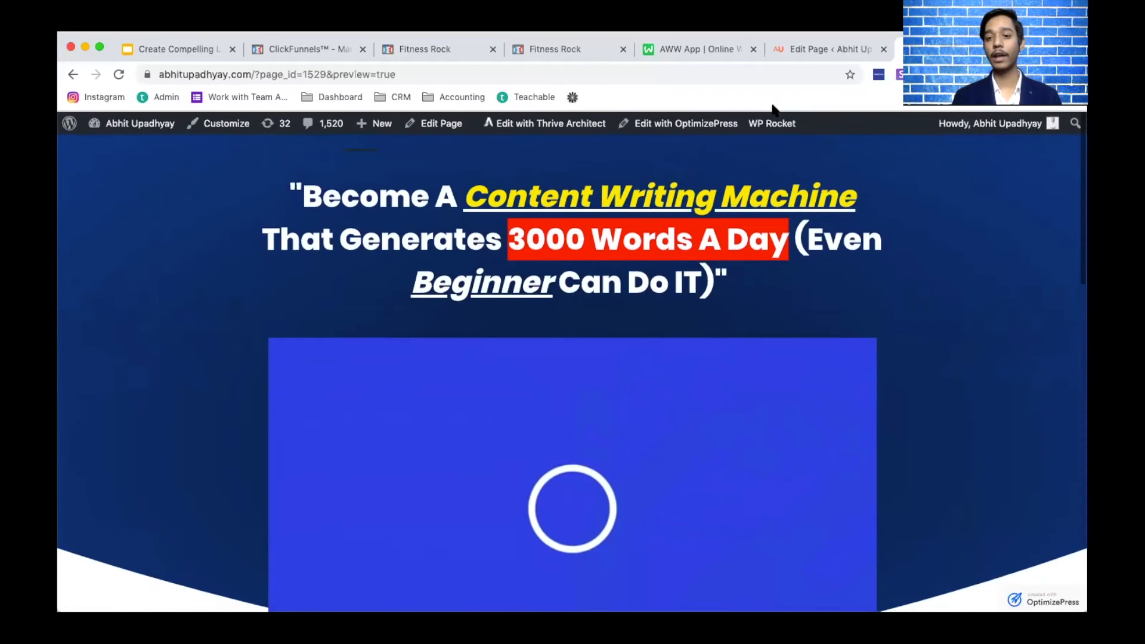
- Return to the OptimizePress editor and increase the headline's Max Width so its text fits on two lines
click(812, 49)
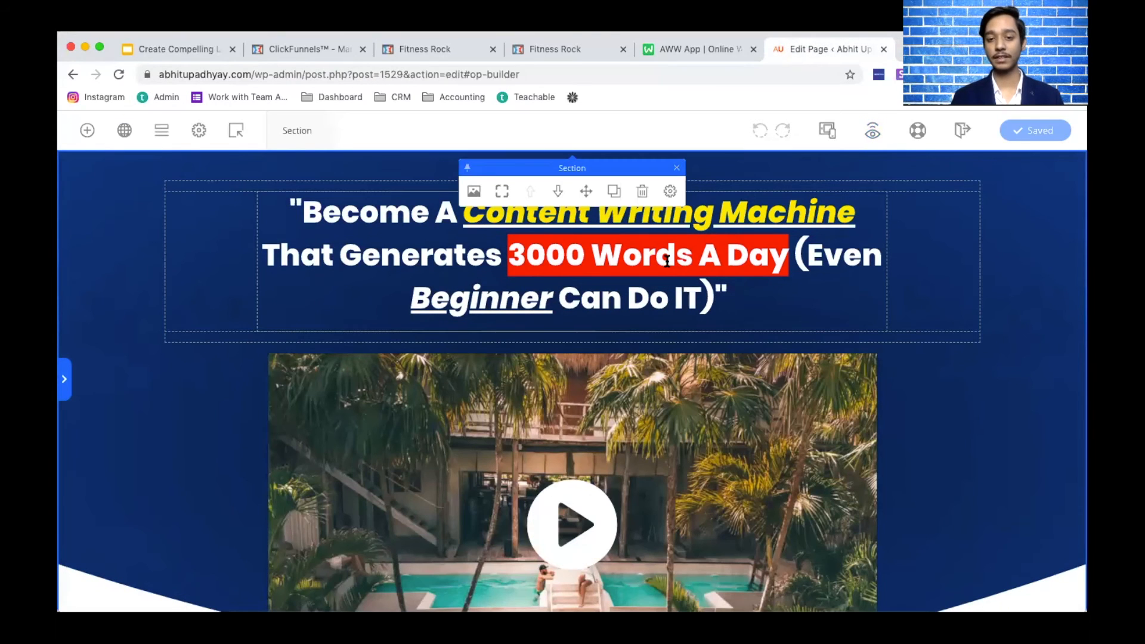
click(748, 203)
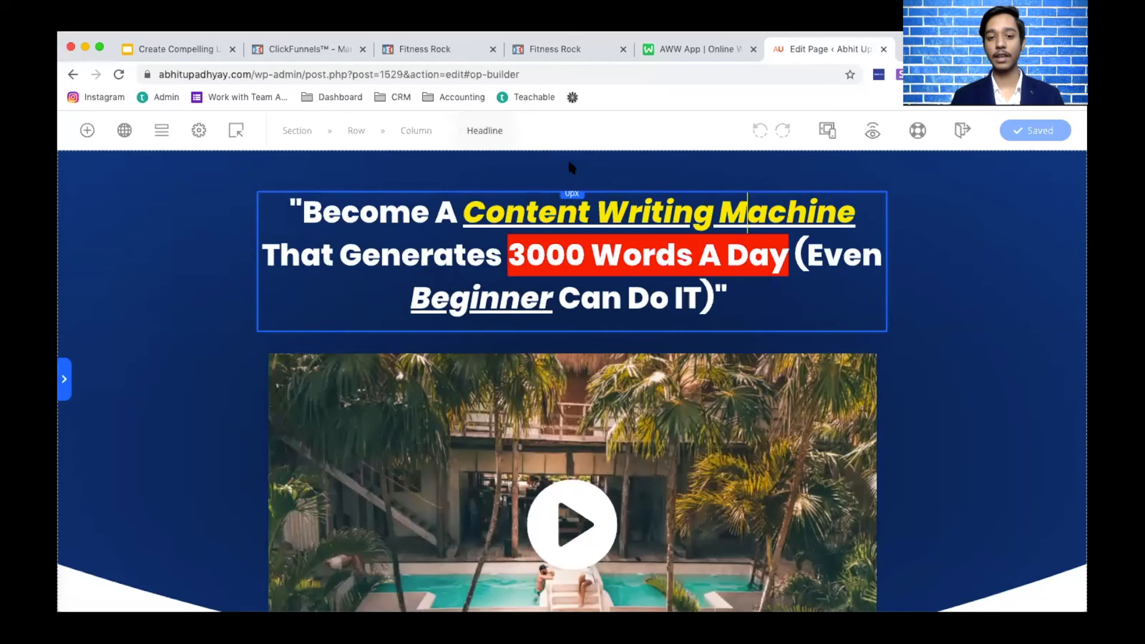
drag(570, 156, 570, 153)
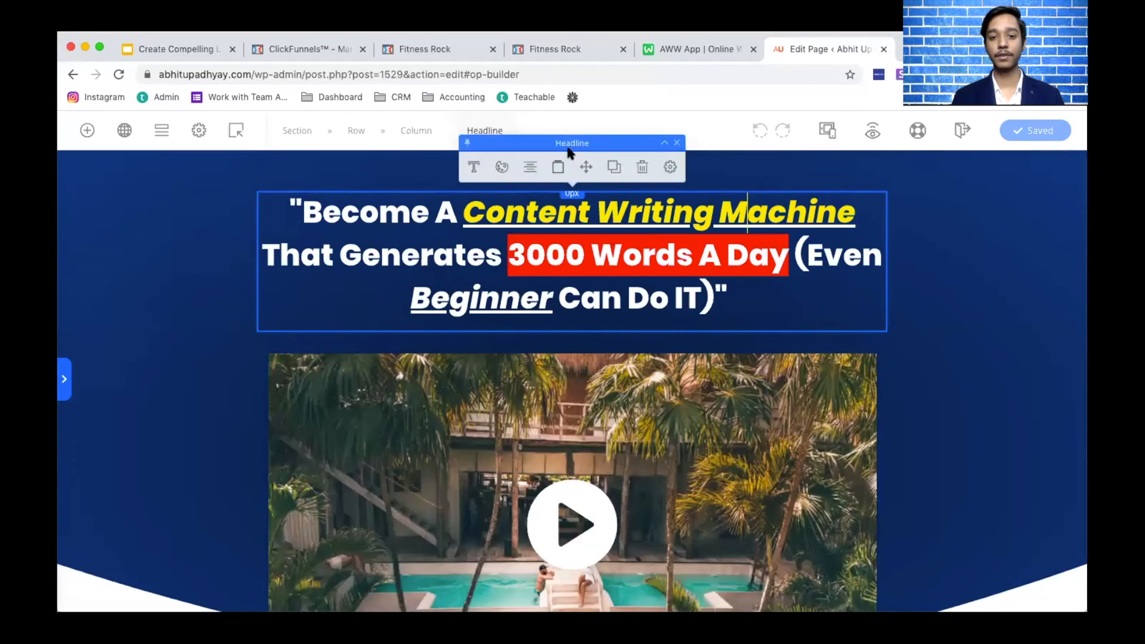
click(669, 170)
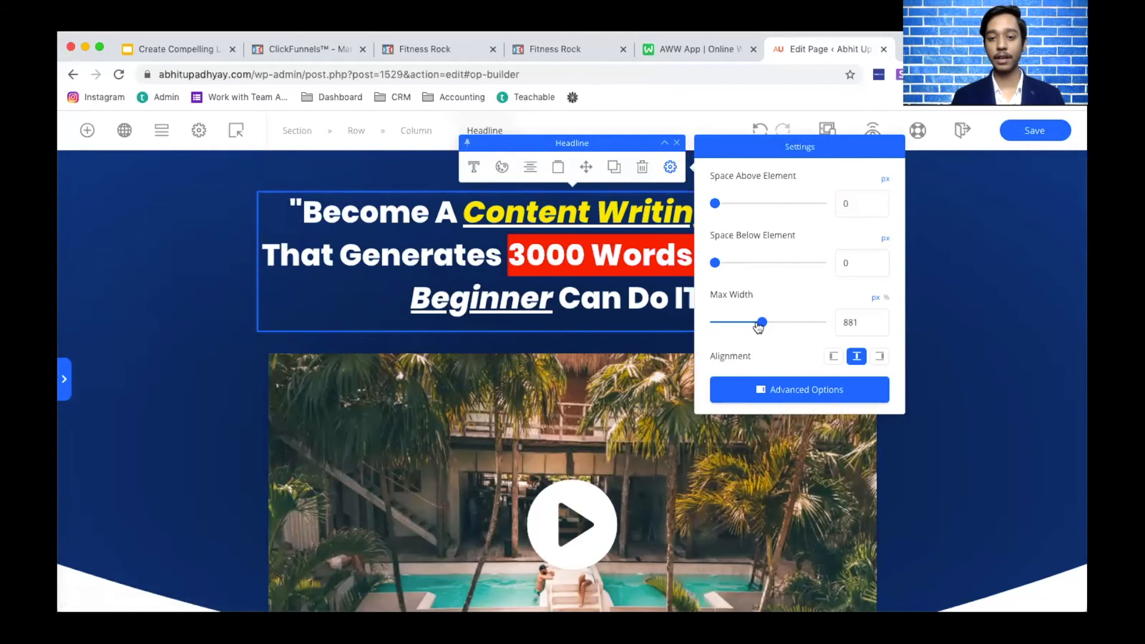
drag(755, 326, 809, 324)
click(195, 333)
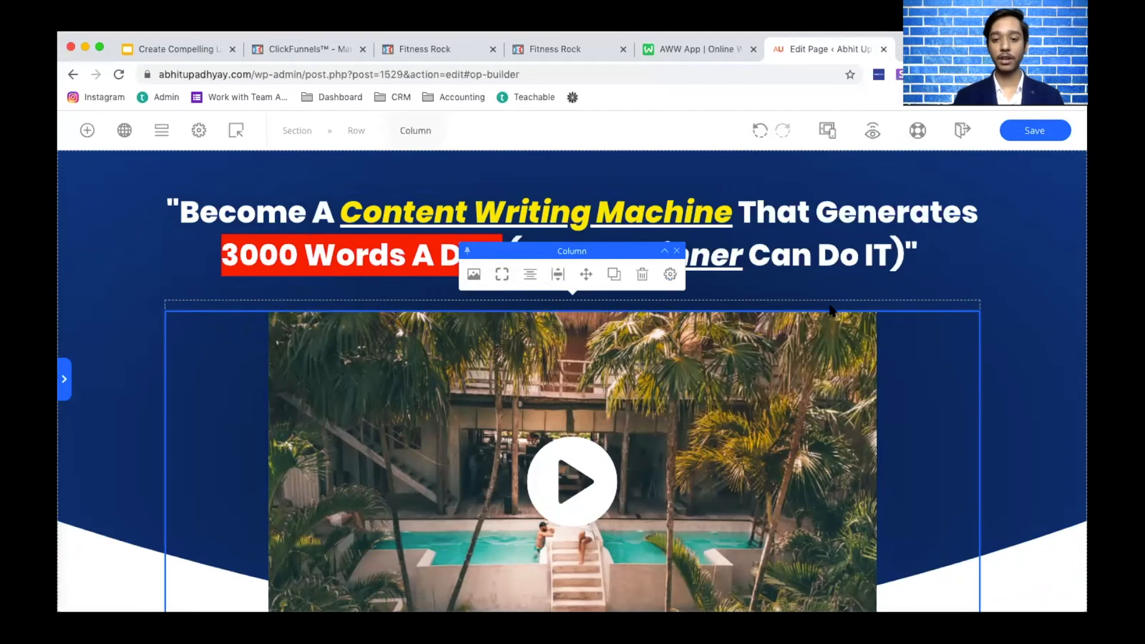
- Inspect the "Check out the case study" button, press logos and "What You Will Learn" section in the page editor
scroll(799, 444, down, 3)
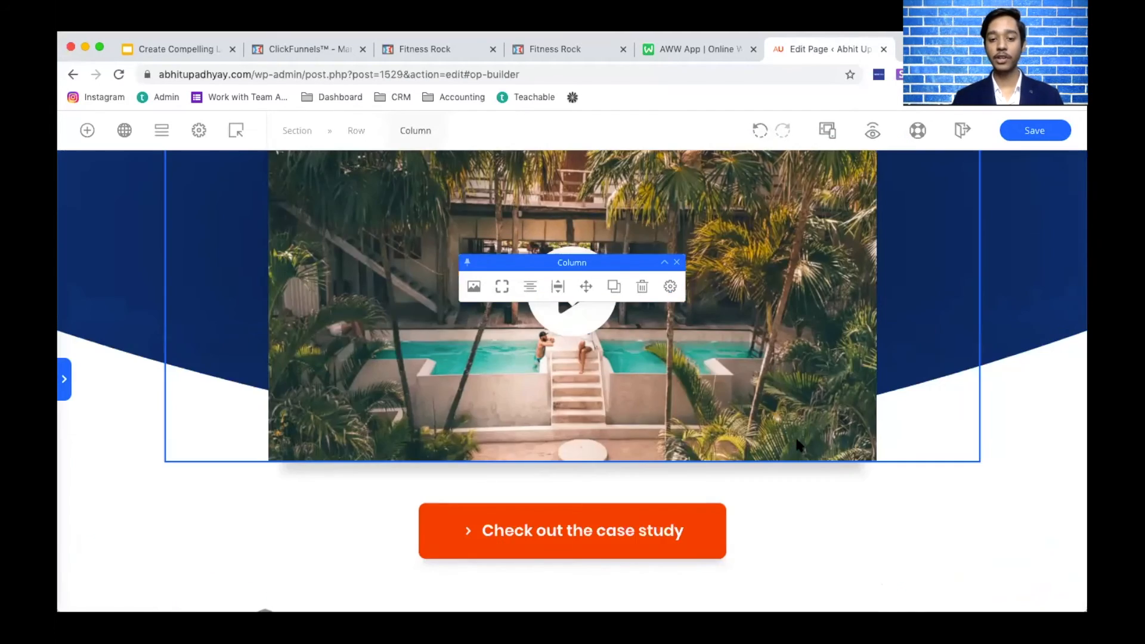
click(625, 521)
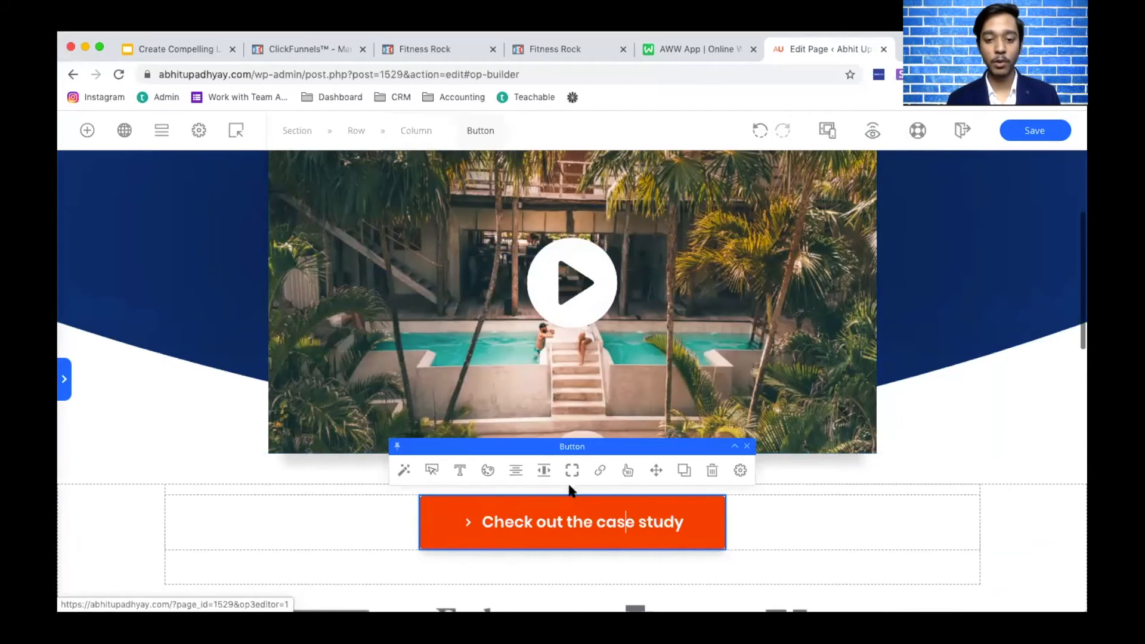
click(912, 415)
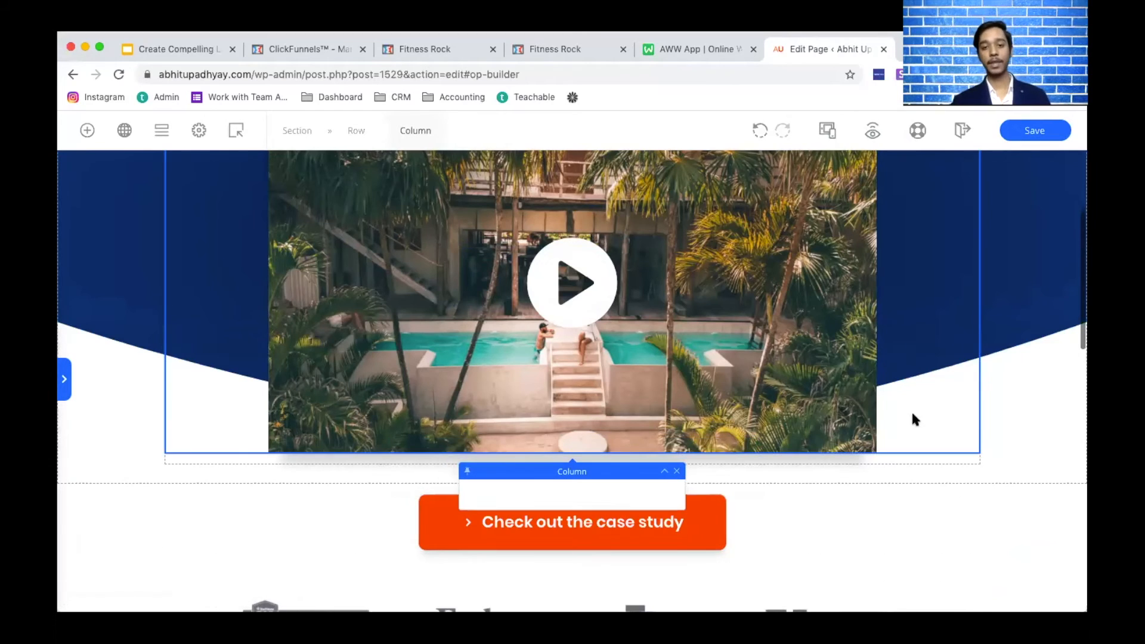
scroll(912, 413, up, 3)
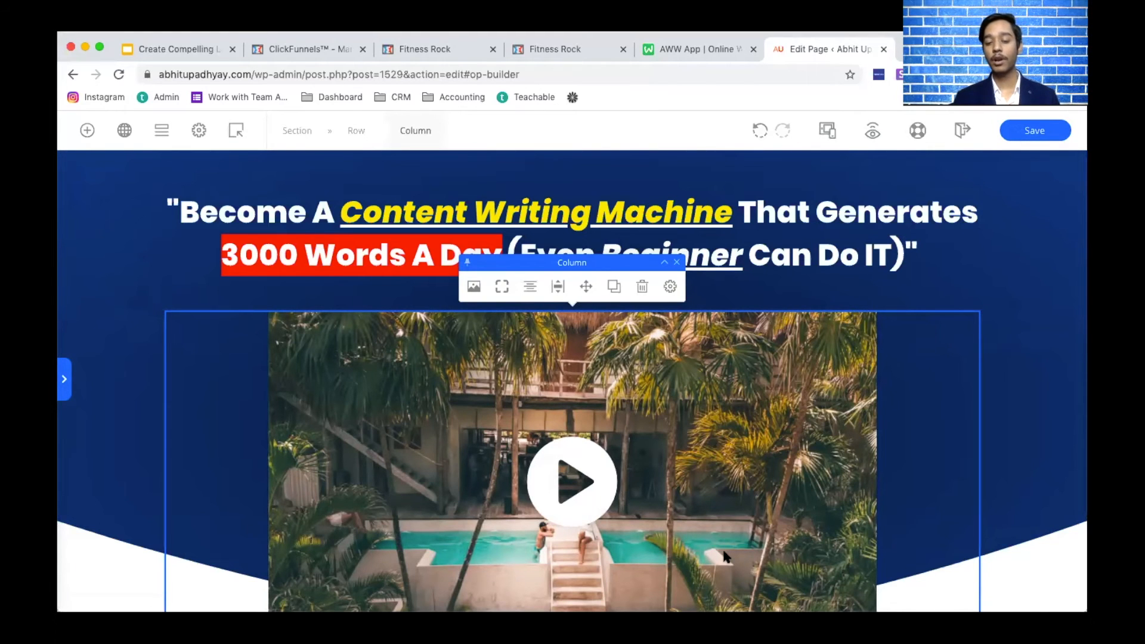
scroll(785, 247, down, 10)
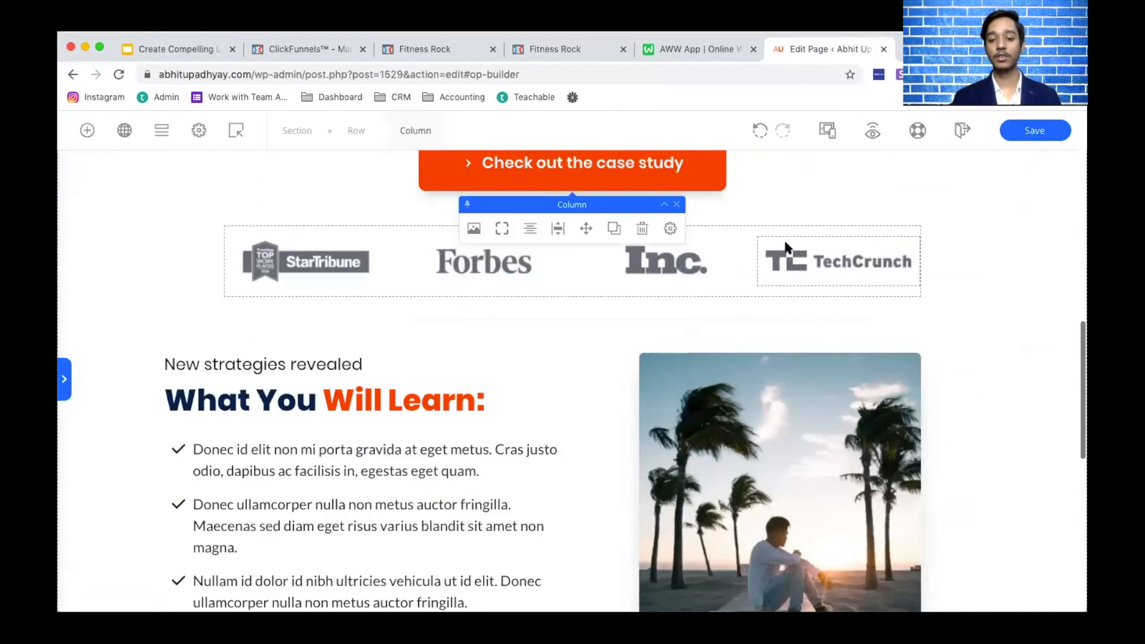
scroll(786, 247, up, 10)
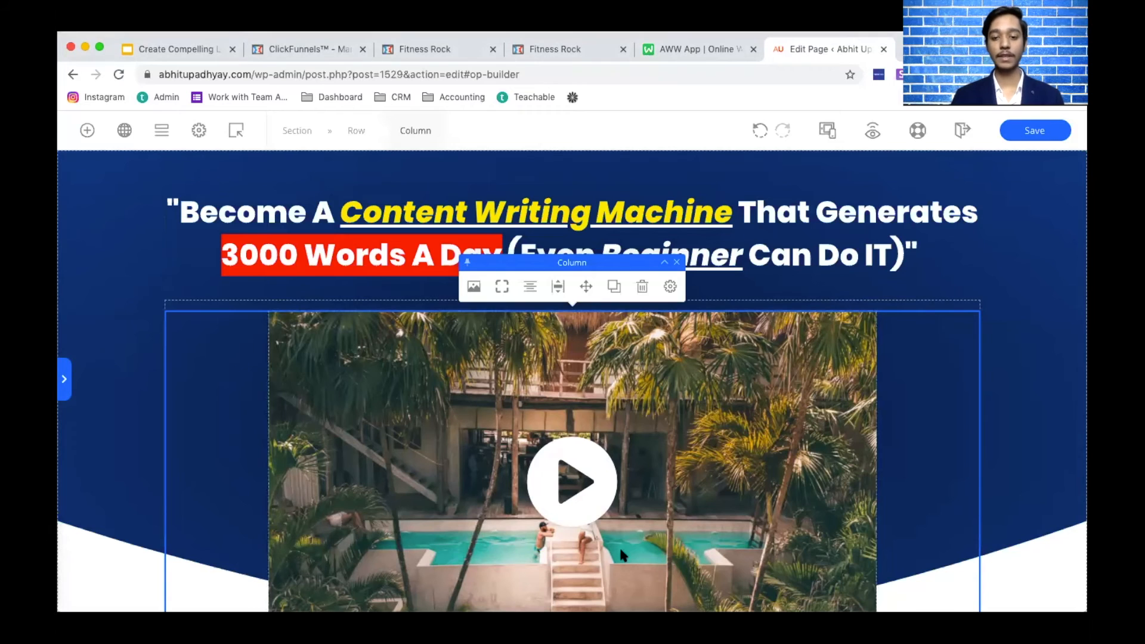
- View the sales page preview again, return to the OptimizePress editor and inspect the headline section, closing its element toolbar
click(900, 50)
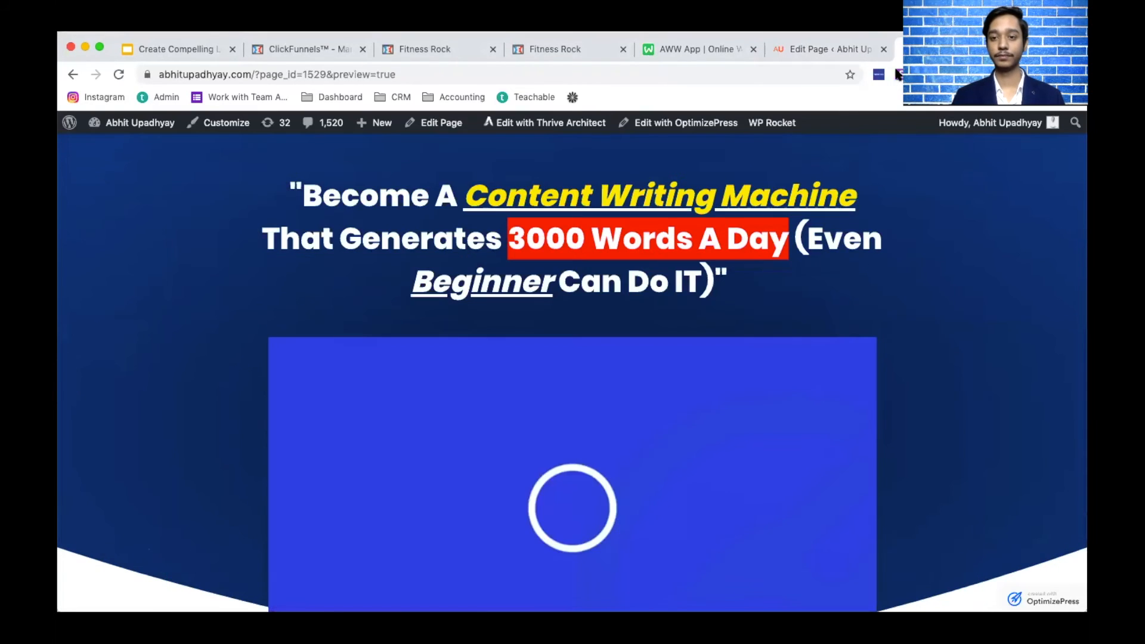
scroll(693, 391, down, 15)
scroll(695, 399, up, 15)
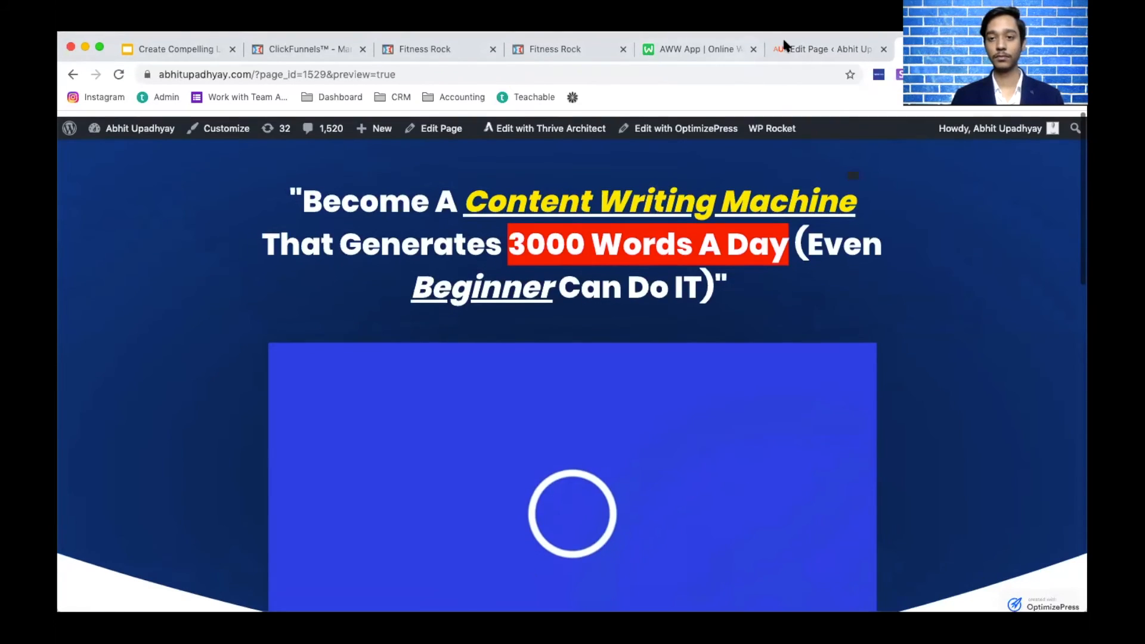
click(785, 47)
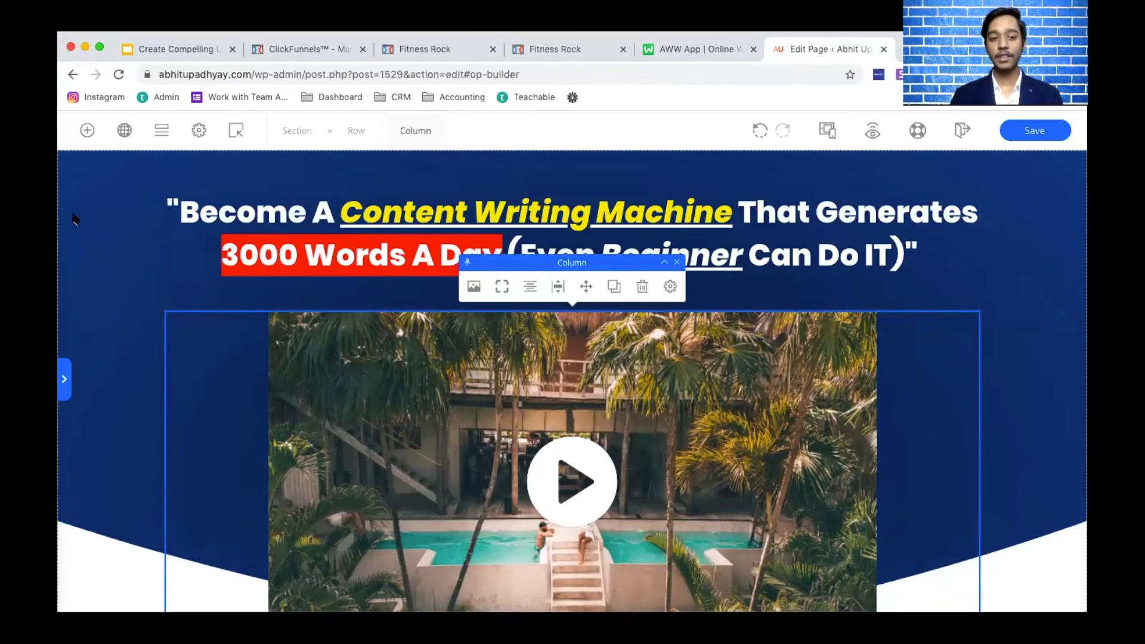
click(792, 172)
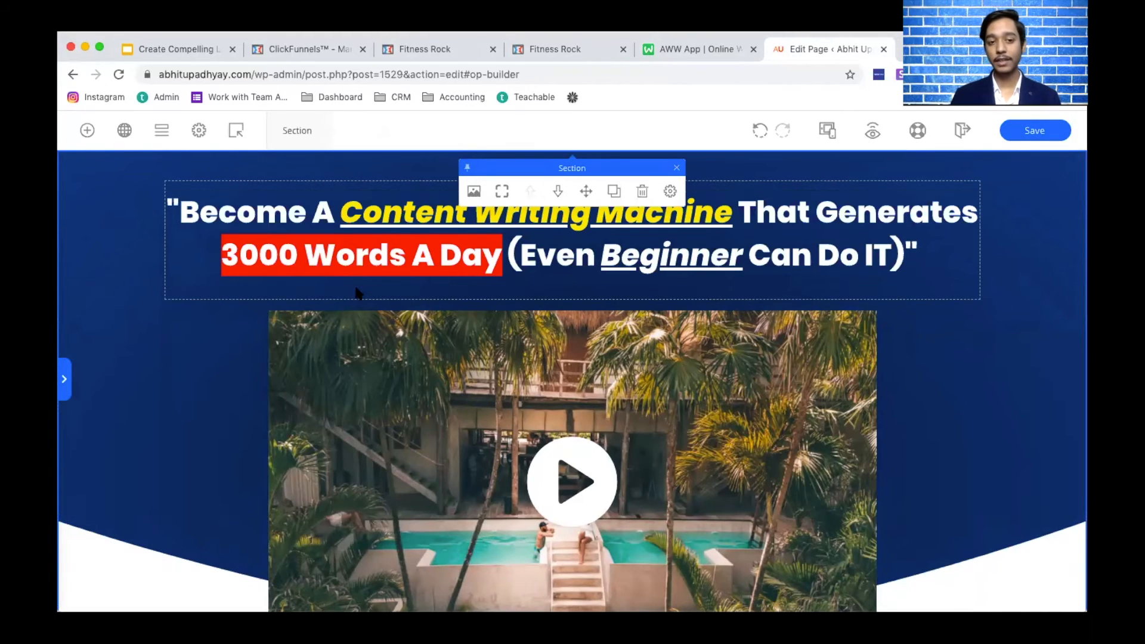
click(676, 167)
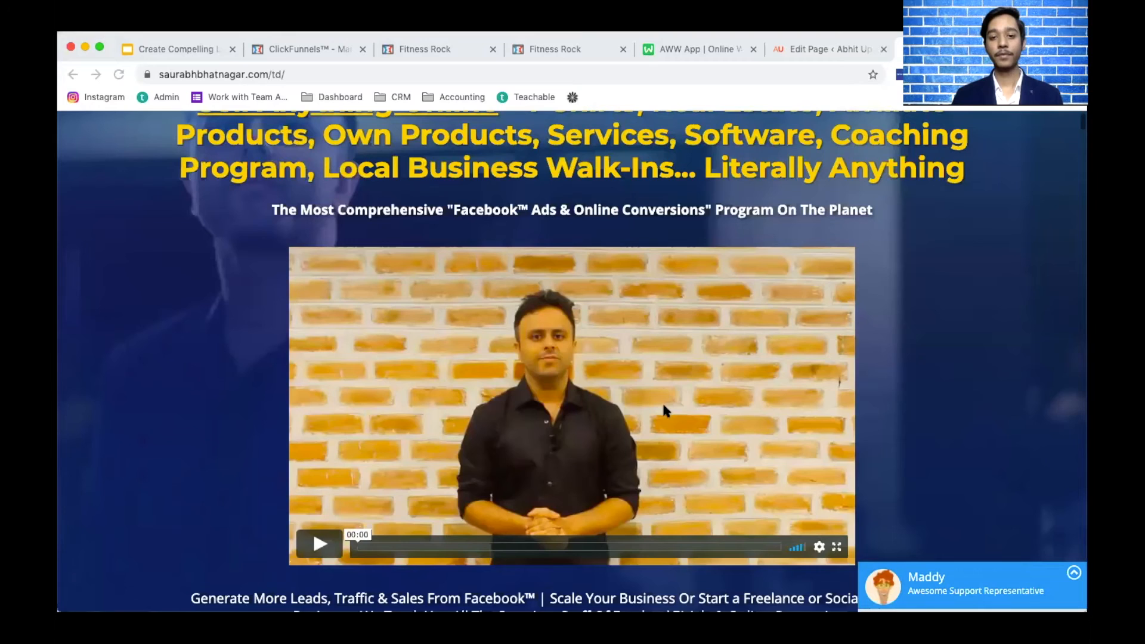
- Examine the Timeline Domination sales page's title, "Sell Anything Online" headline and the subheadline above its video
scroll(557, 157, up, 2)
triple_click(554, 156)
triple_click(554, 156)
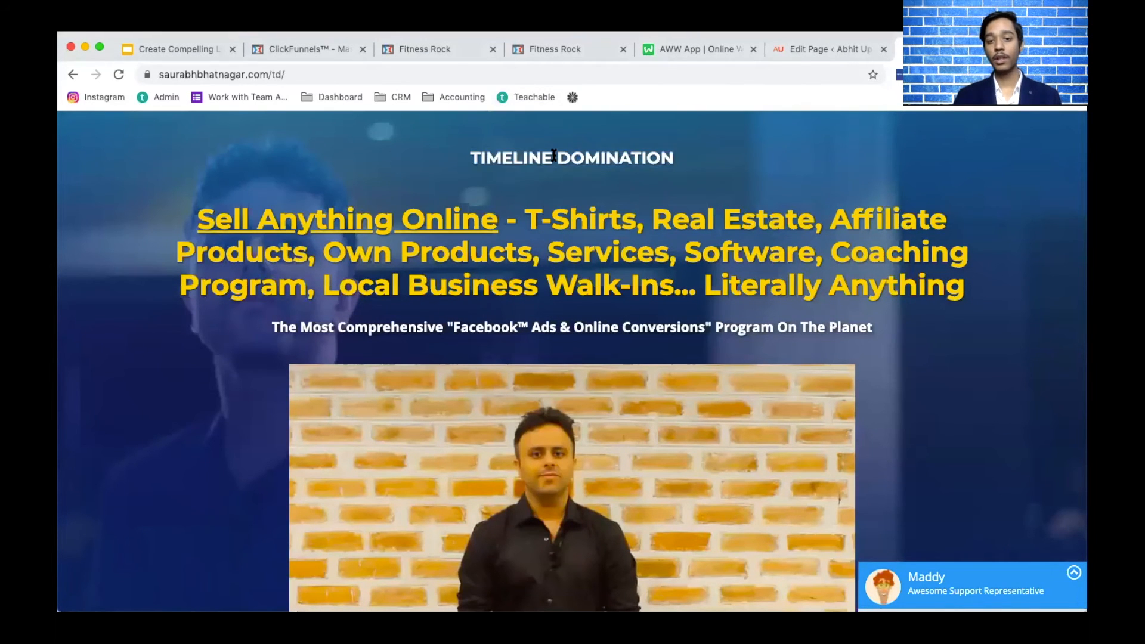
click(552, 166)
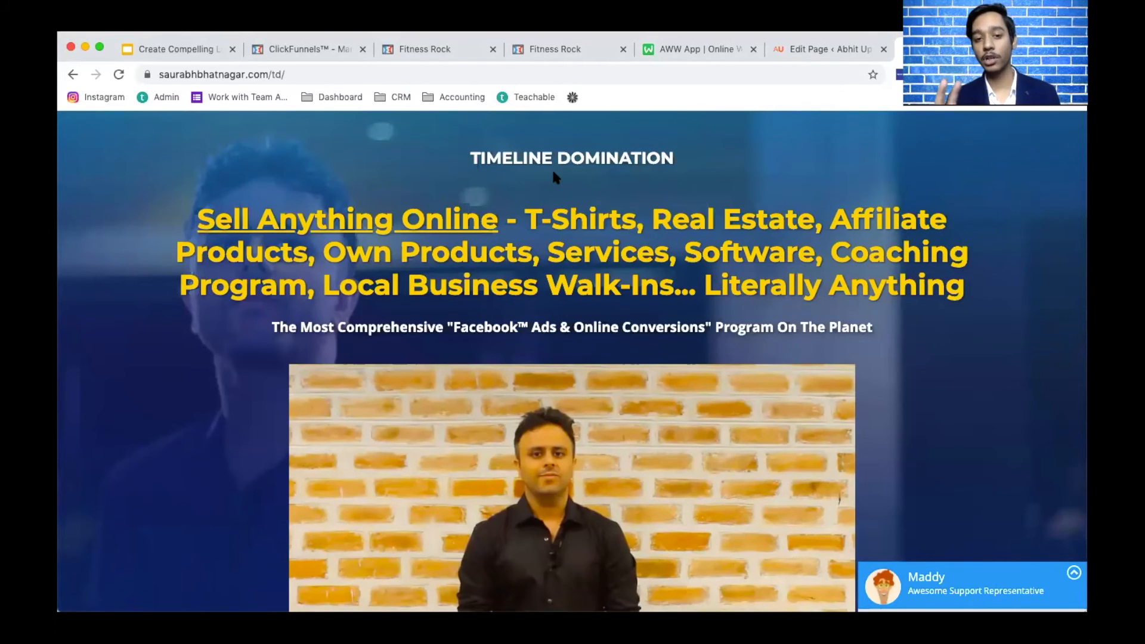
double_click(511, 164)
click(493, 247)
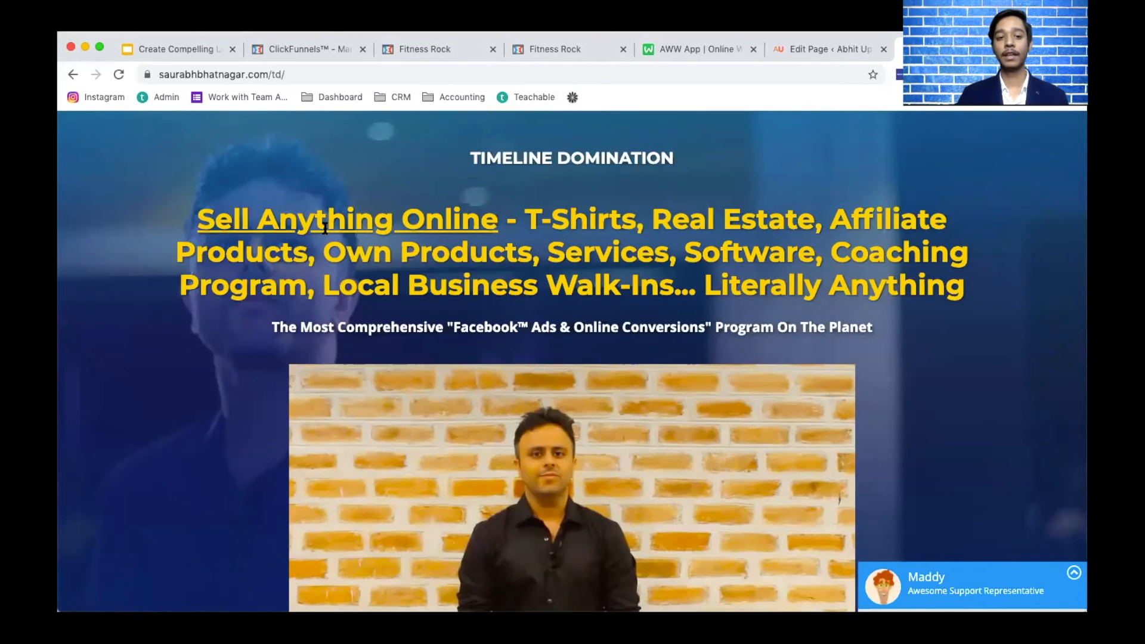
double_click(332, 225)
click(506, 194)
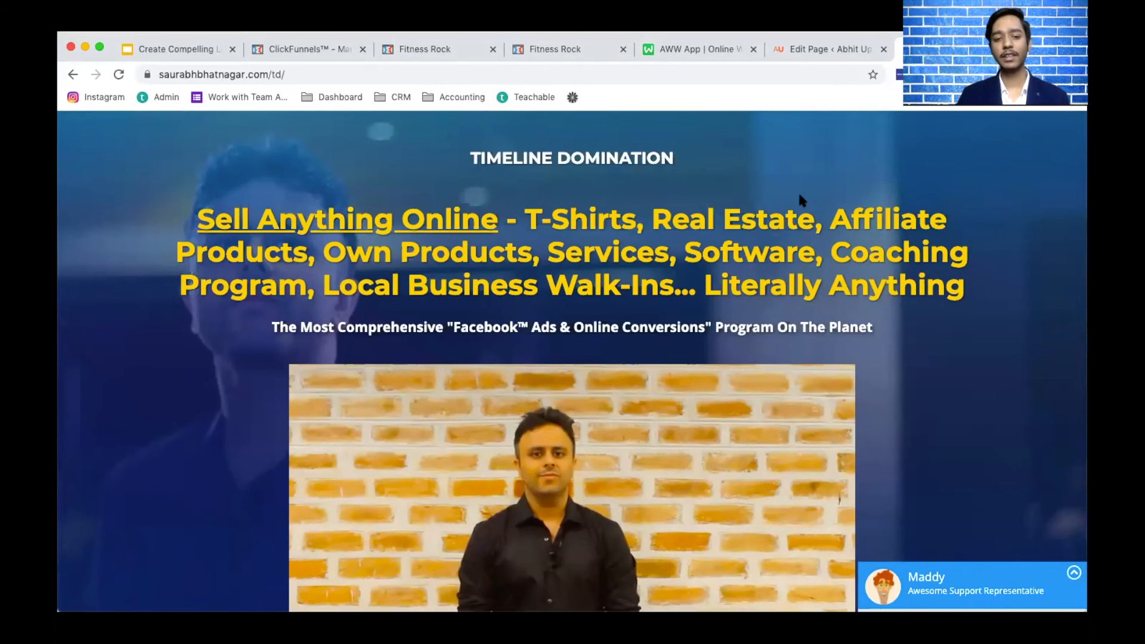
triple_click(485, 334)
click(570, 309)
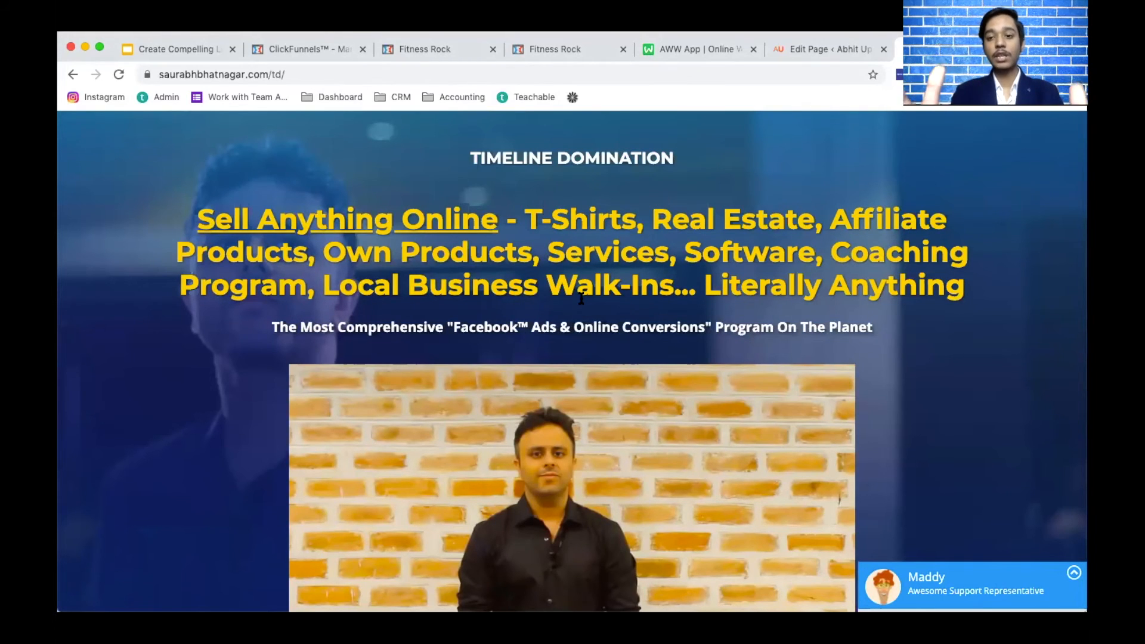
- Compare the headline and video layout in the OptimizePress editor with the Timeline Domination sales page
click(809, 54)
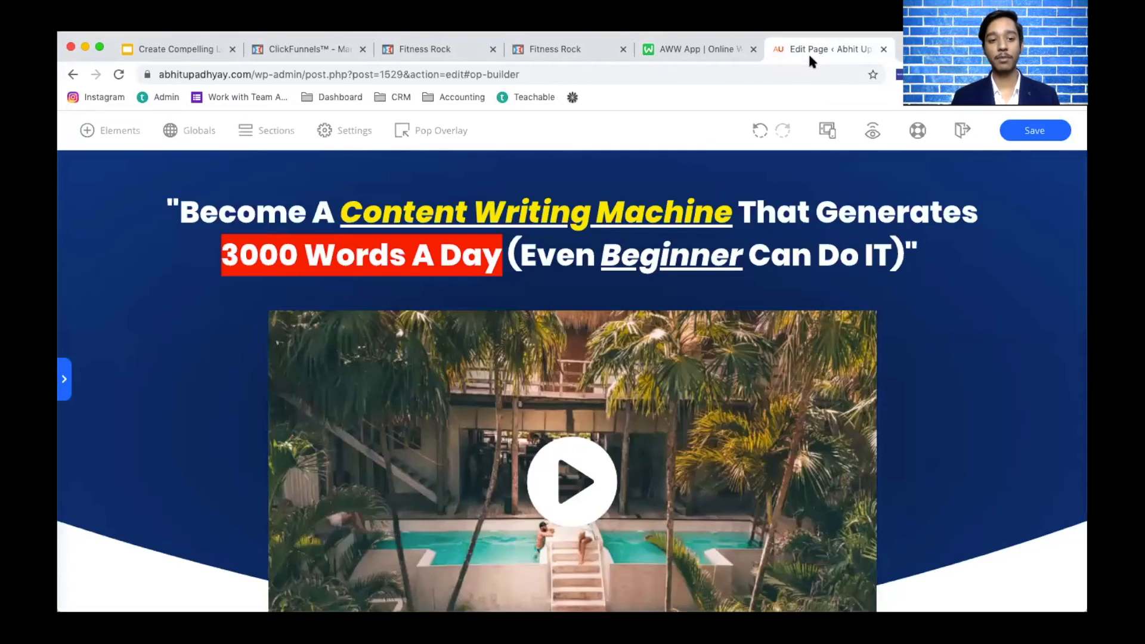
click(954, 48)
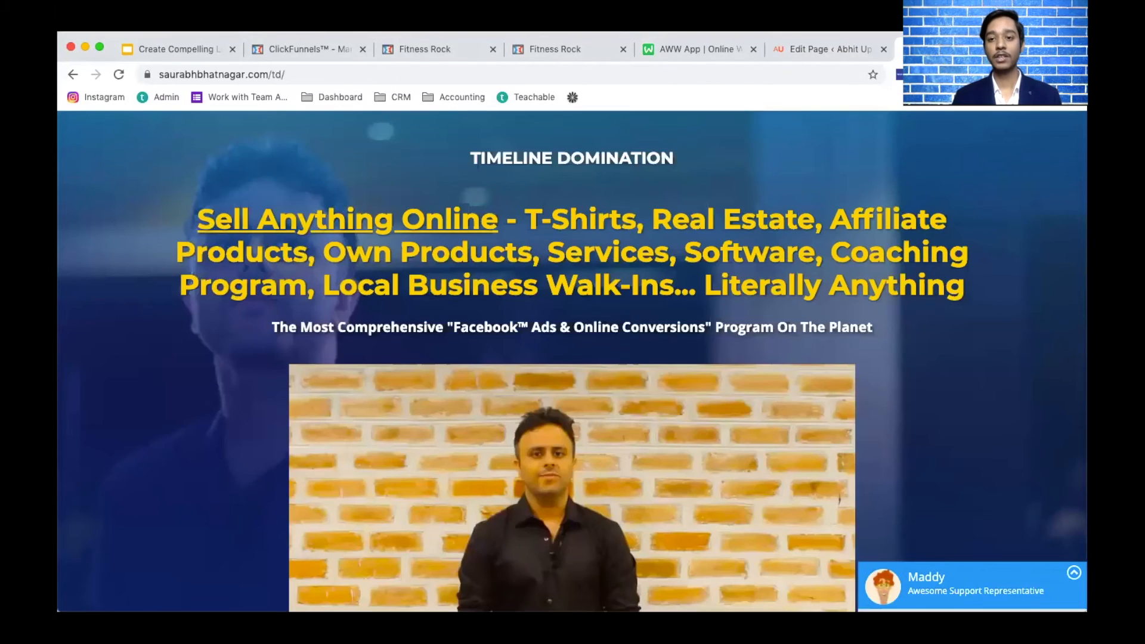
click(842, 43)
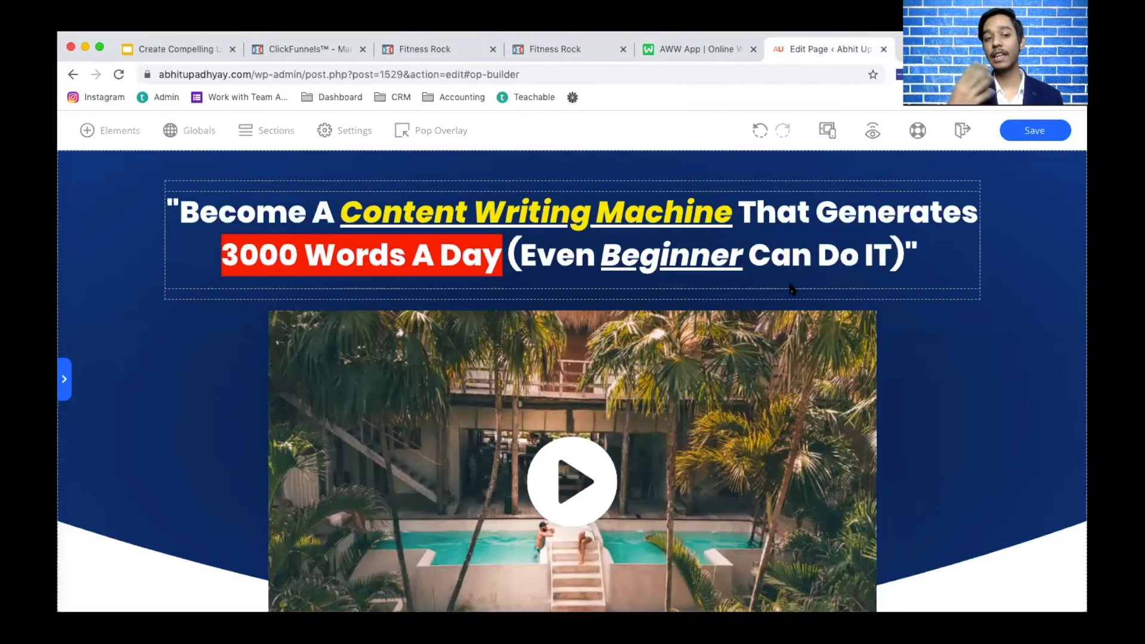
click(945, 49)
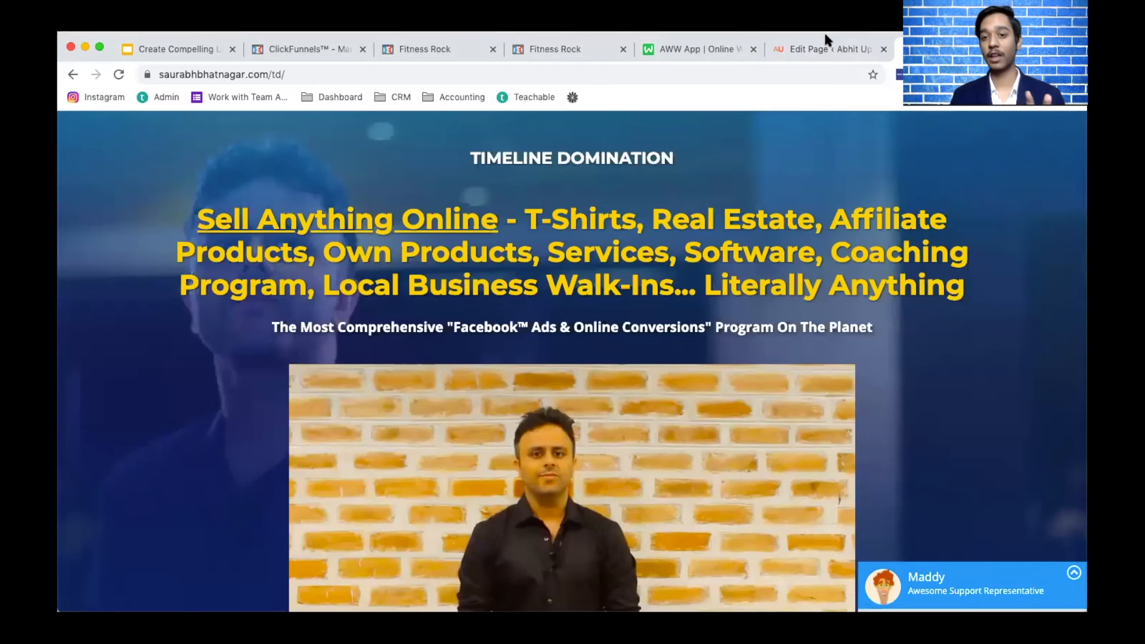
click(827, 50)
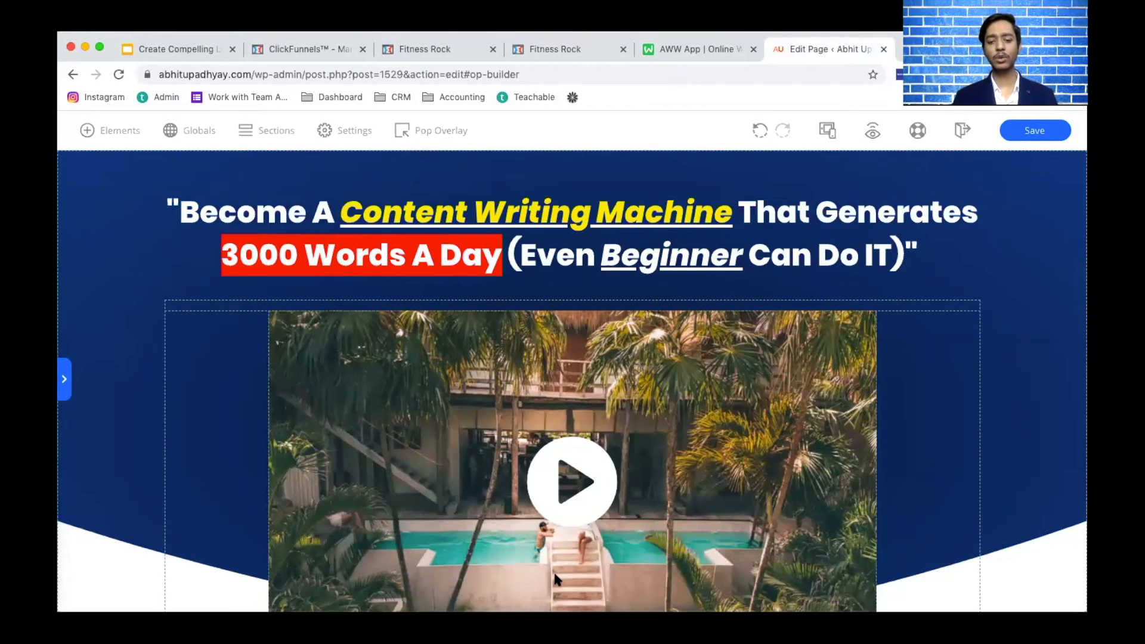
click(715, 53)
click(828, 52)
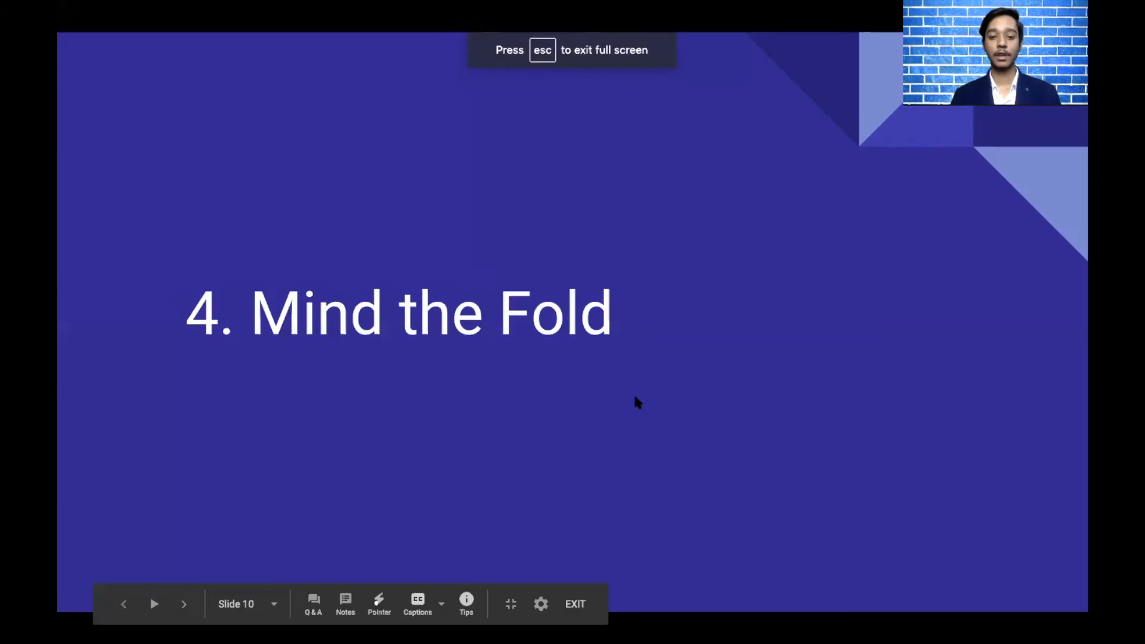
- Advance past the "Mind the Fold" slide and examine the headline, video, case study button and press logos in the page editor
key(Right)
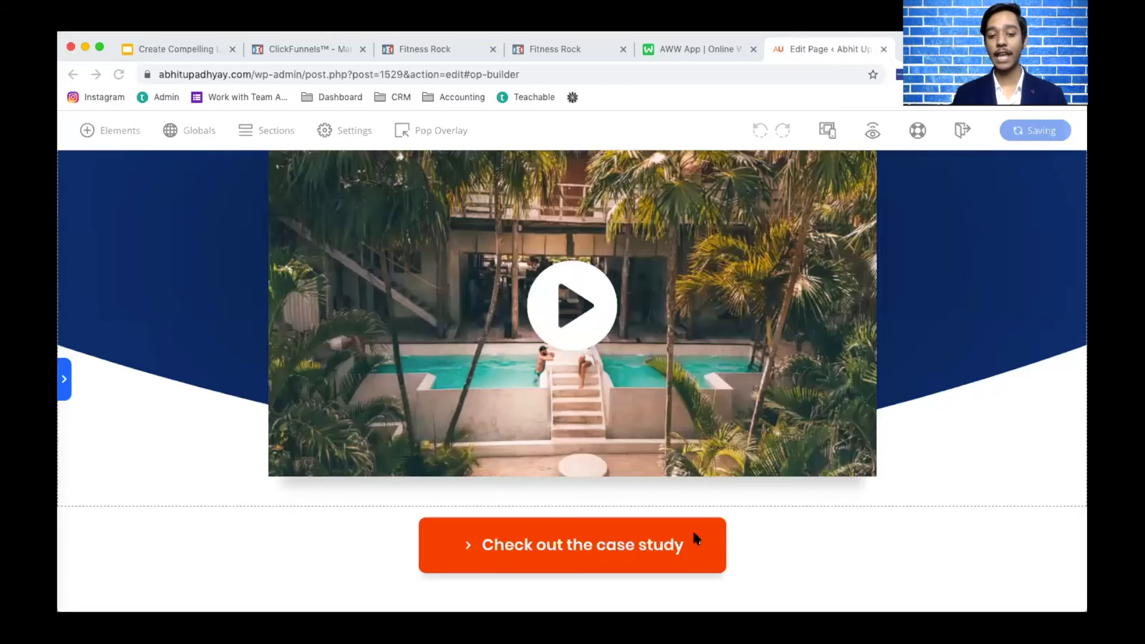
scroll(697, 501, down, 4)
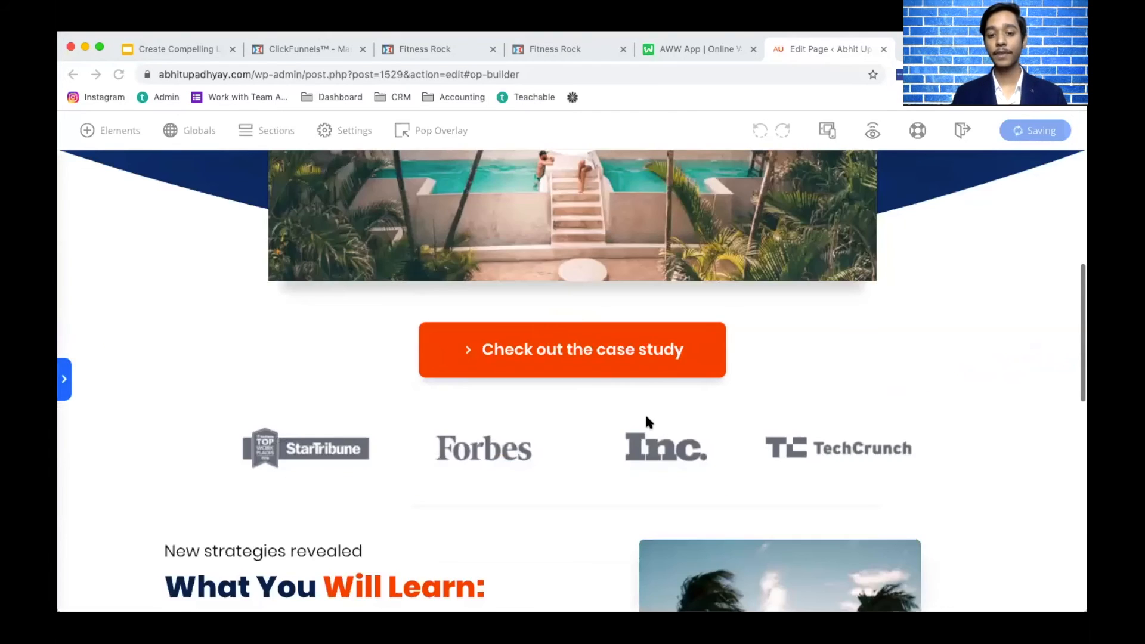
scroll(649, 421, up, 1)
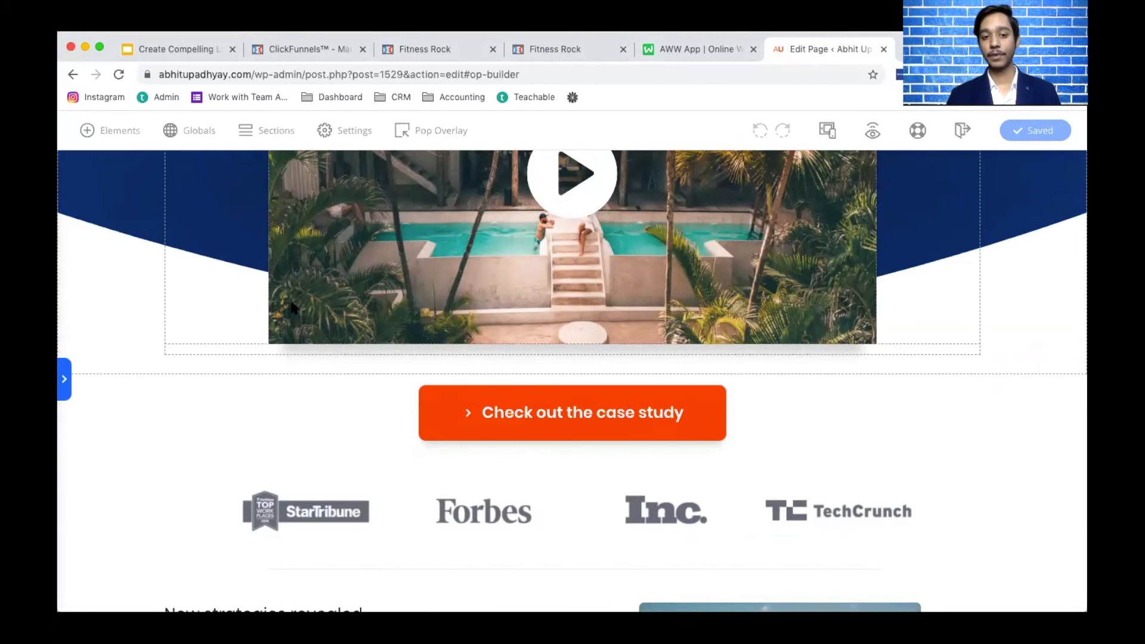
scroll(294, 308, up, 5)
scroll(420, 380, down, 4)
scroll(420, 379, down, 4)
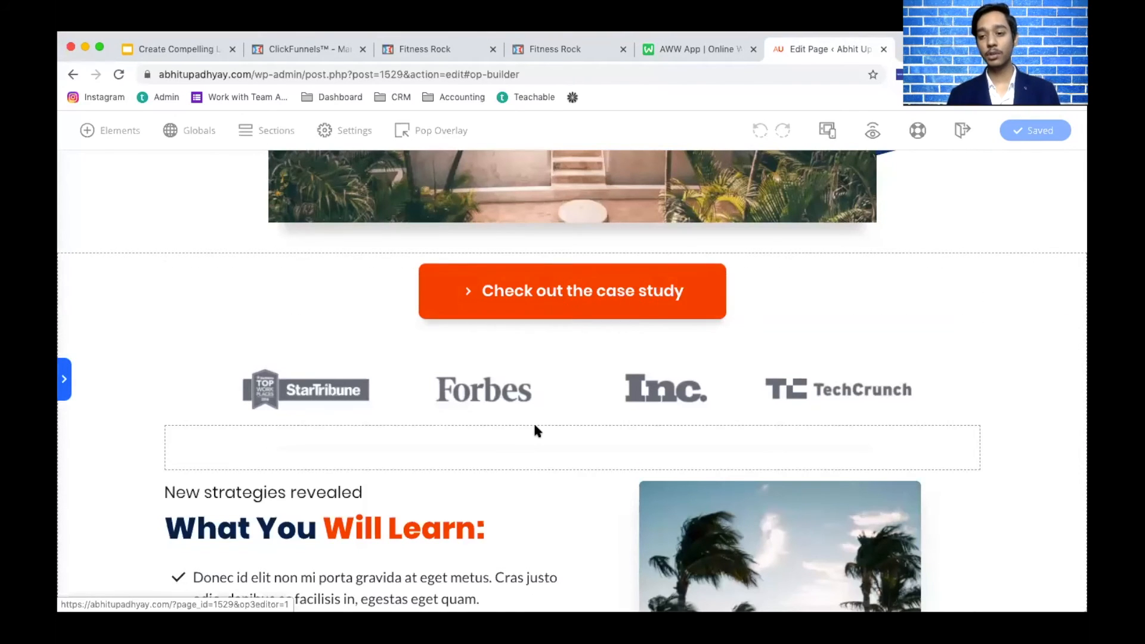
scroll(534, 425, up, 1)
click(541, 330)
click(544, 328)
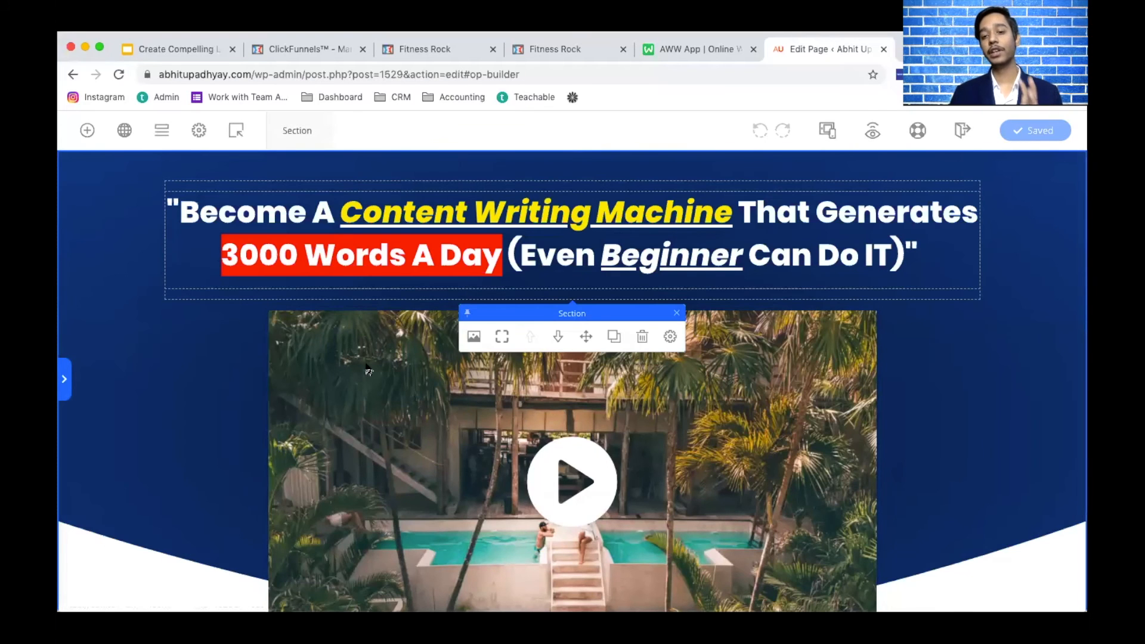
- Replace the text of the orange button below the video with "Save your Seat for the Masterclass"
scroll(203, 424, down, 5)
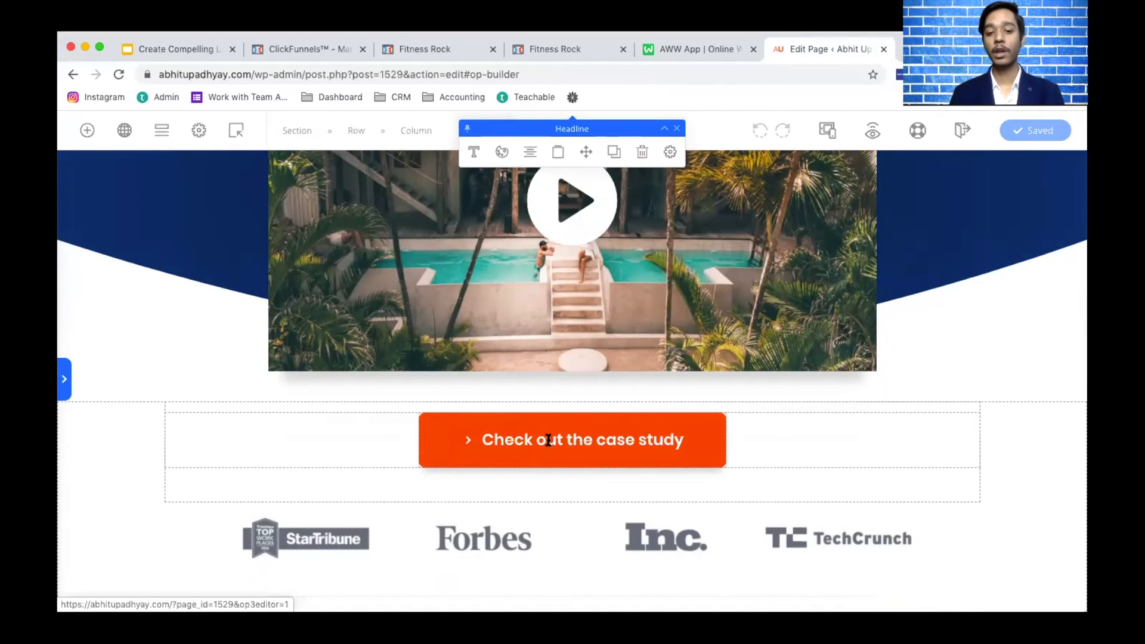
double_click(548, 440)
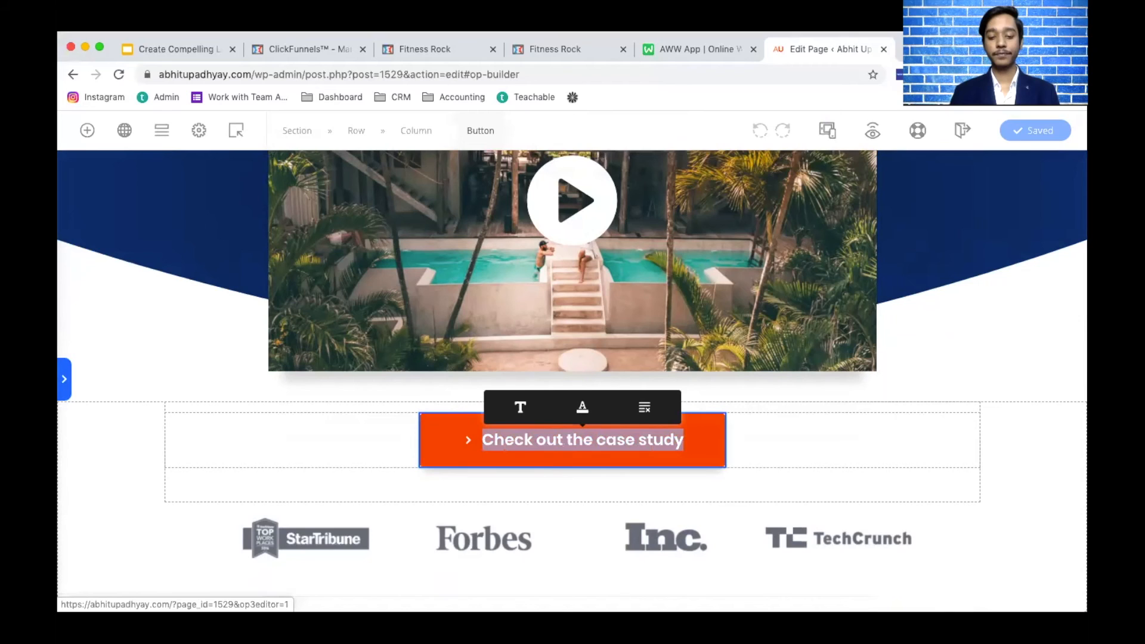
text(Save your )
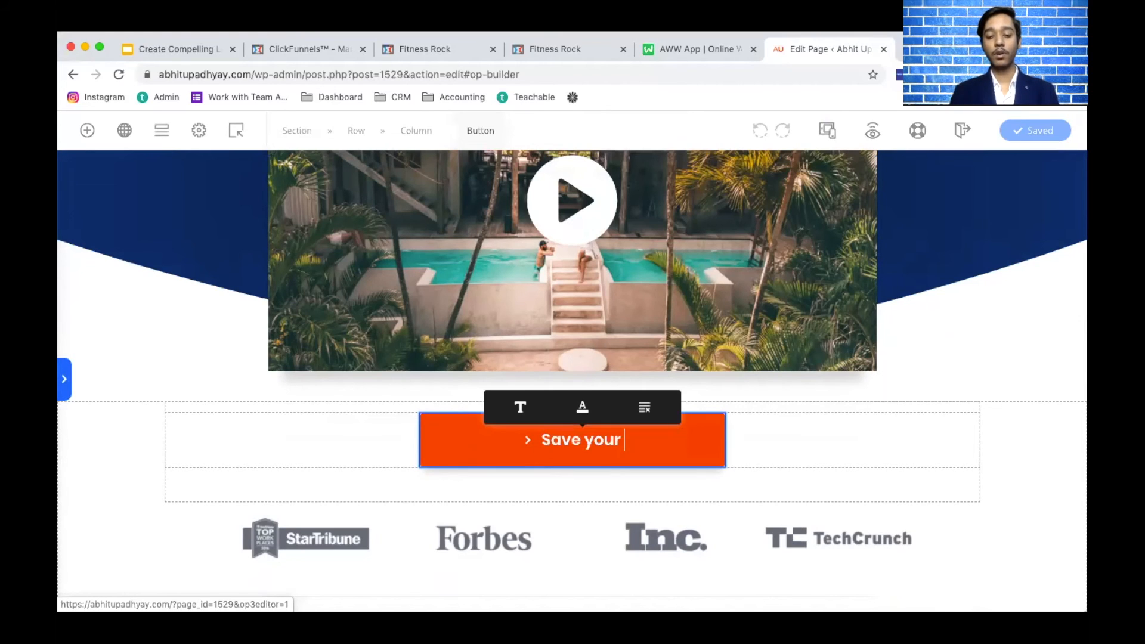
text(Seat)
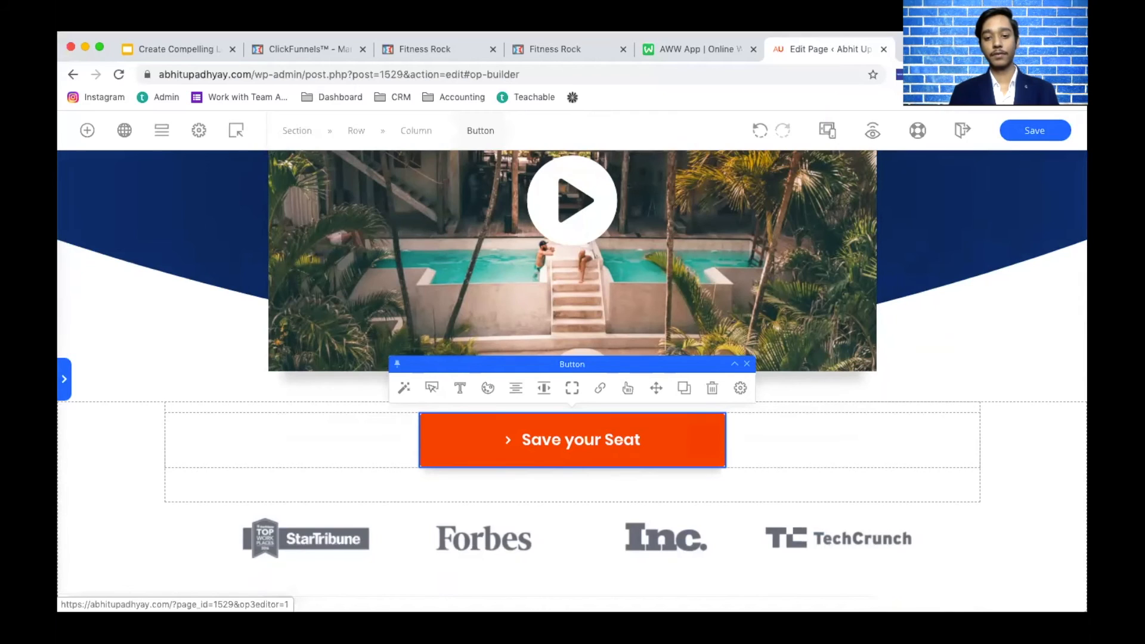
text( for)
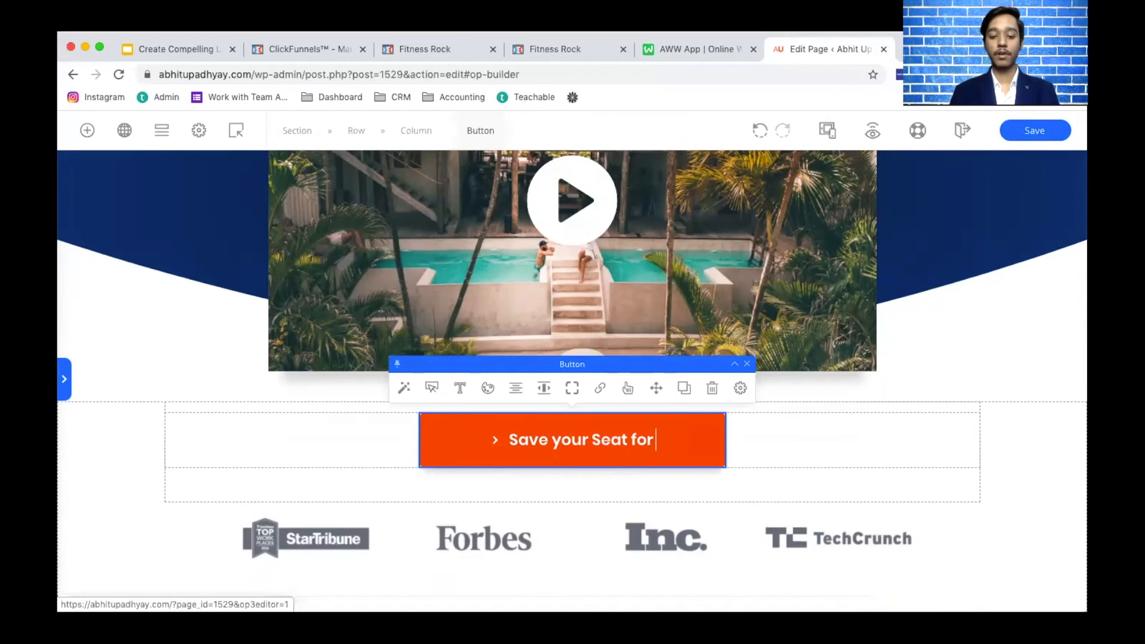
text( the MAsterc)
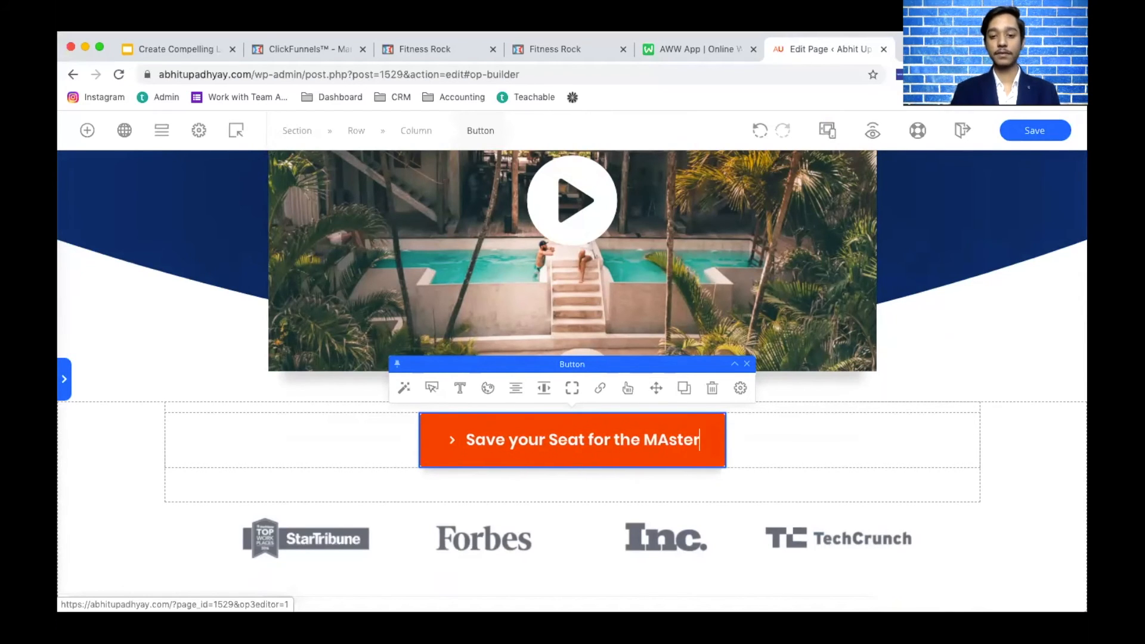
key(BackSpace)
key(BackSpace)
key(BackSpace)
key(BackSpace)
key(BackSpace)
key(BackSpace)
text(ast)
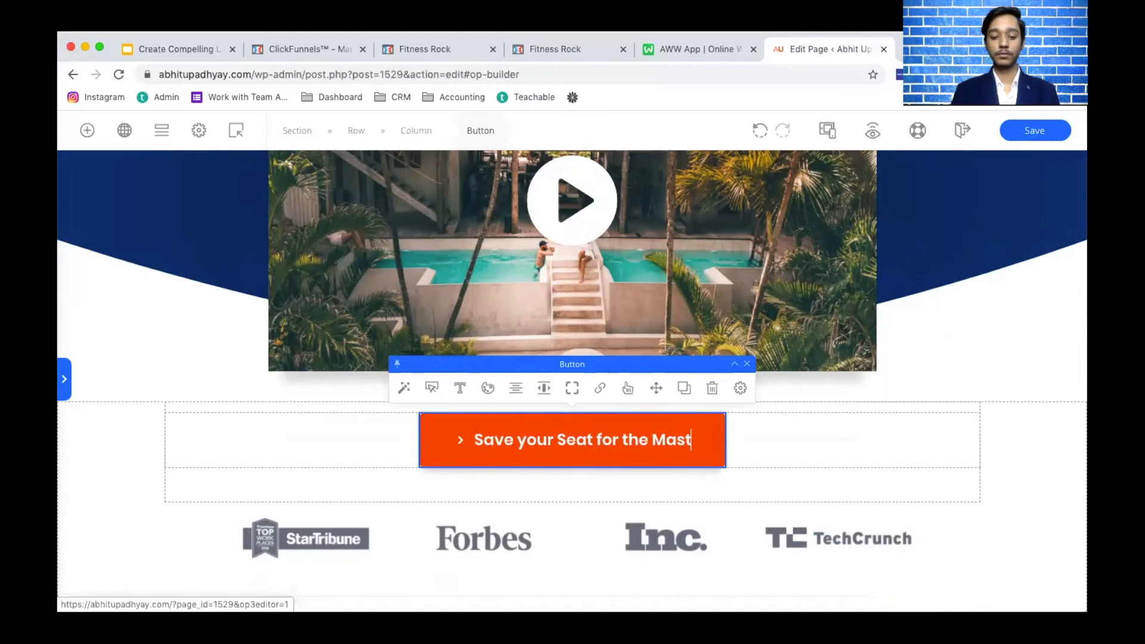
text(erclass)
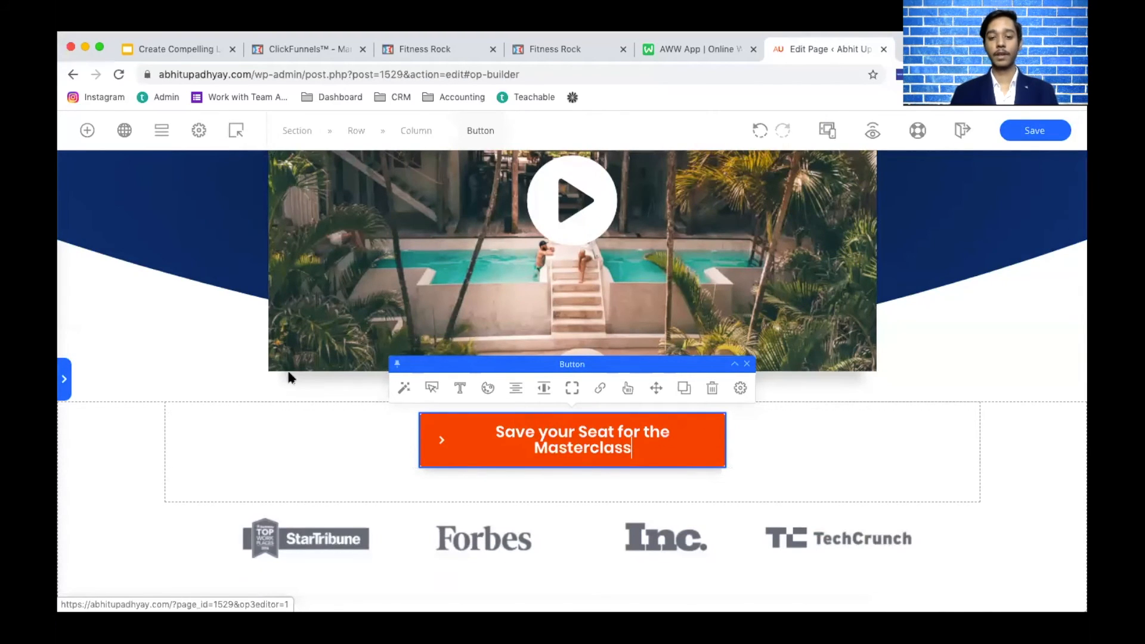
click(809, 494)
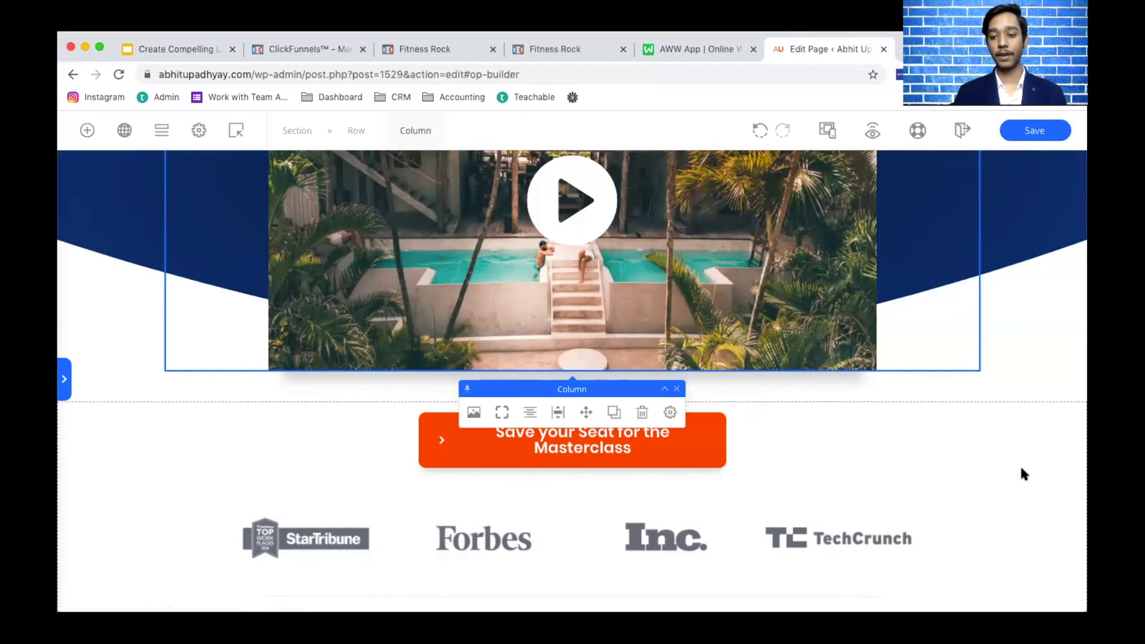
click(760, 440)
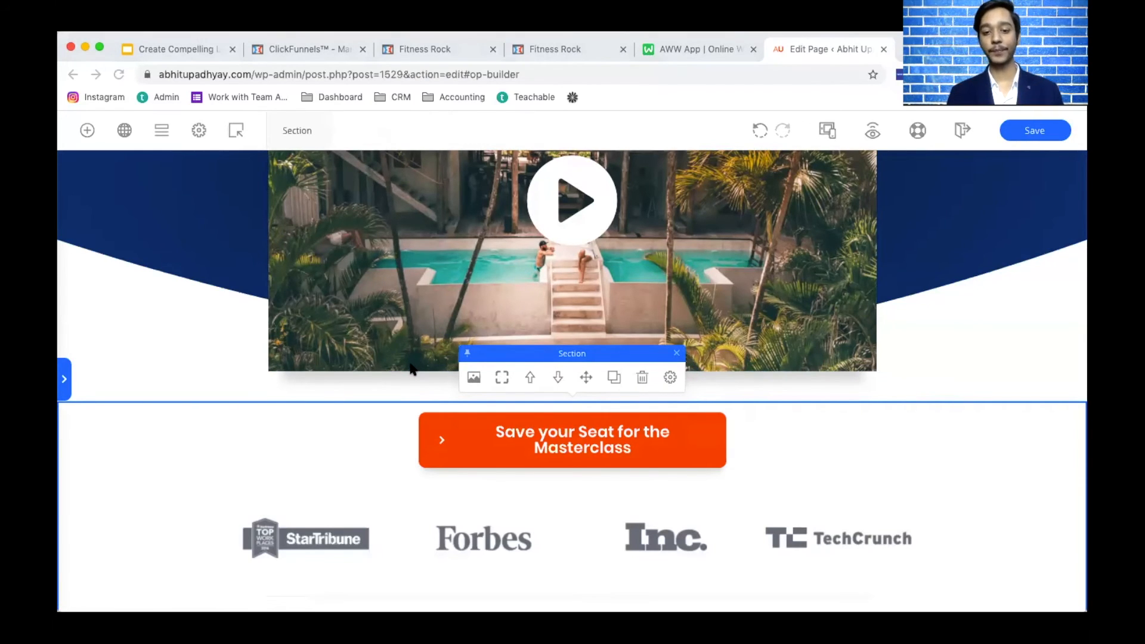
click(678, 353)
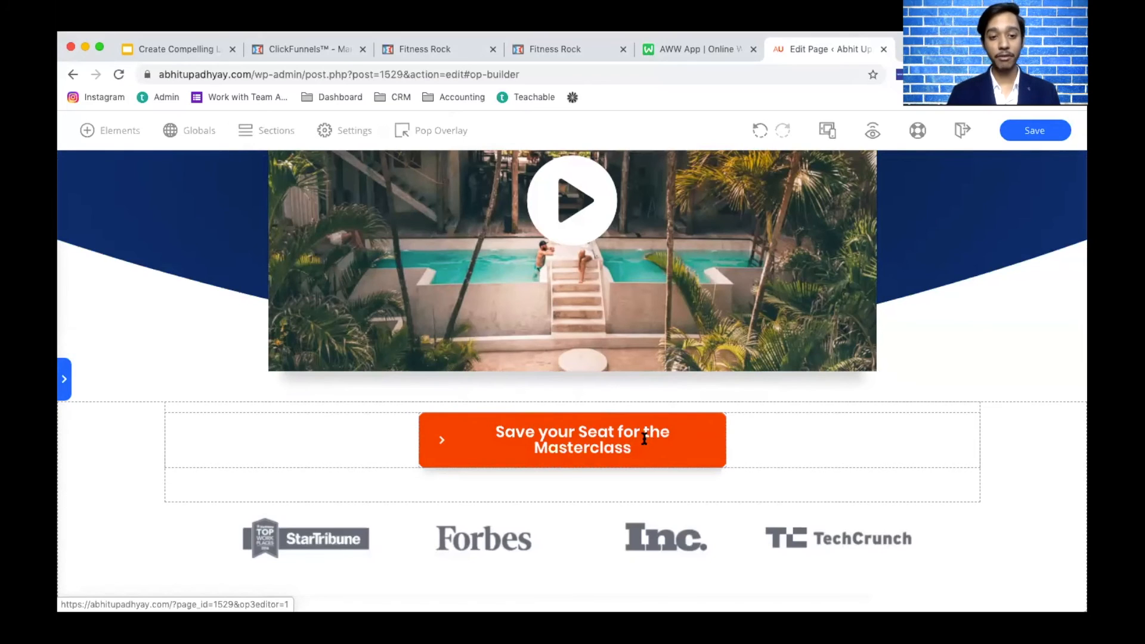
- Review the orange button's section against the headline and video section above it, closing the section toolbar
click(989, 403)
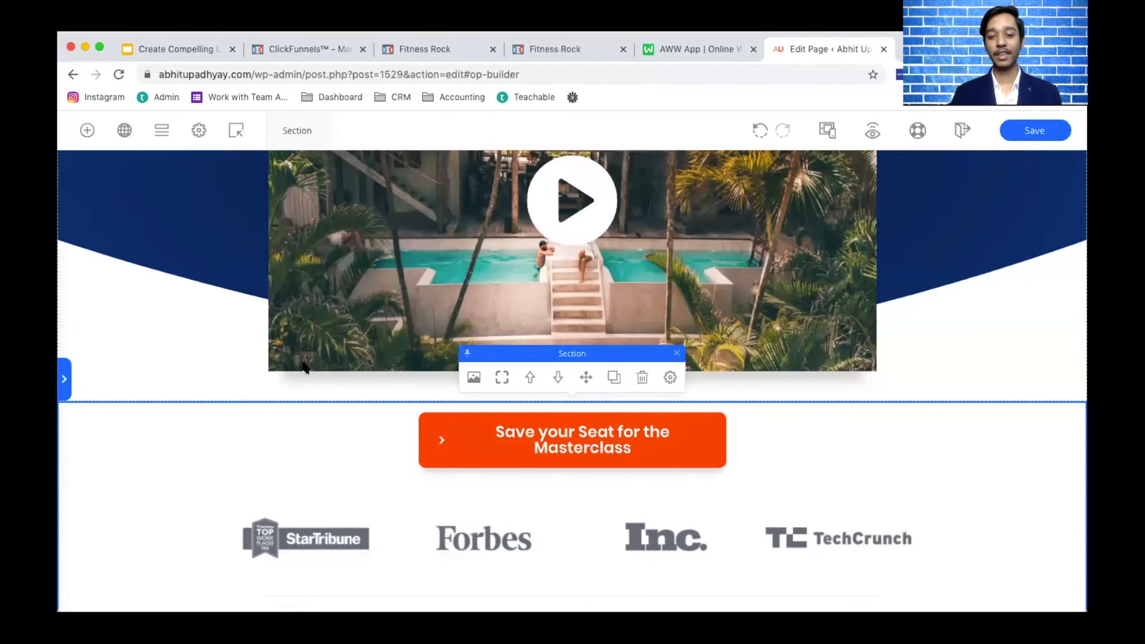
scroll(303, 368, up, 5)
scroll(303, 367, down, 5)
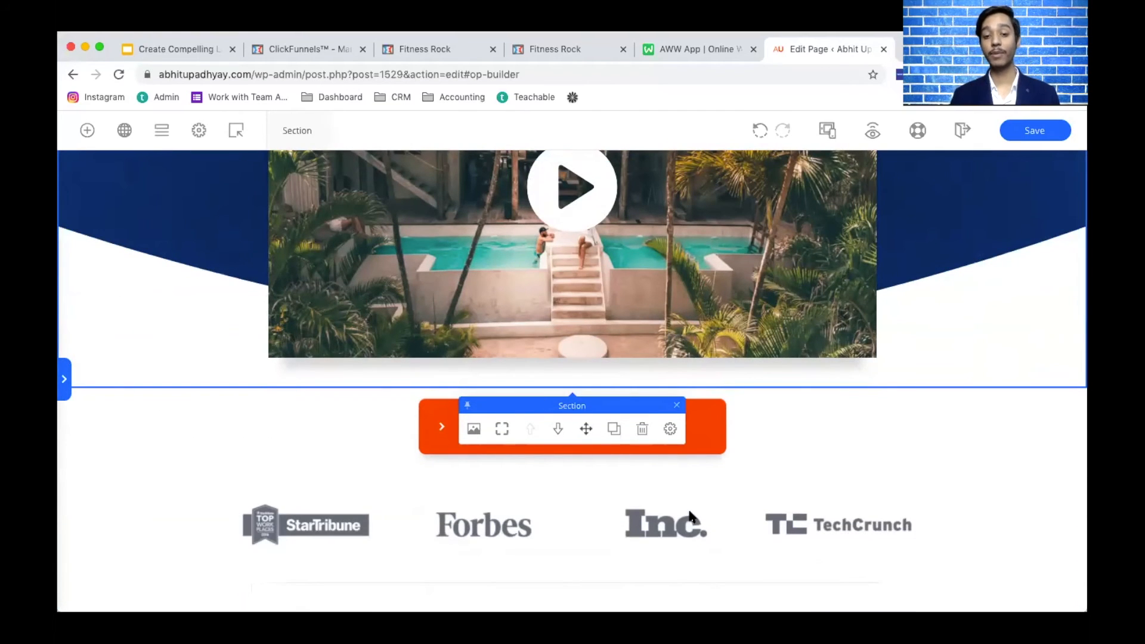
click(672, 406)
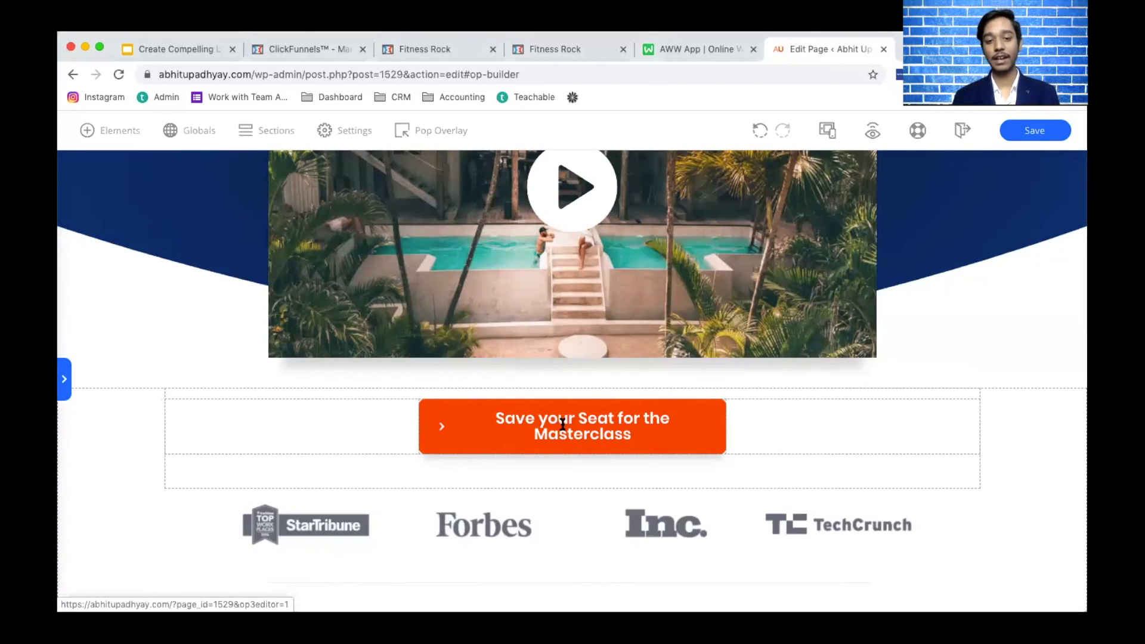
- Change the text of the orange button below the video to "Reserve your Seat"
click(581, 426)
triple_click(582, 426)
text(Reserve your Seat)
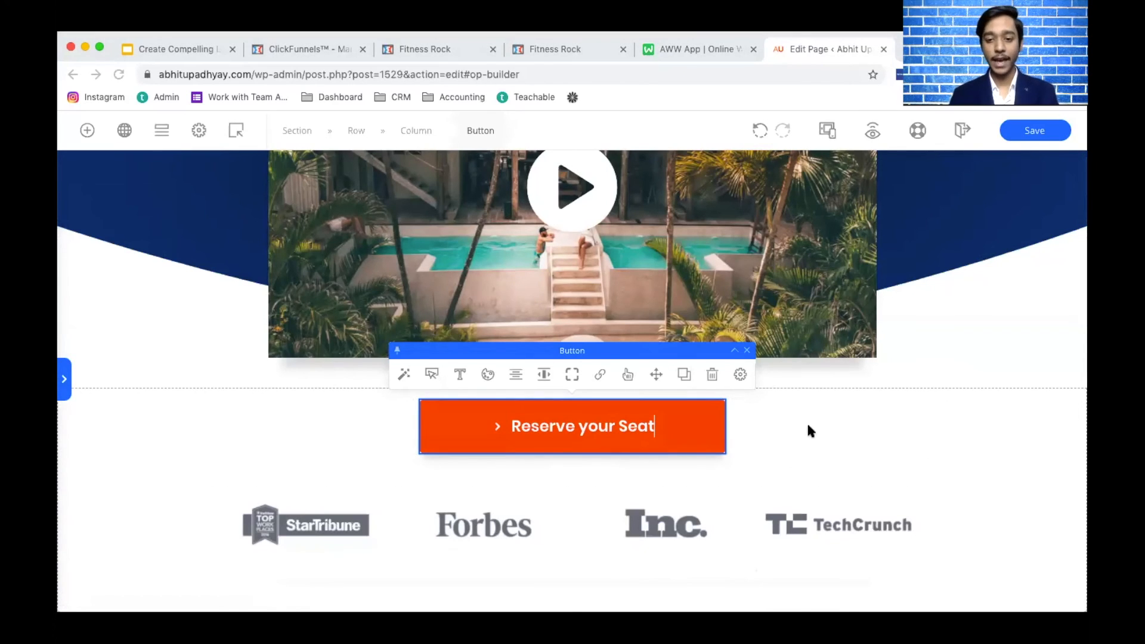
click(421, 353)
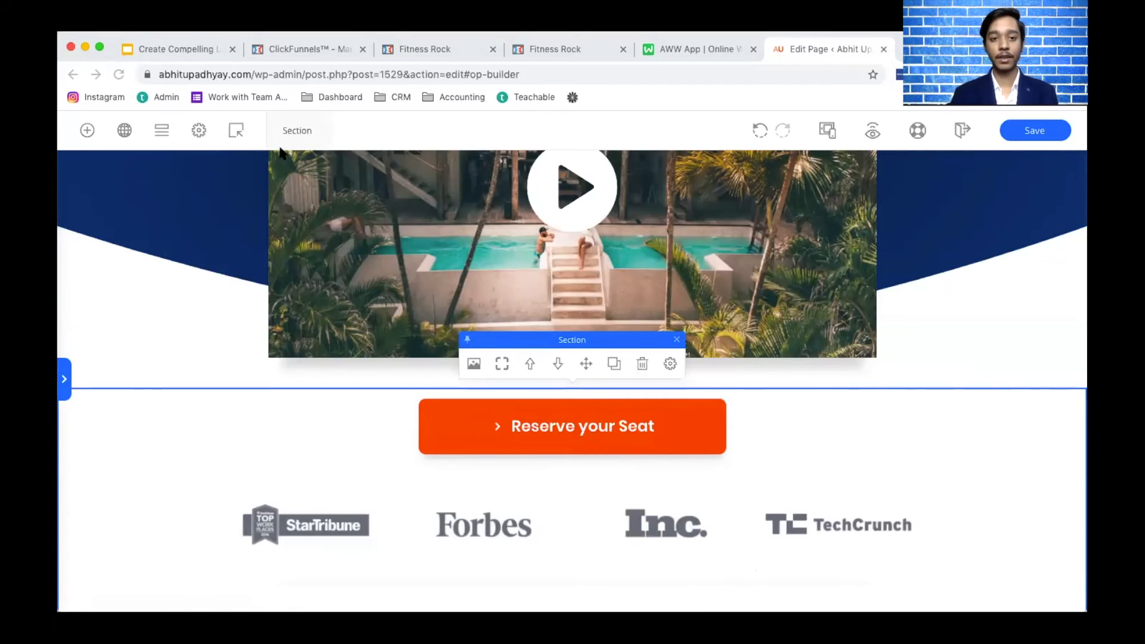
- Inspect the video column, the reworded button's row and the headline section of the page
click(255, 214)
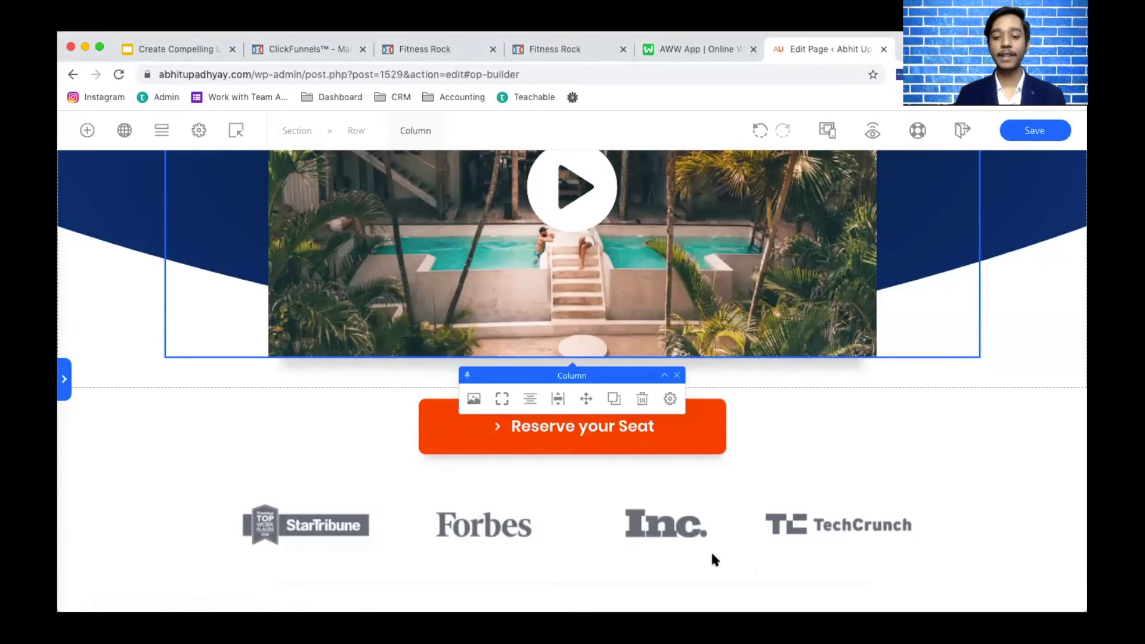
scroll(905, 491, up, 1)
click(906, 486)
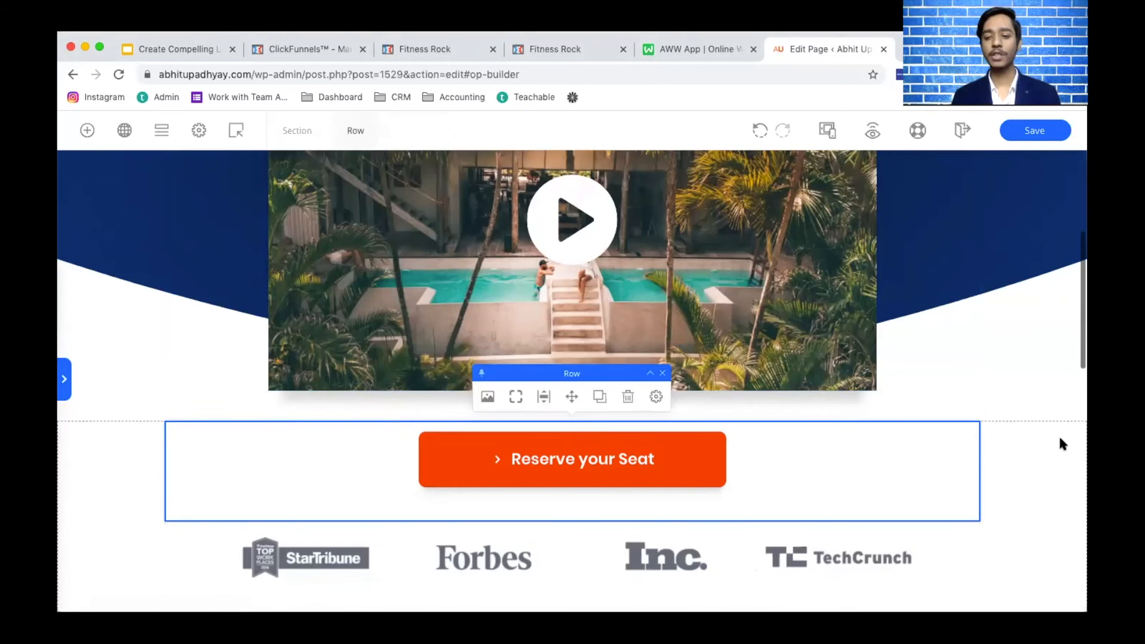
scroll(1029, 421, up, 5)
click(1030, 420)
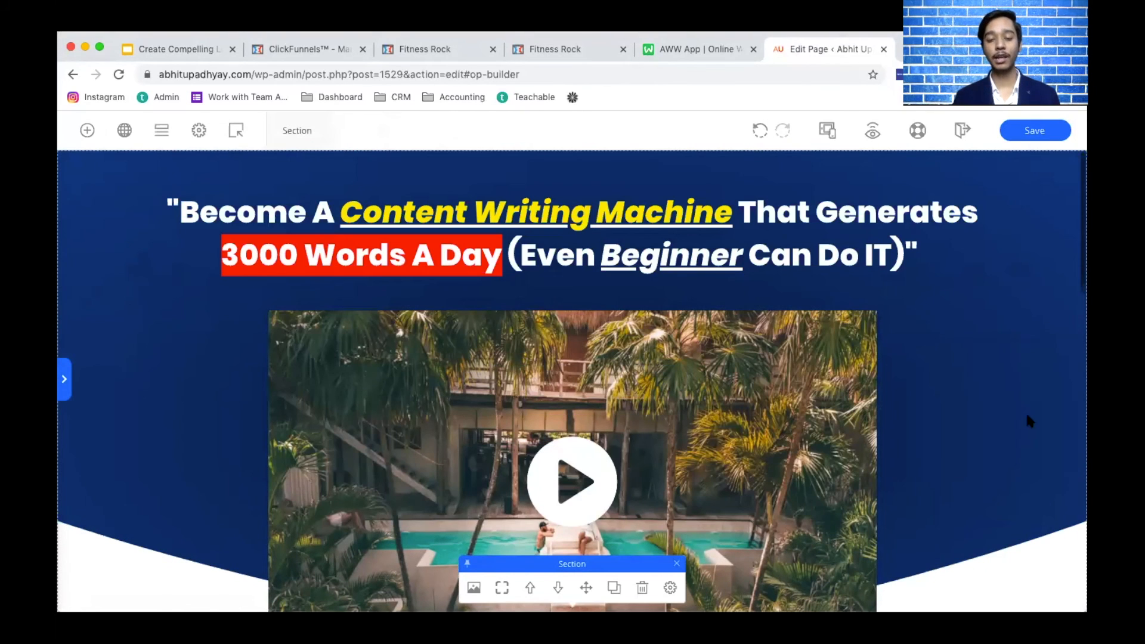
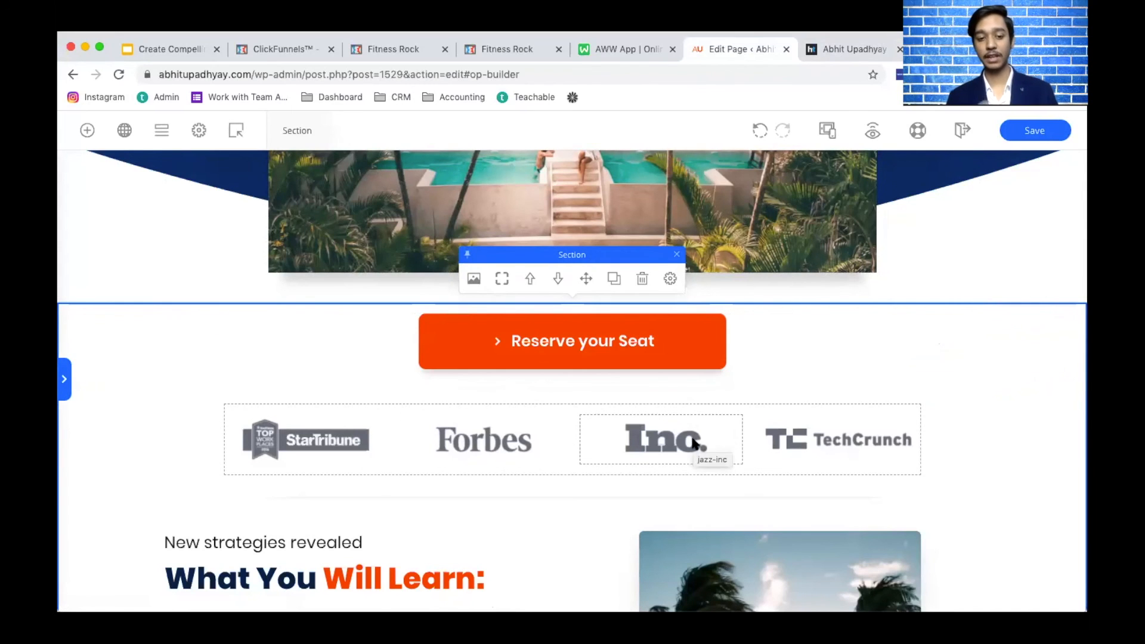
- Examine the page from the video and press logos down through the "What You Will Learn" section
scroll(693, 441, down, 3)
scroll(687, 557, down, 3)
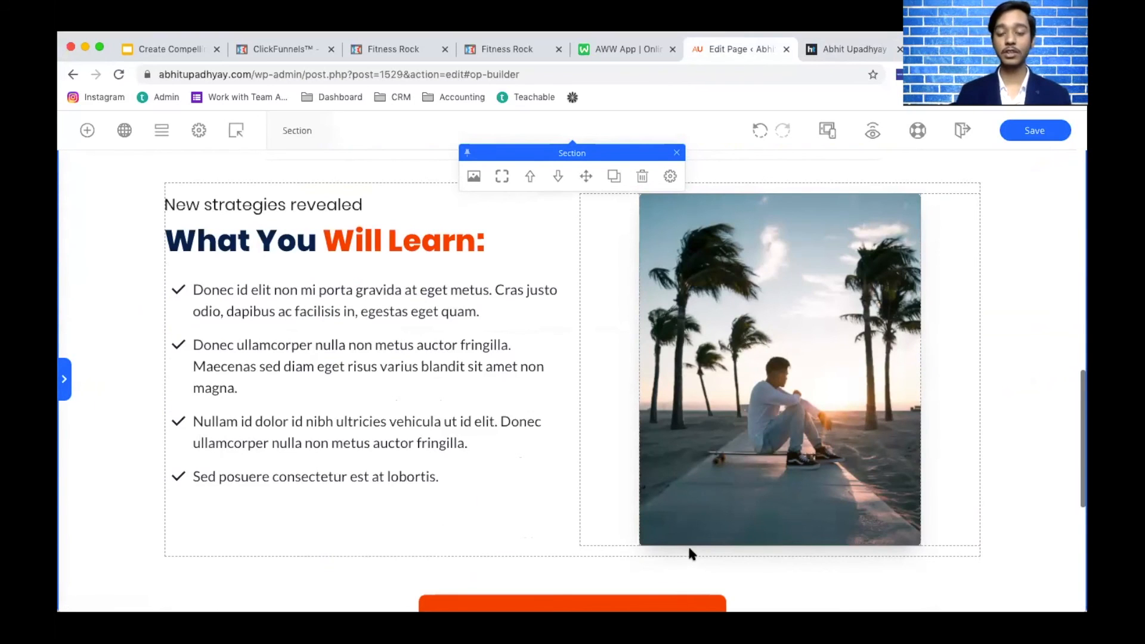
scroll(743, 304, down, 6)
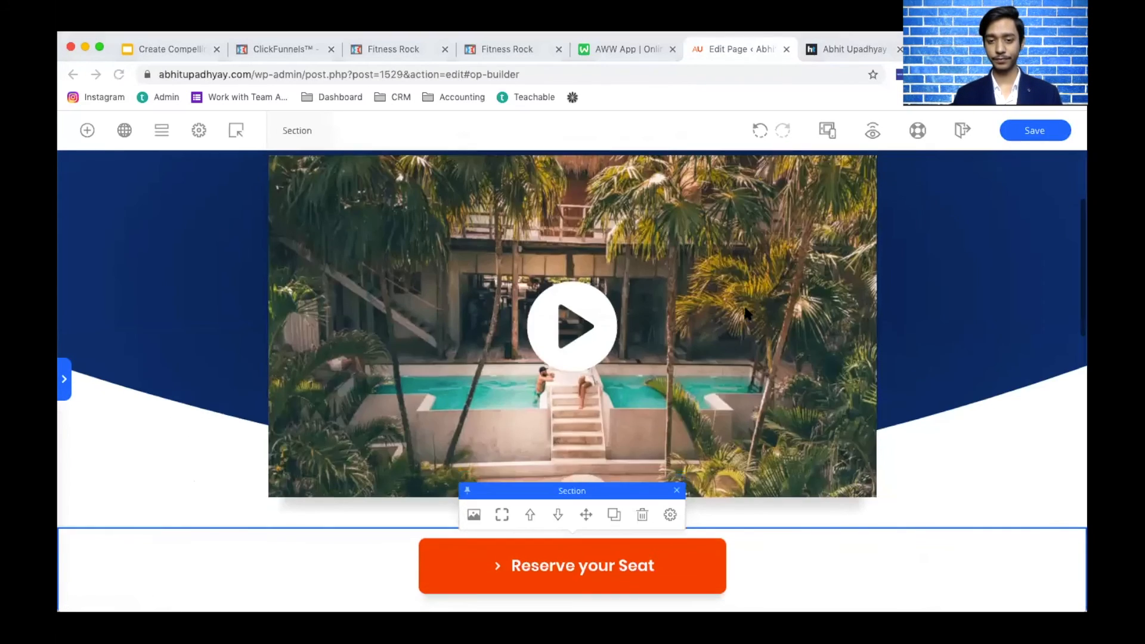
scroll(745, 312, up, 8)
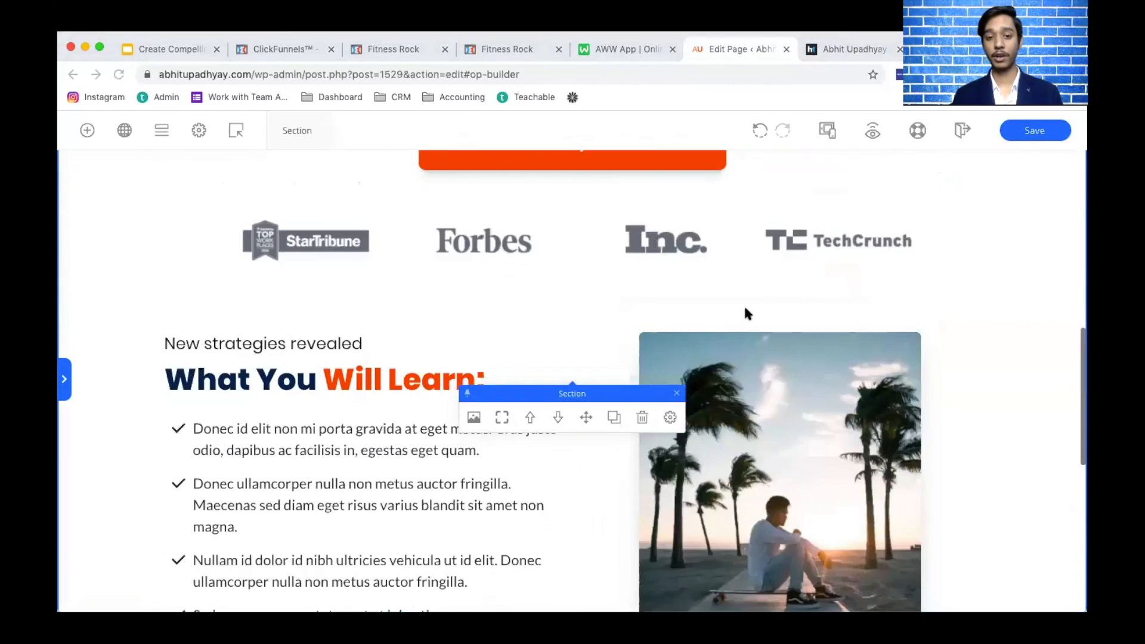
scroll(746, 312, down, 2)
scroll(731, 209, up, 2)
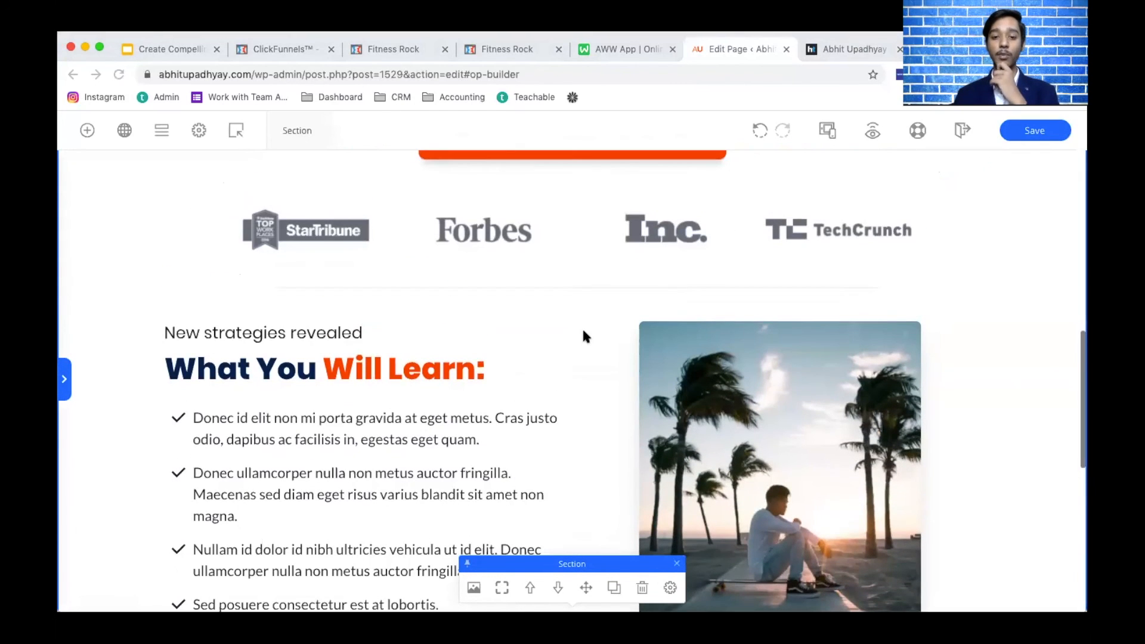
- Inspect the horizontal line beneath the press logos and the row that contains it
click(574, 286)
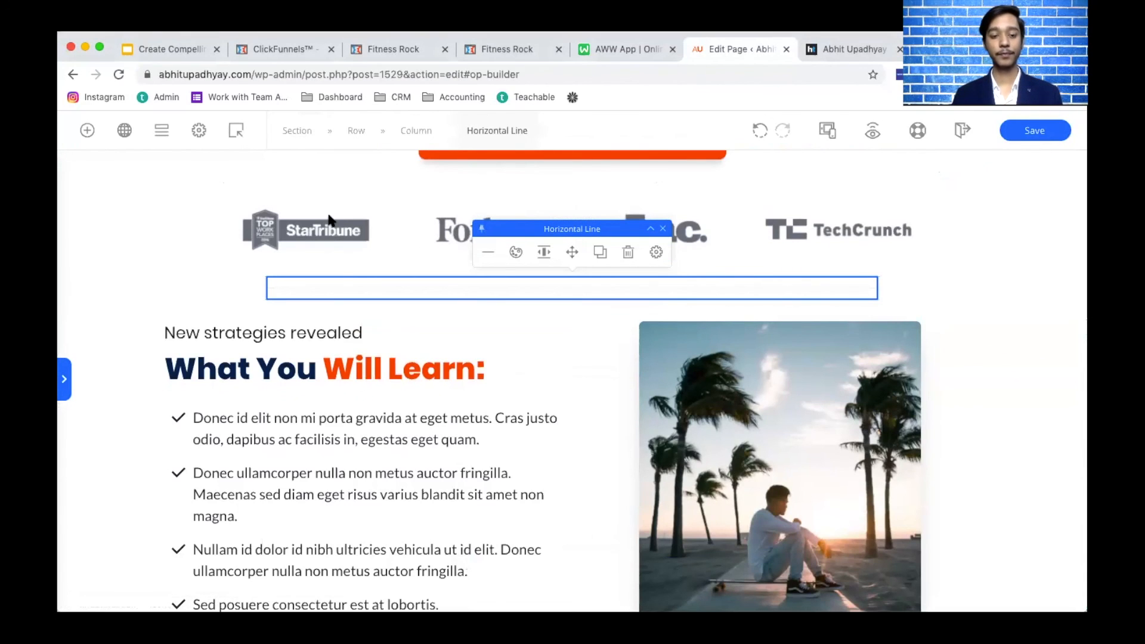
click(335, 267)
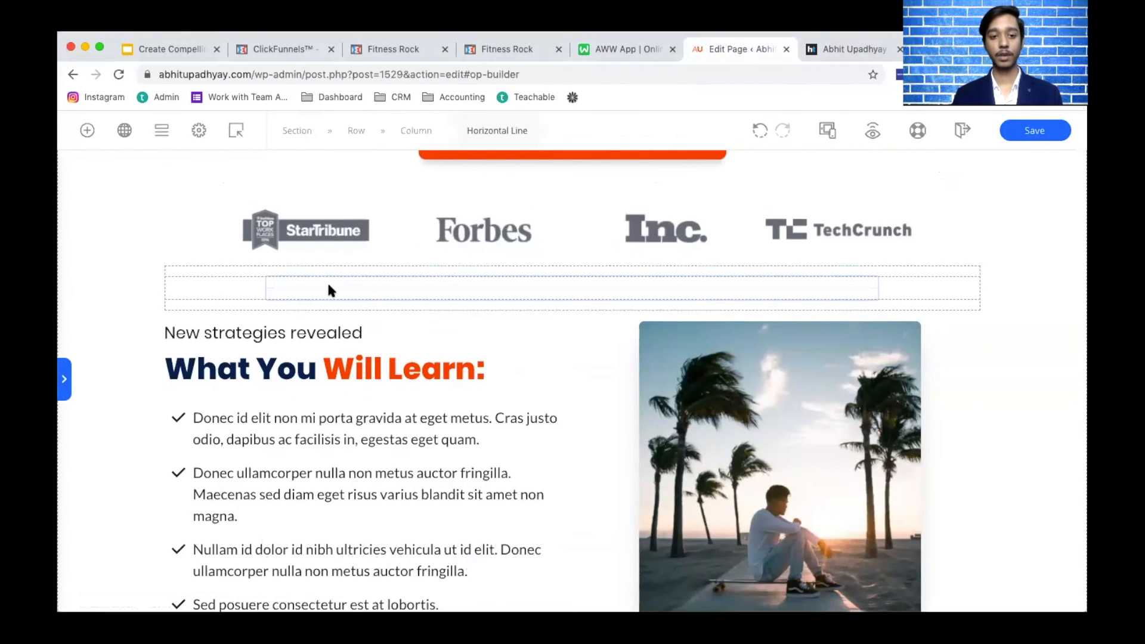
click(329, 290)
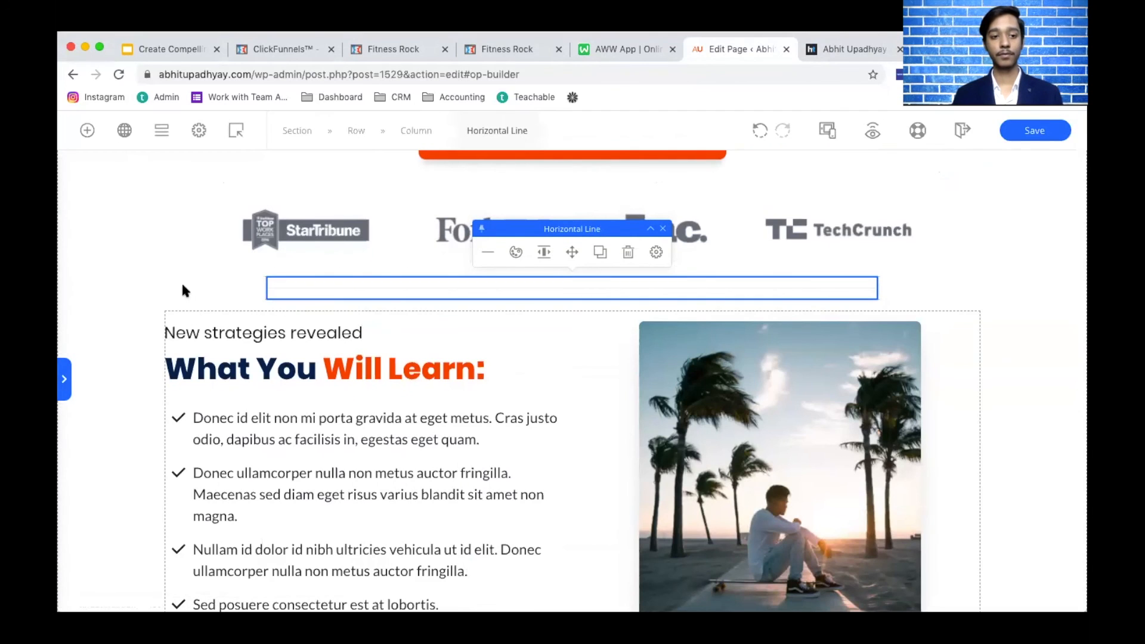
click(178, 272)
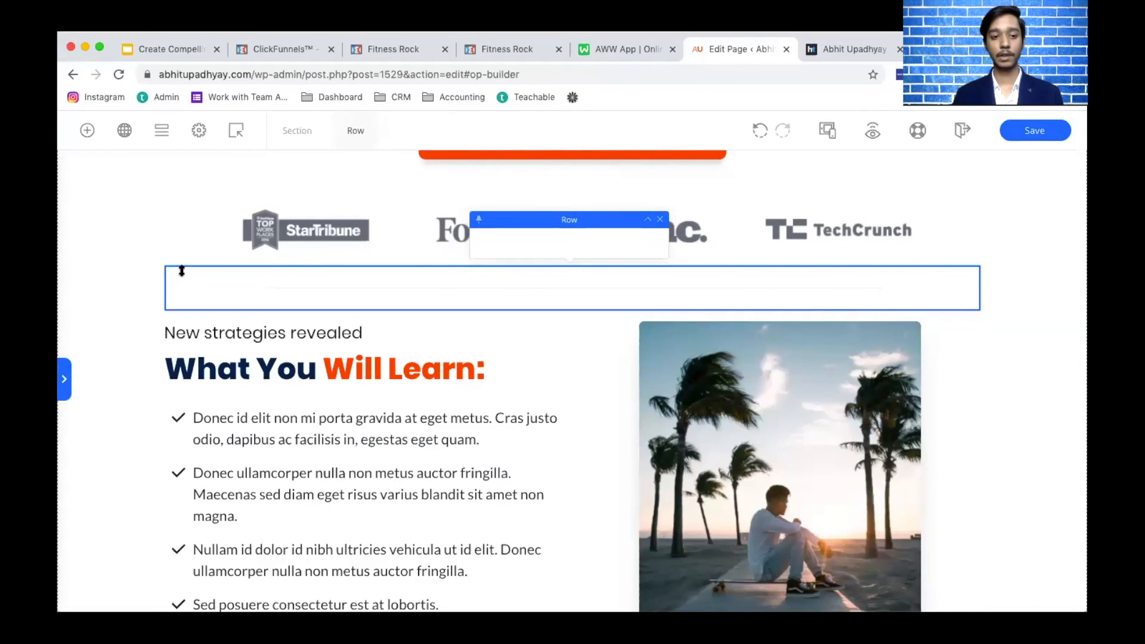
- Add a Testimonial element directly below the row of press logos
click(97, 131)
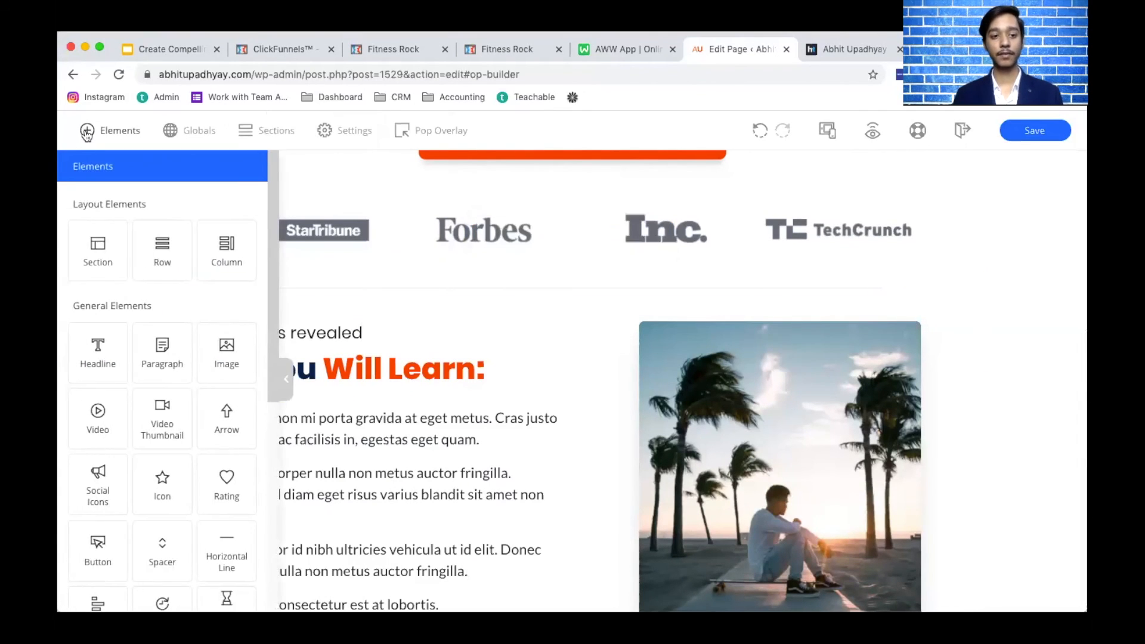
scroll(172, 358, down, 2)
scroll(171, 357, down, 3)
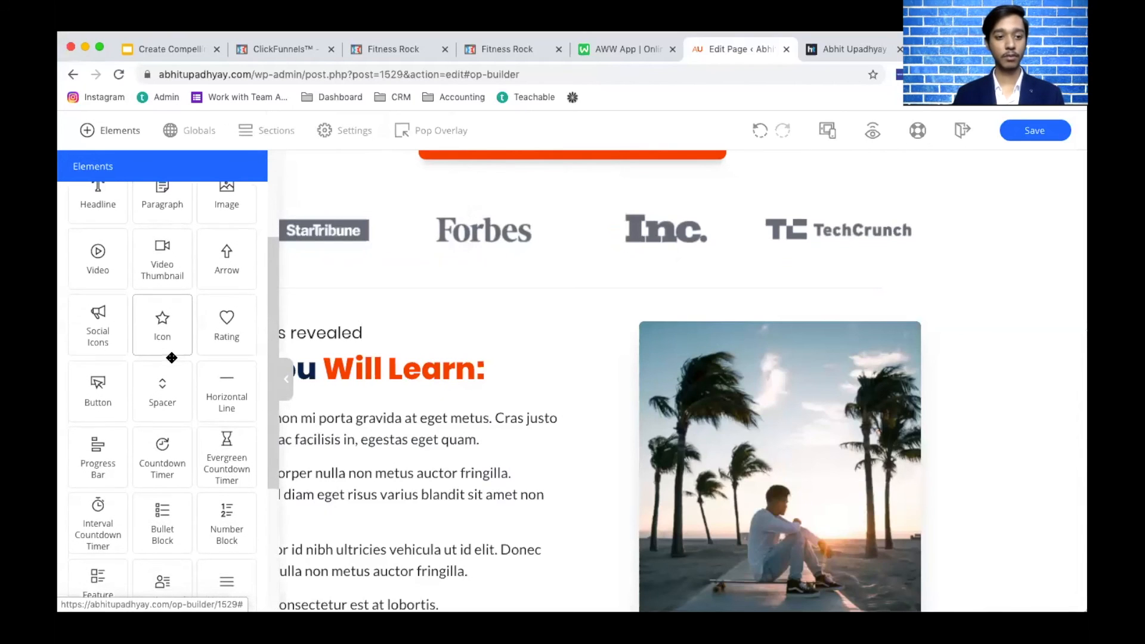
scroll(105, 296, down, 2)
scroll(105, 296, down, 4)
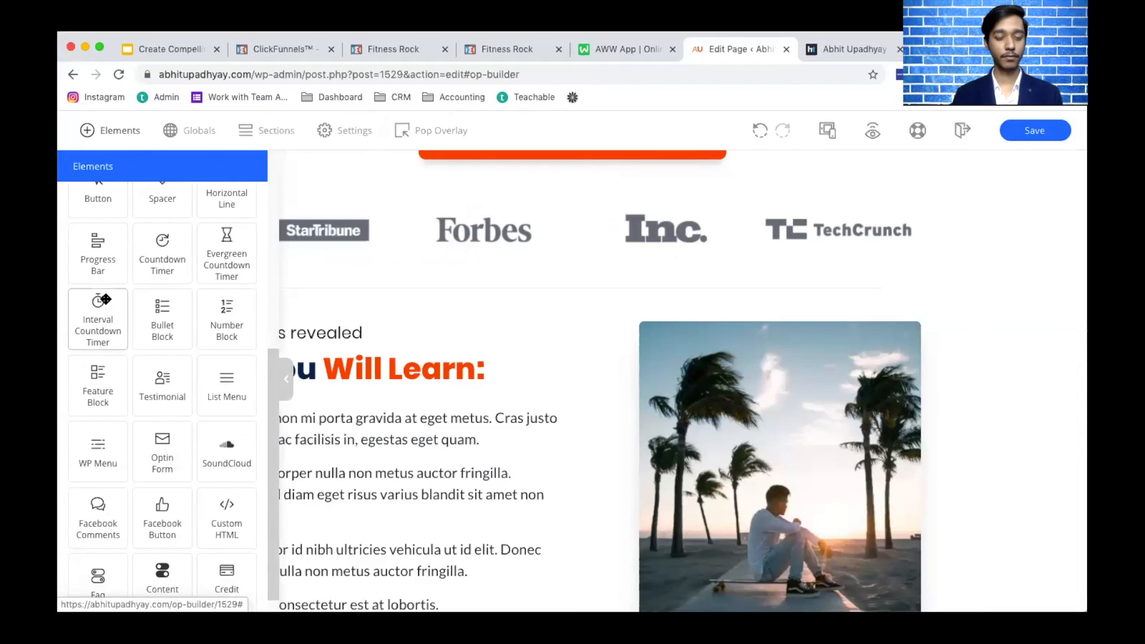
drag(168, 379, 338, 308)
scroll(345, 310, down, 10)
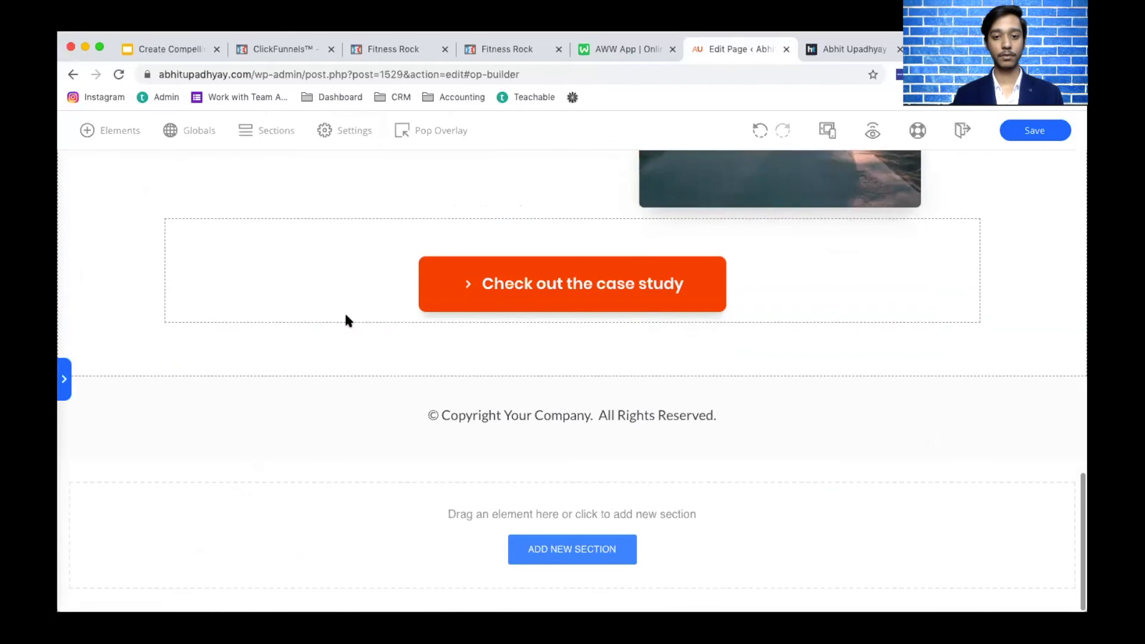
scroll(344, 310, up, 15)
scroll(274, 328, down, 3)
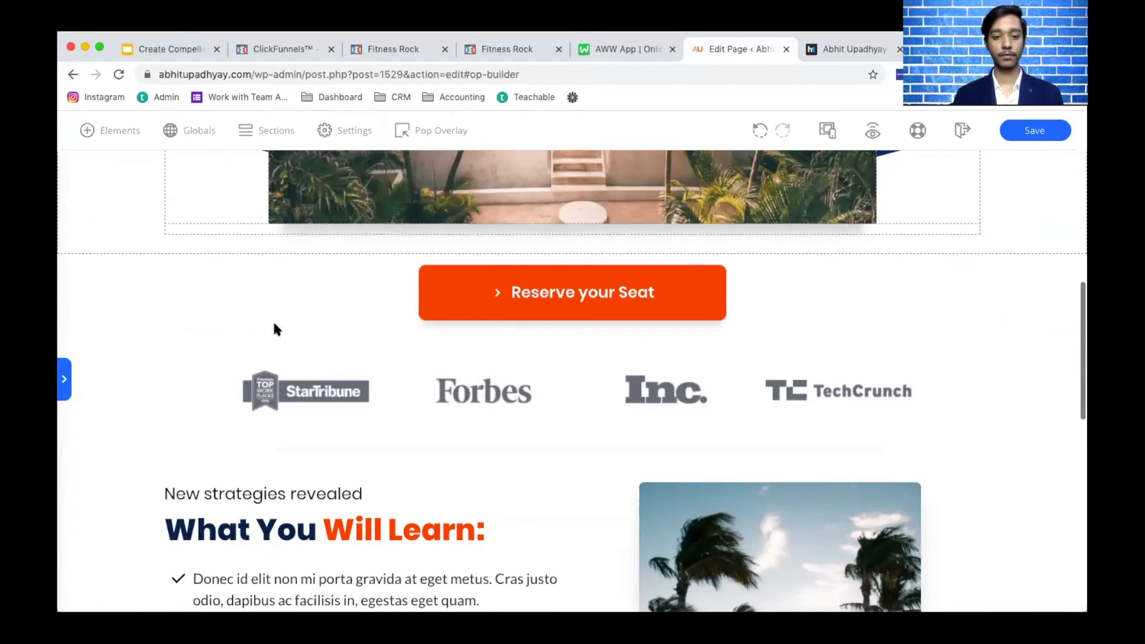
click(64, 379)
drag(443, 394, 481, 420)
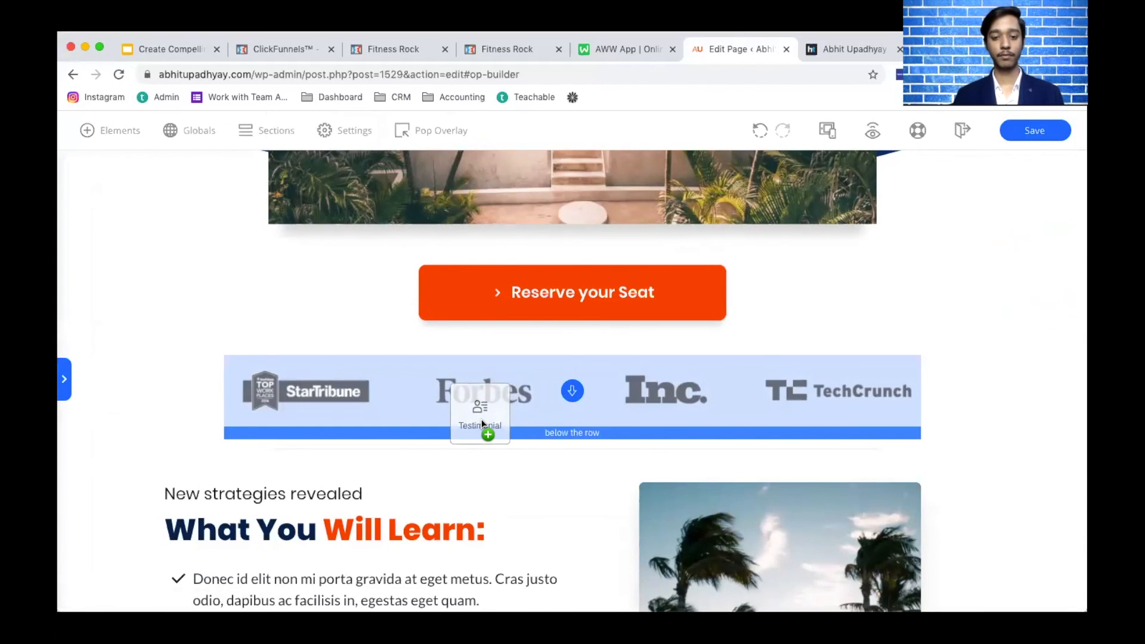
drag(481, 420, 585, 507)
mouse_move(565, 550)
mouse_down()
mouse_move(558, 566)
mouse_move(558, 553)
mouse_up()
- Replace the first testimonial's "Guaranteed" headline with that customer's first name
scroll(582, 424, down, 5)
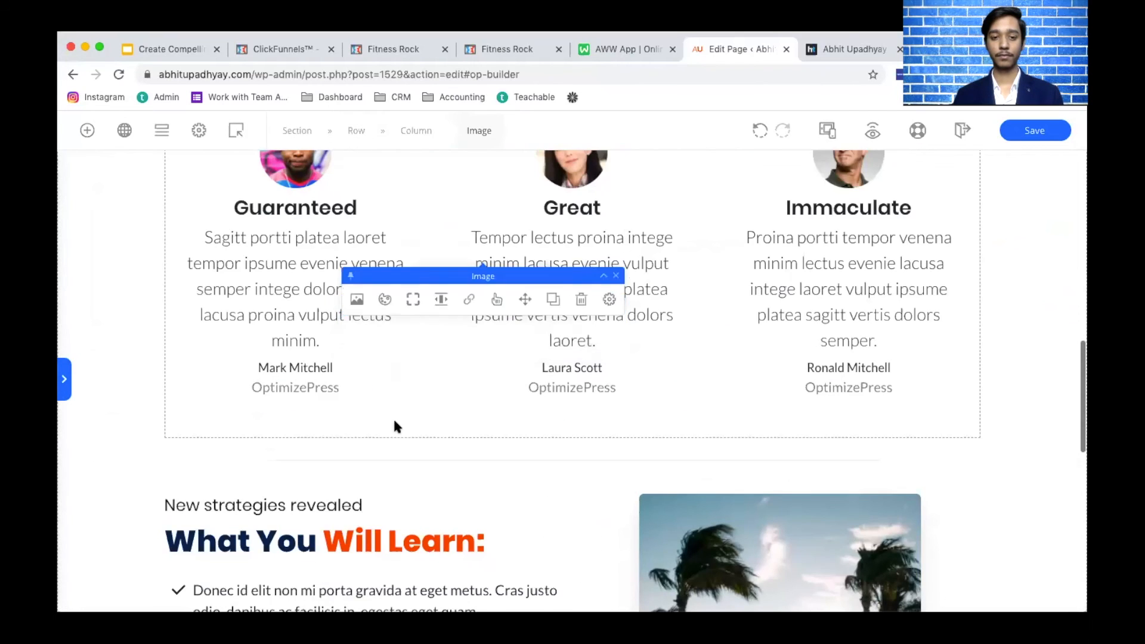
scroll(393, 417, up, 3)
scroll(395, 422, up, 2)
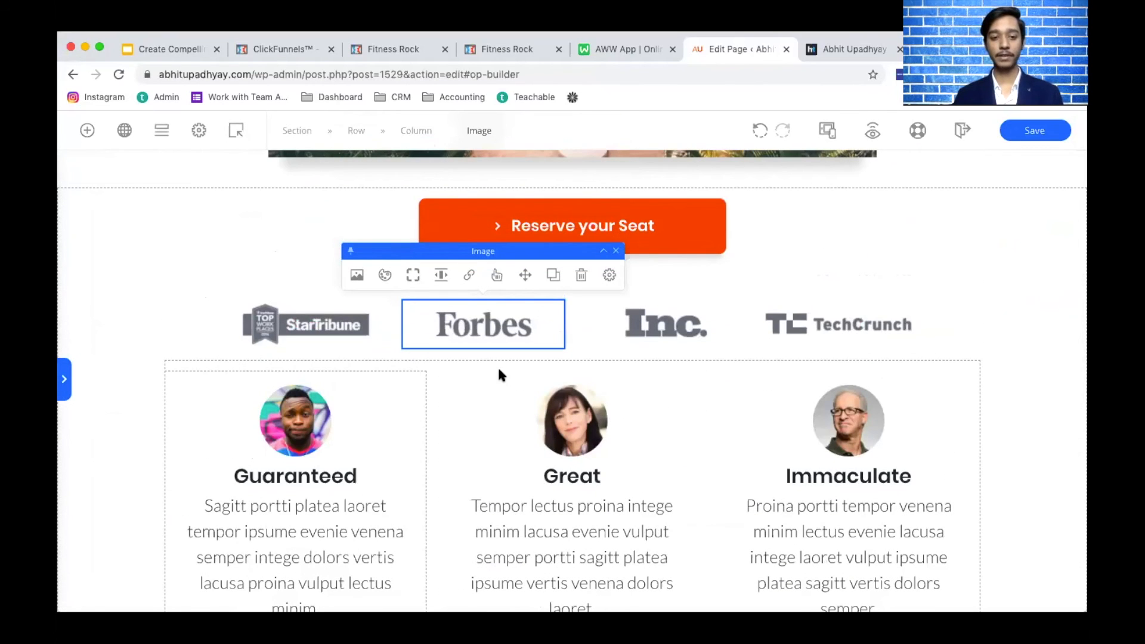
click(480, 373)
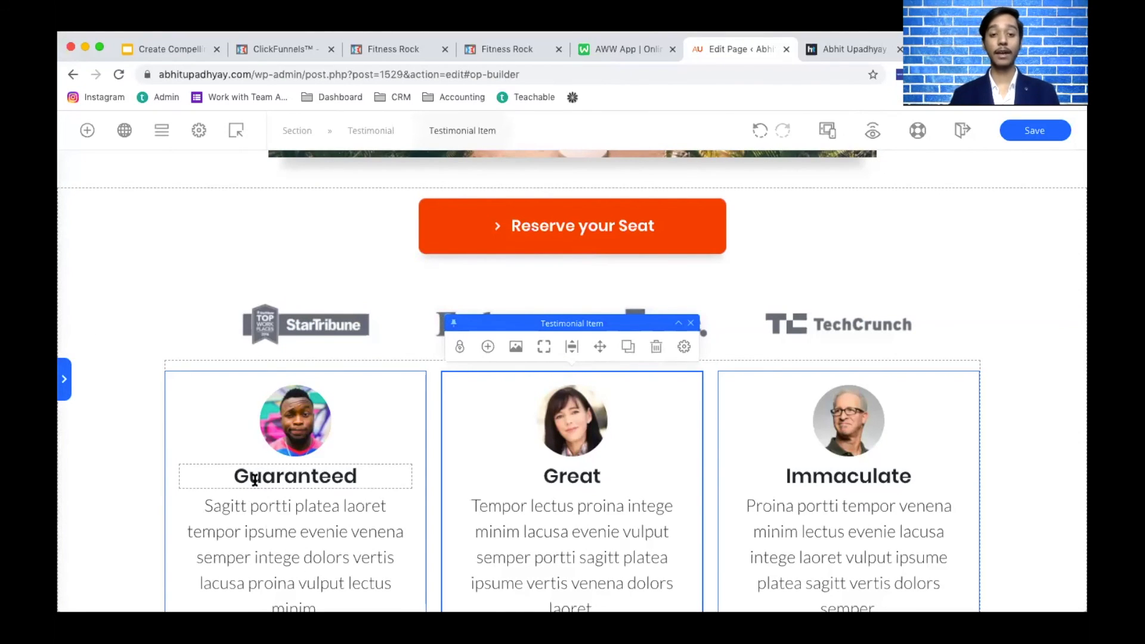
scroll(361, 464, down, 3)
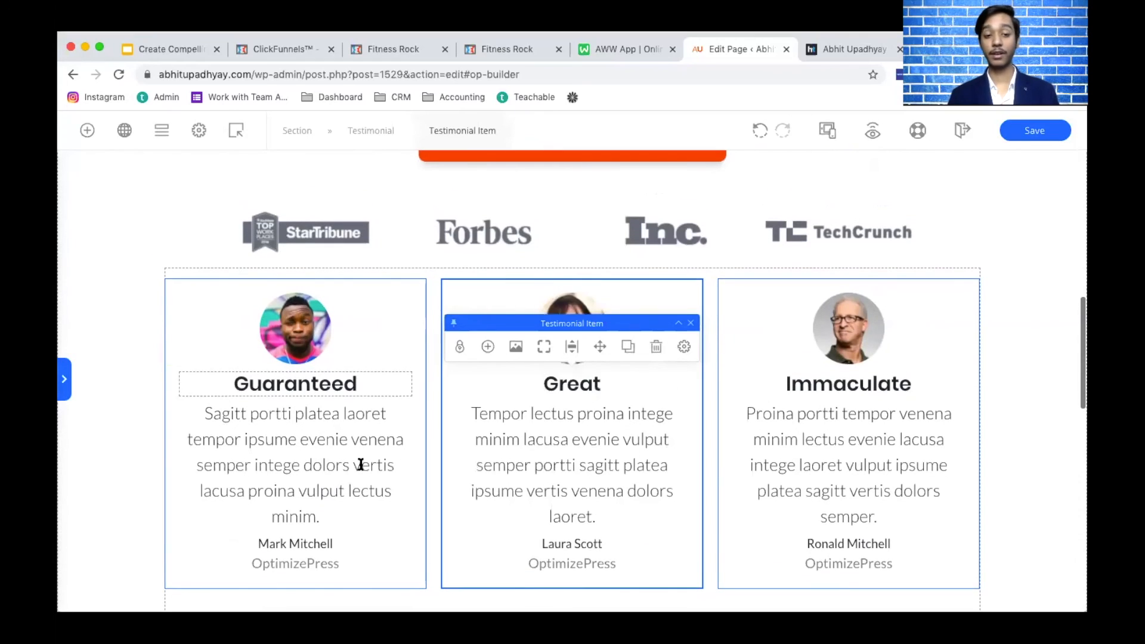
double_click(322, 390)
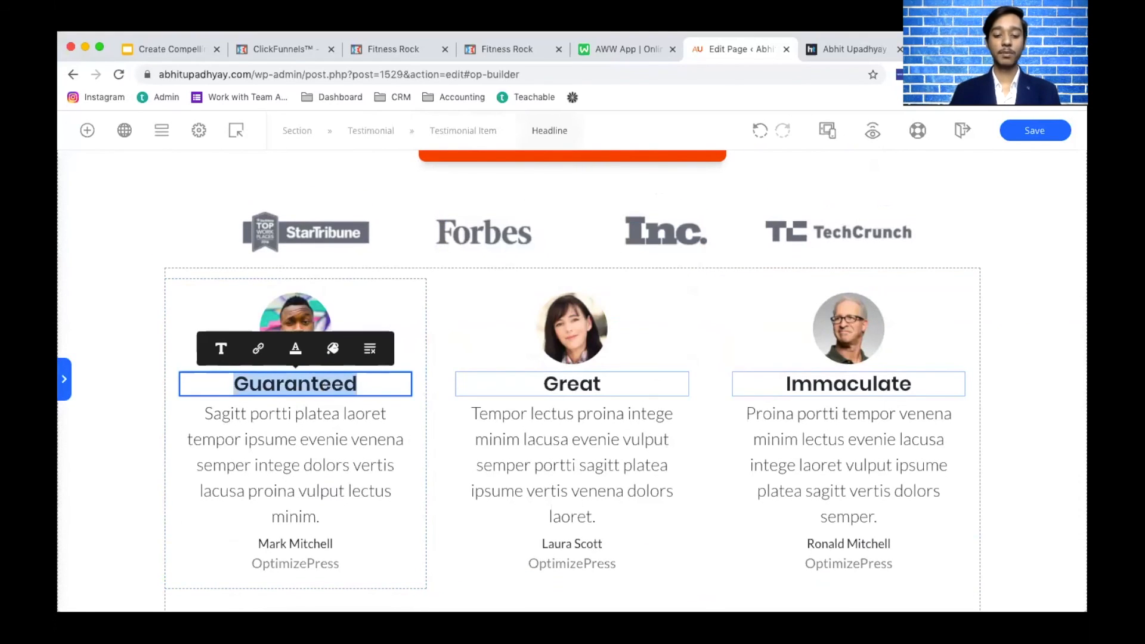
text(UMerUmer)
double_click(353, 384)
text(Umer)
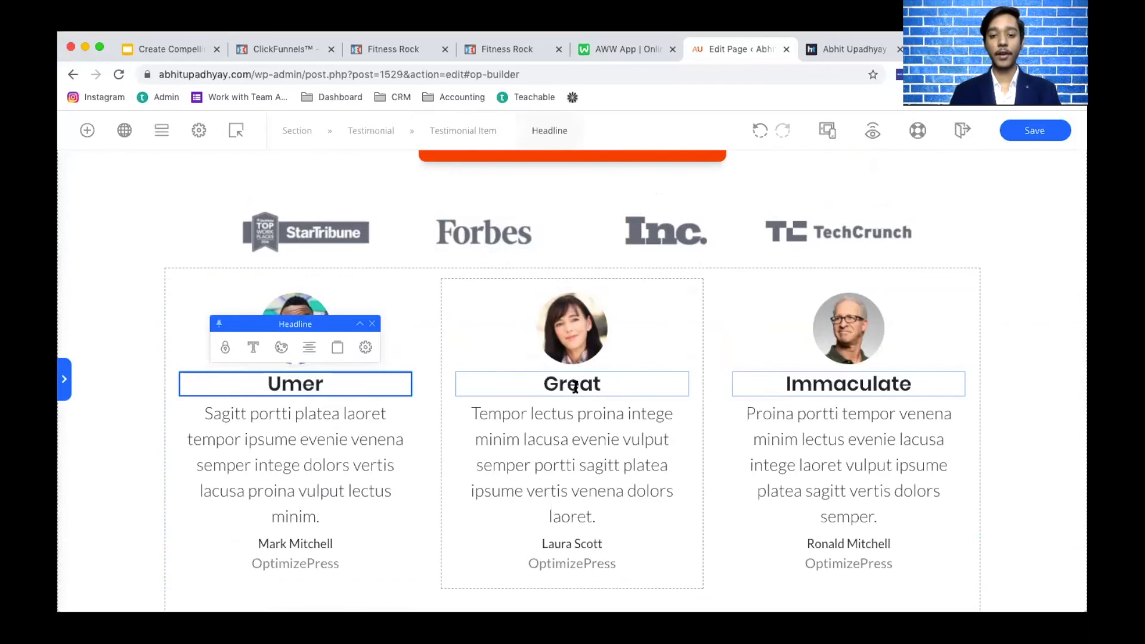
- Replace the "Great" and "Immaculate" testimonial headlines with the first names of the second and third customers
double_click(574, 387)
text(Shehraj)
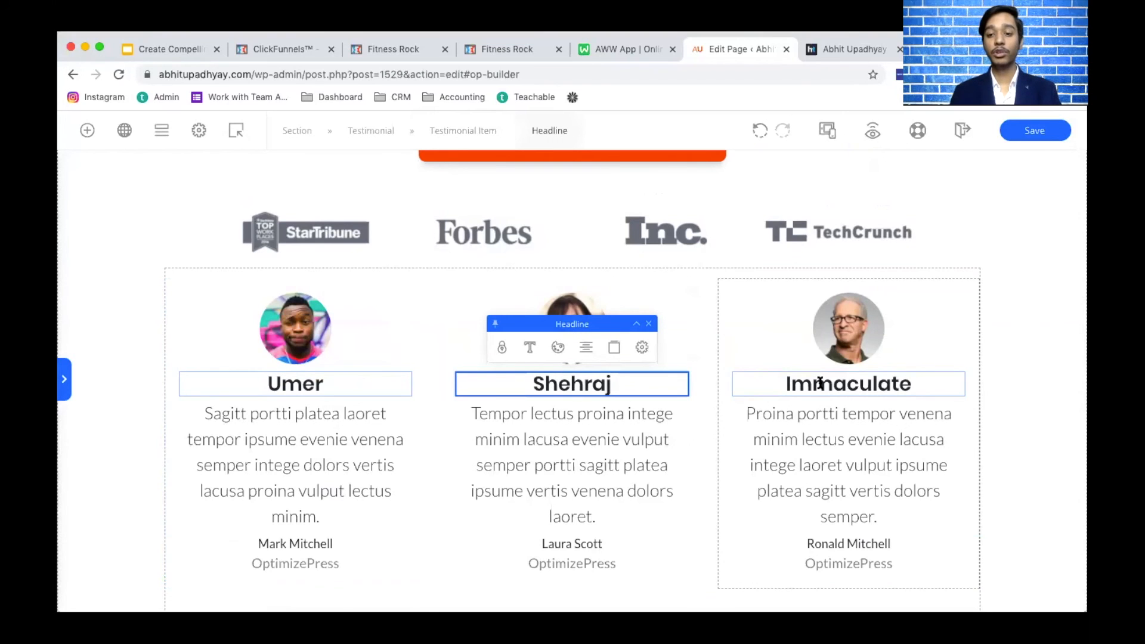
double_click(821, 383)
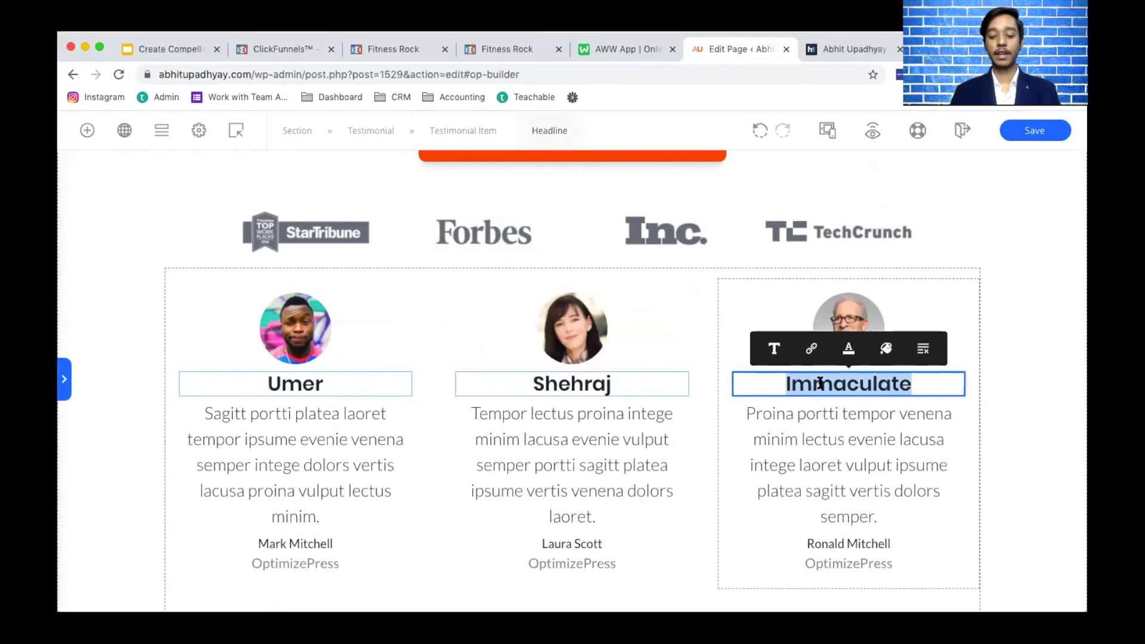
text(Anish)
- Check the testimonial body texts and set the first testimonial's company line to "Guideblogging"
click(797, 464)
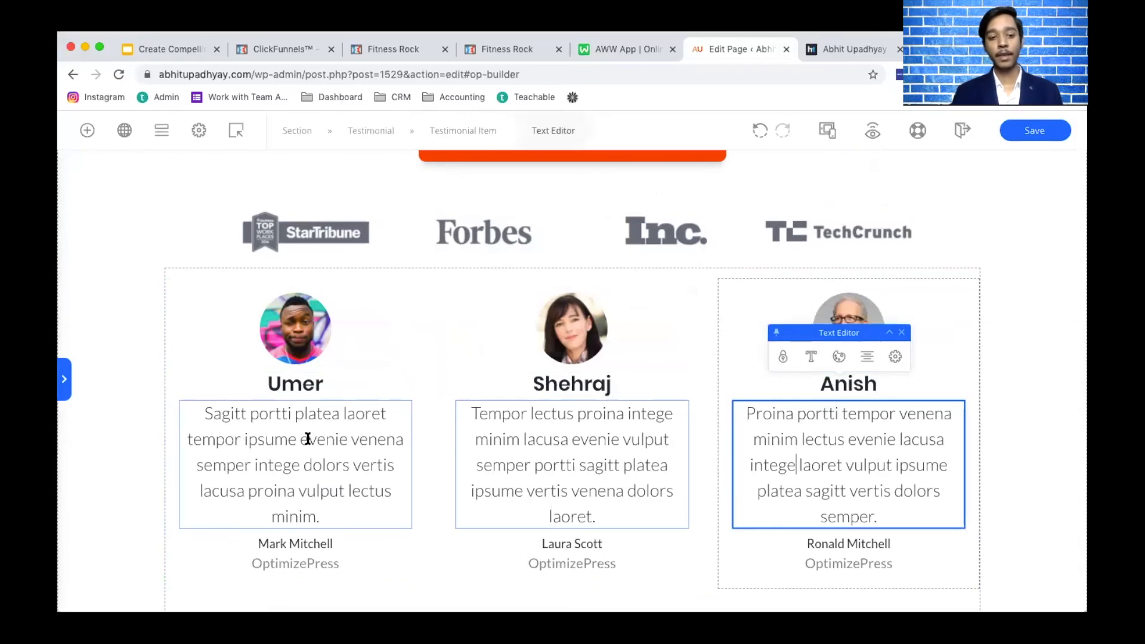
triple_click(307, 438)
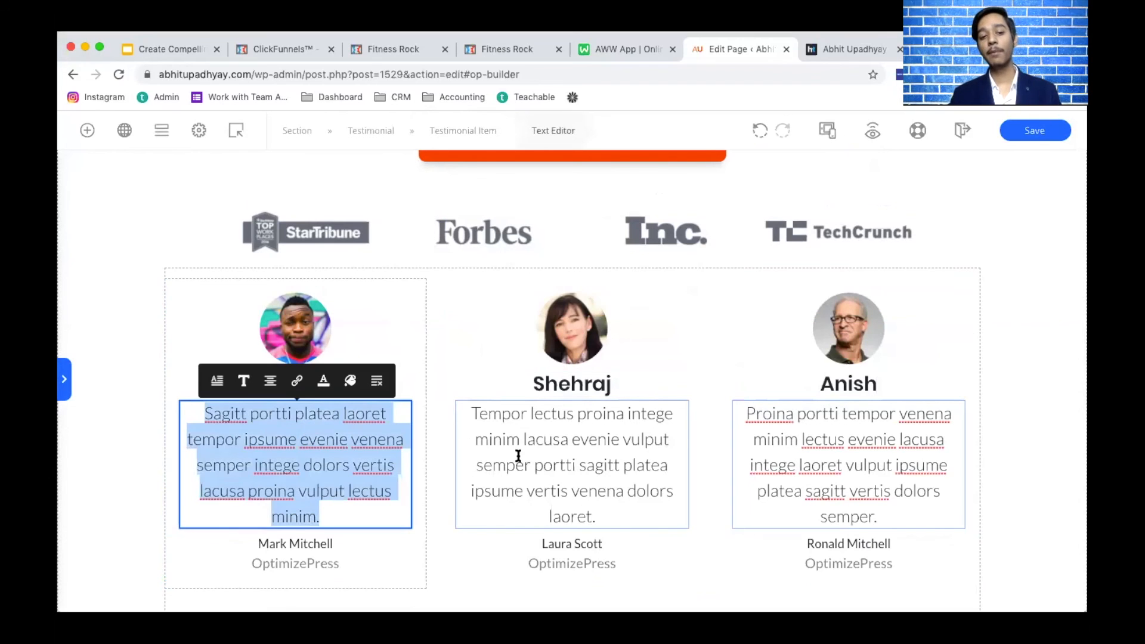
click(741, 464)
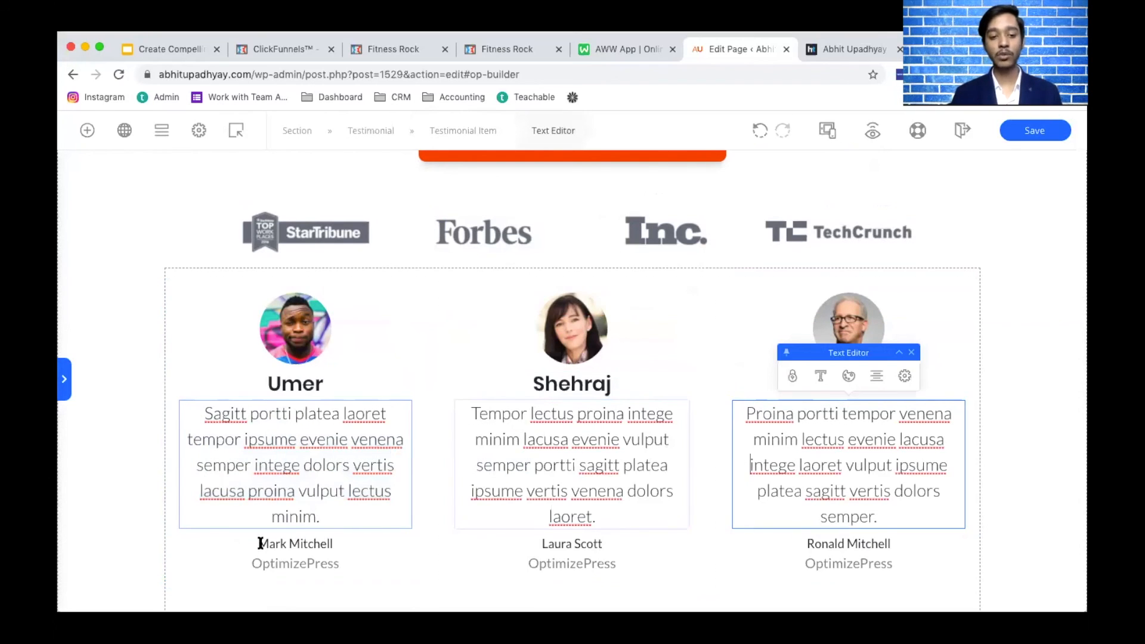
double_click(256, 560)
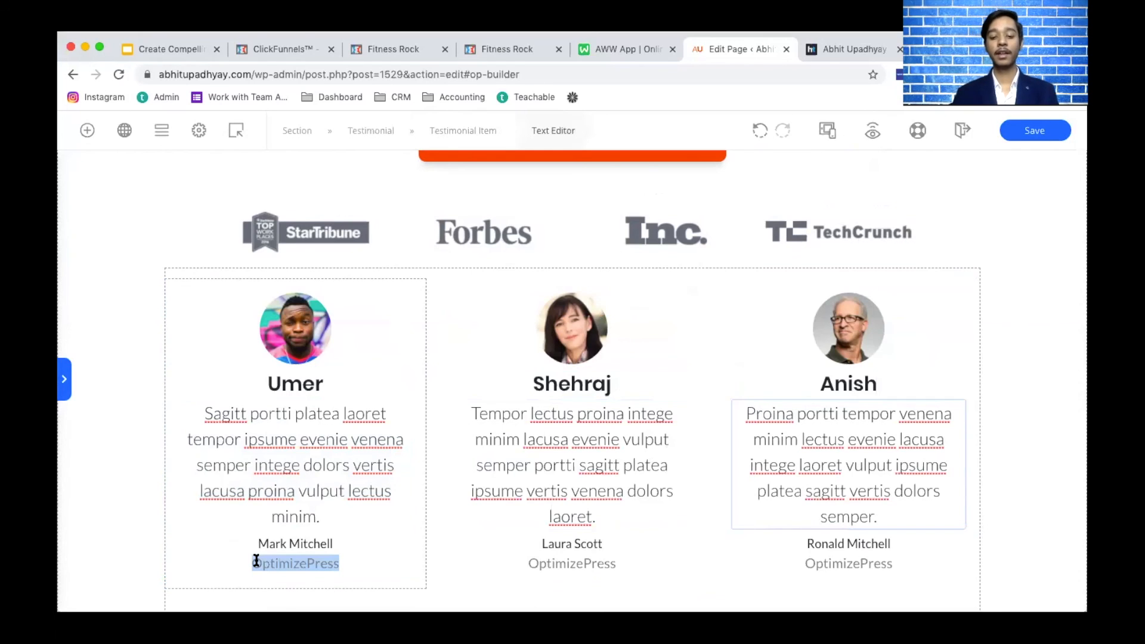
text(Guideblogging)
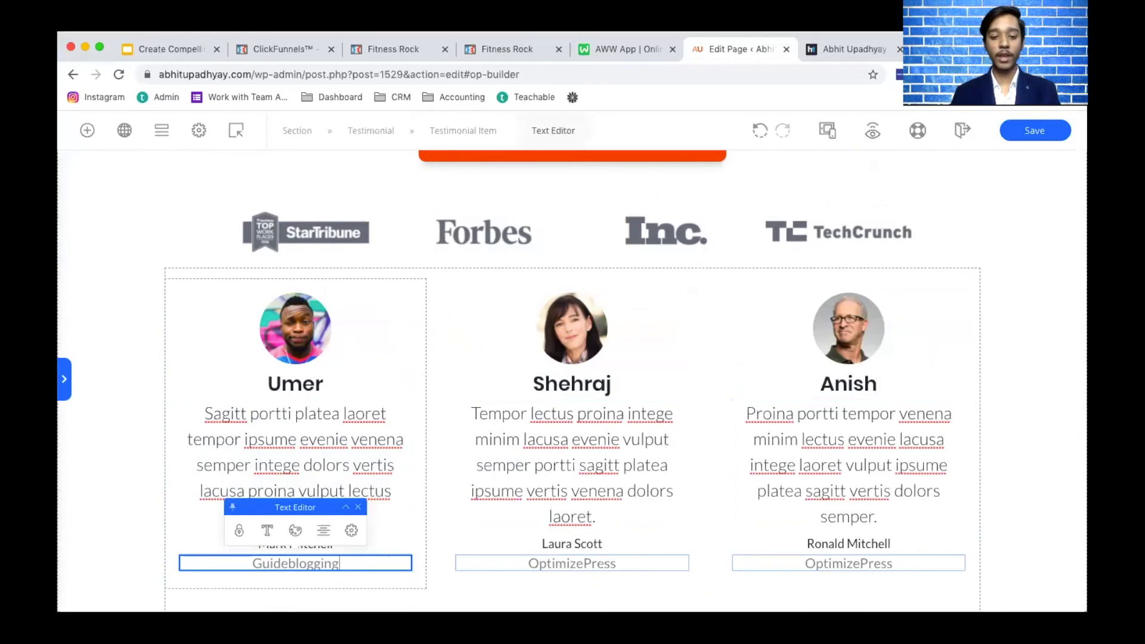
- Replace the second testimonial's company line with "BloggingFire"
click(558, 560)
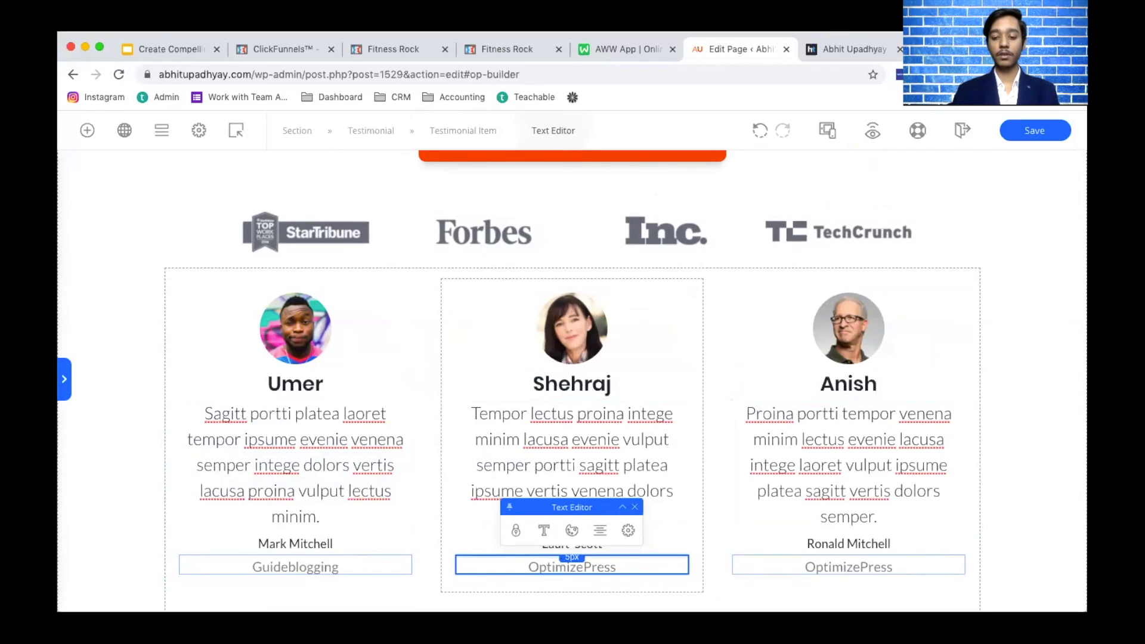
text(BloggingFire)
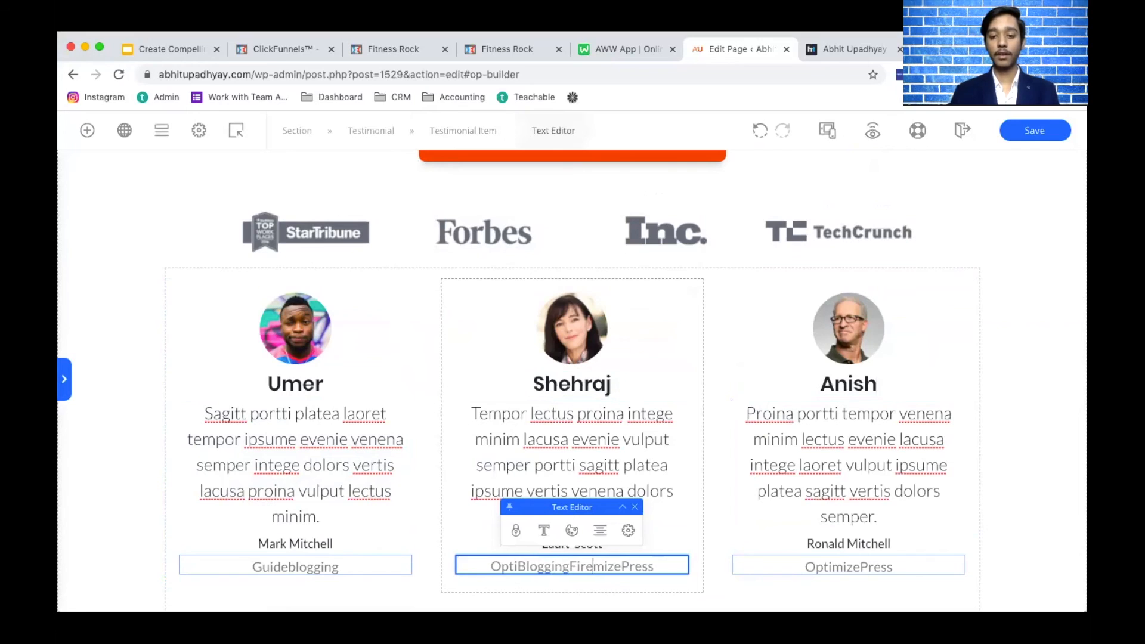
key(super+a)
text(Blo)
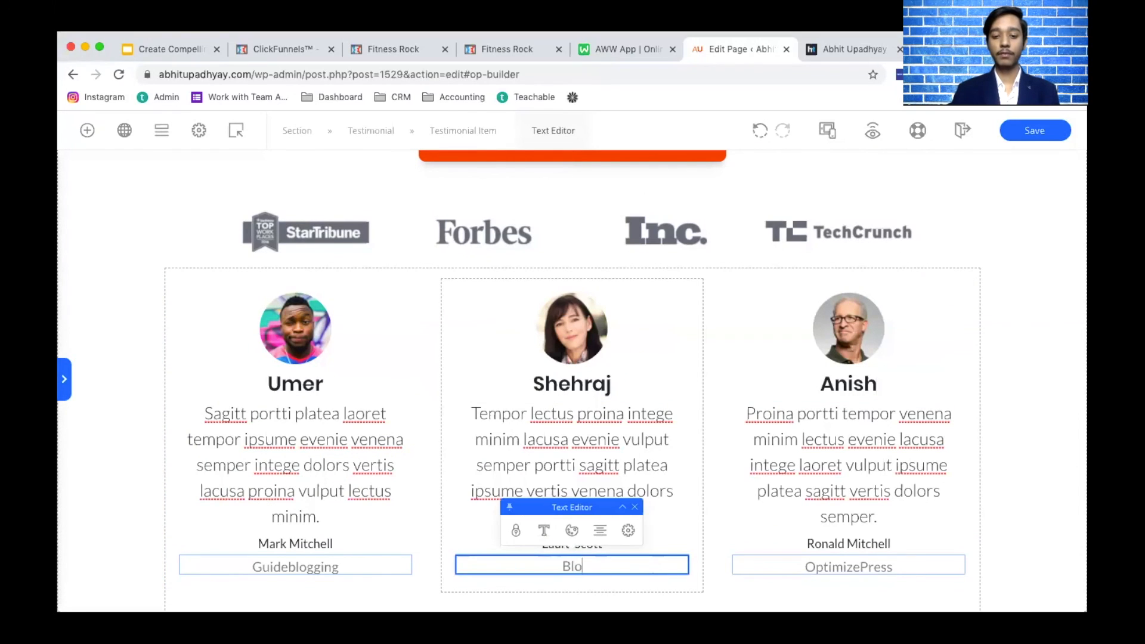
text(ggingFire)
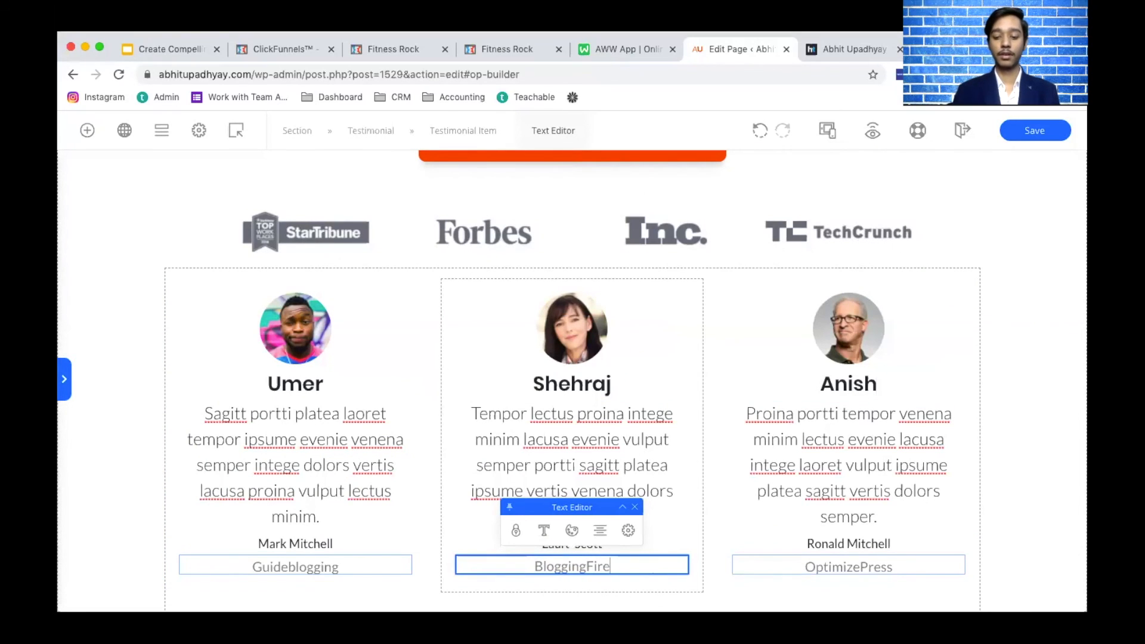
text(.com)
key(BackSpace)
key(BackSpace)
key(BackSpace)
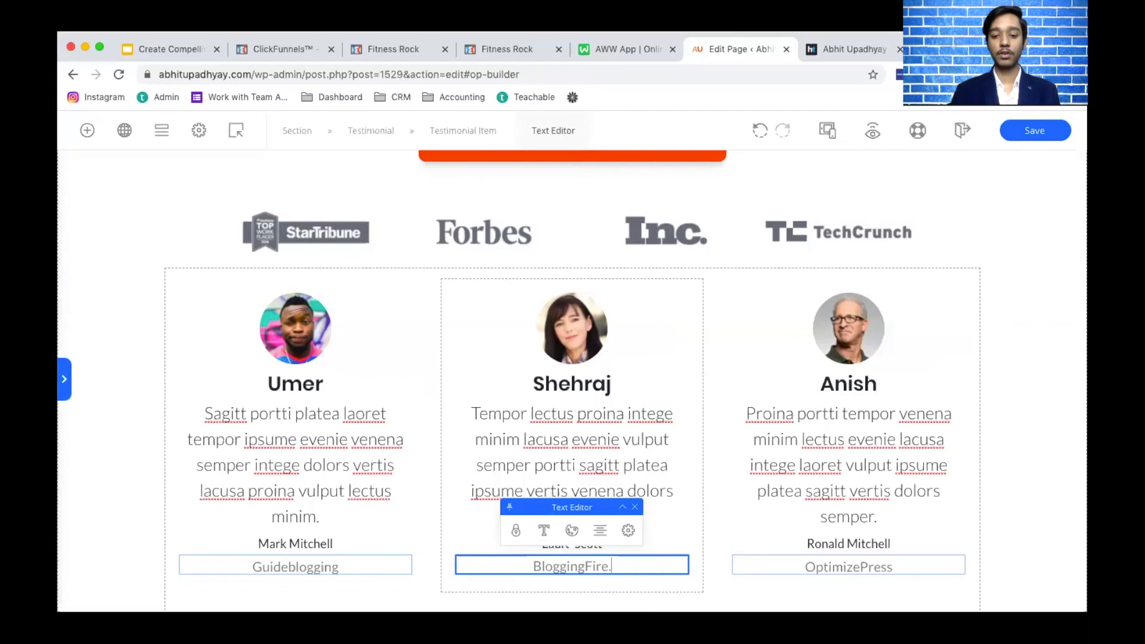
key(BackSpace)
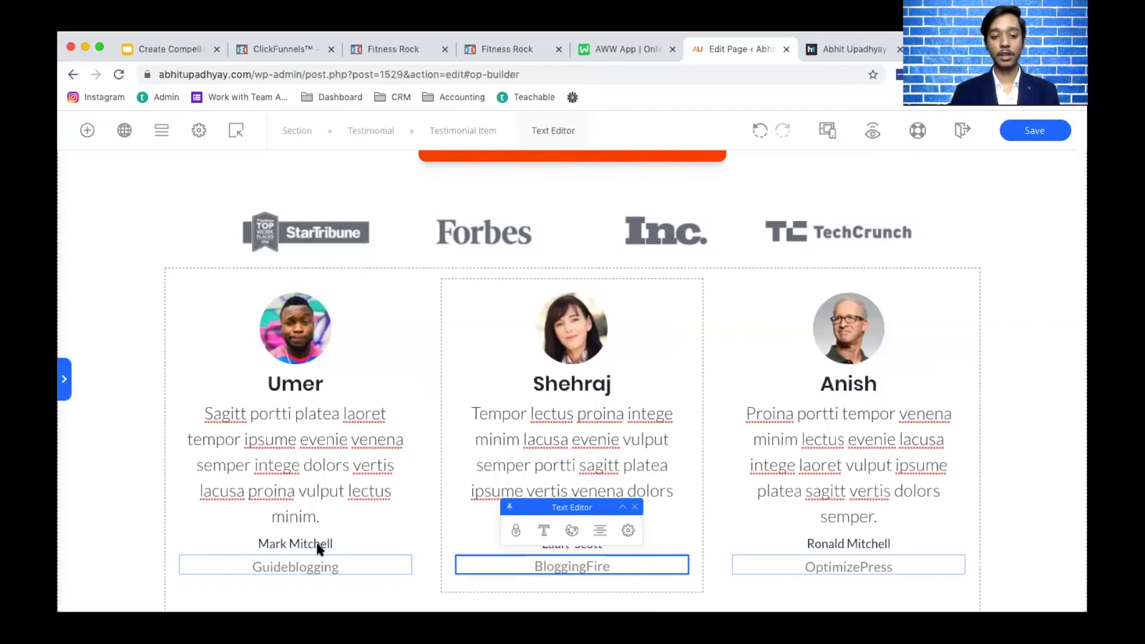
- Replace the third testimonial's company line with "Anish Academy"
double_click(851, 566)
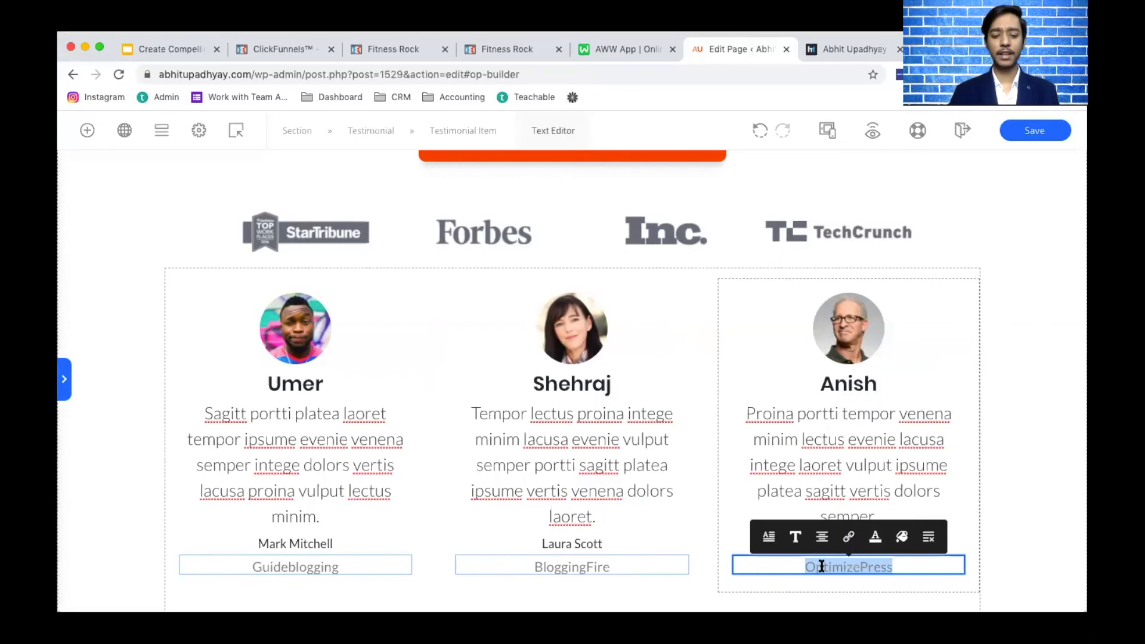
key(BackSpace)
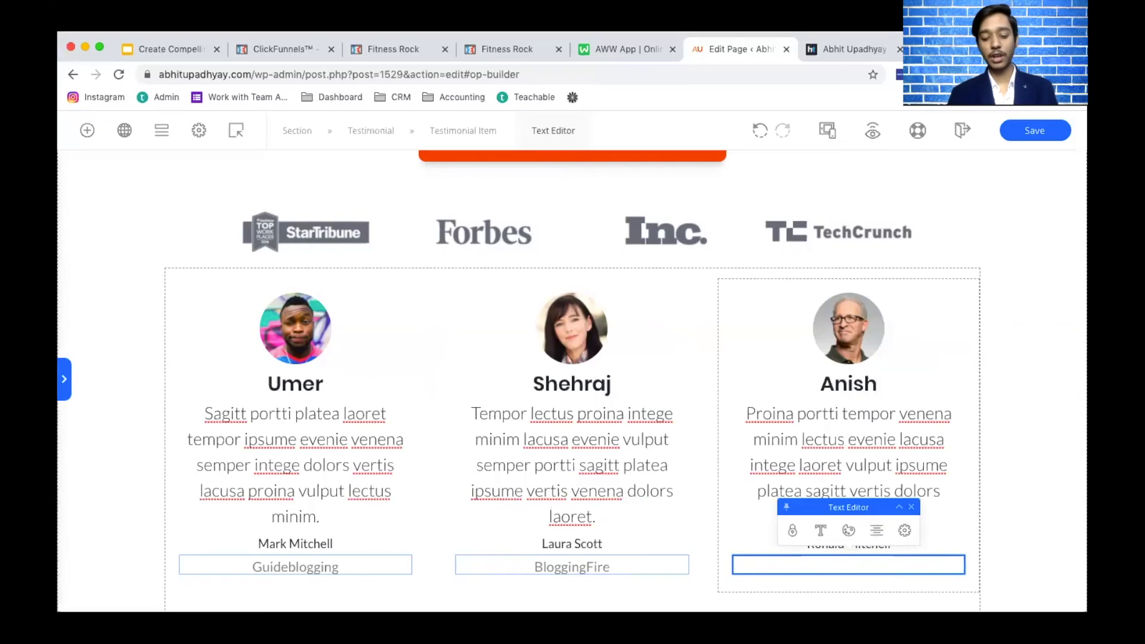
text(Anish)
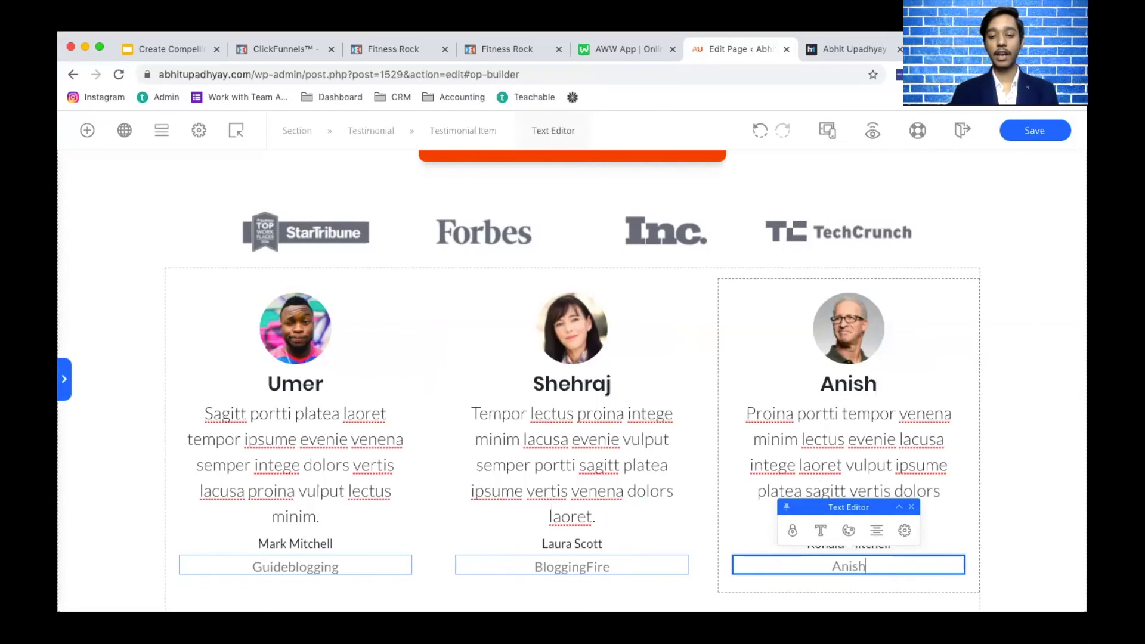
text( Academy)
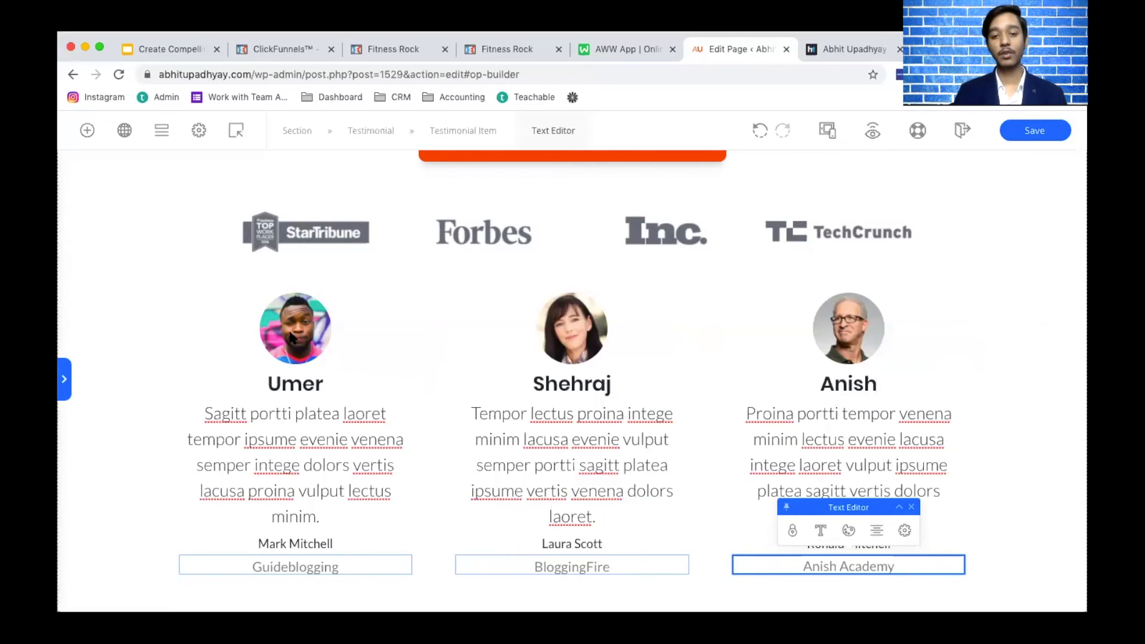
- Examine the testimonial photos and name lines, and the block's placement between the press logos and the "What You Will Learn" section
click(896, 335)
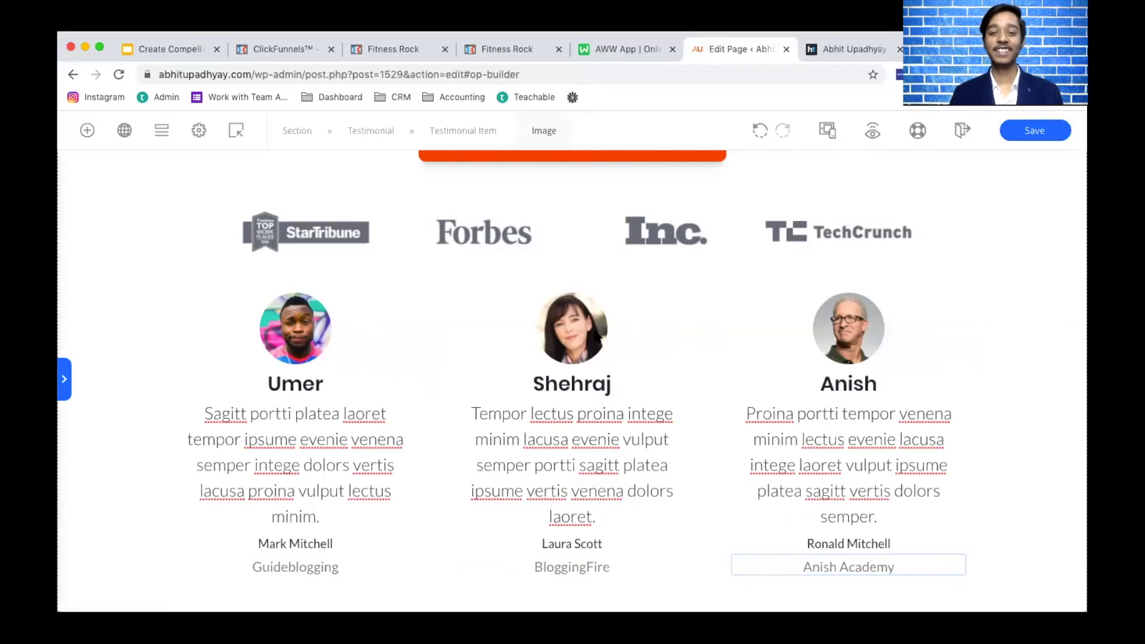
click(574, 341)
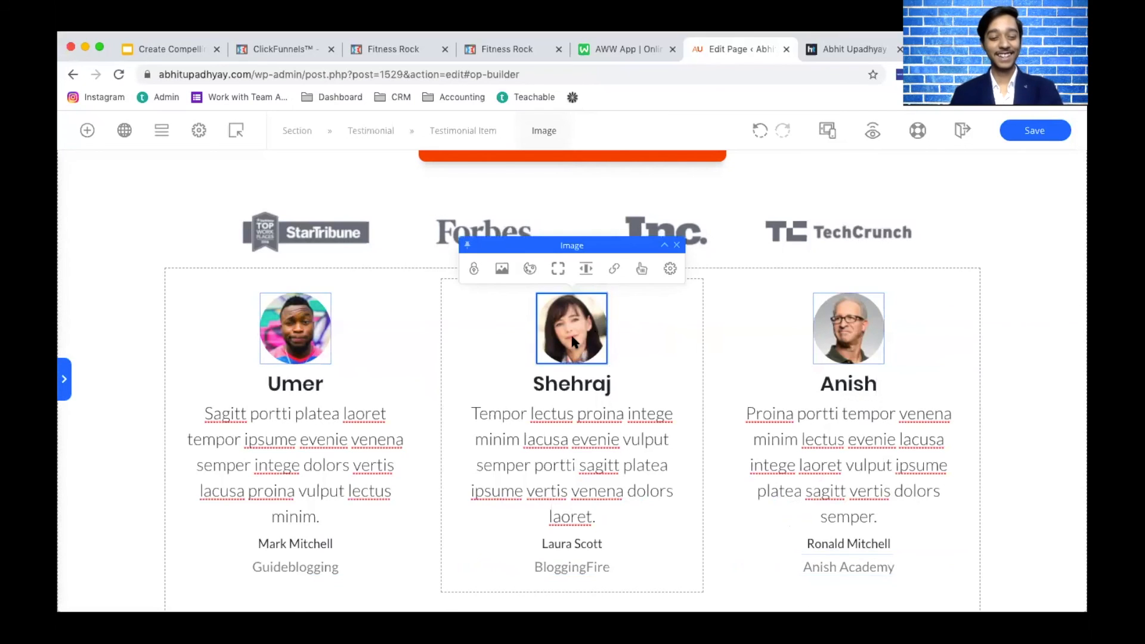
click(300, 333)
click(866, 353)
click(768, 547)
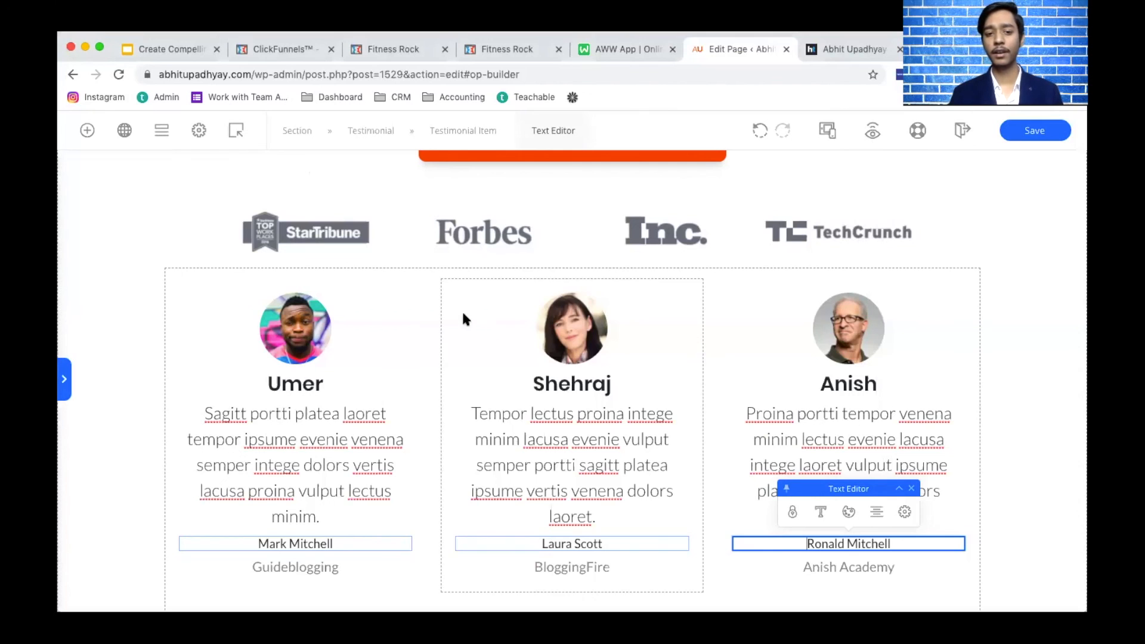
click(154, 324)
scroll(154, 323, down, 3)
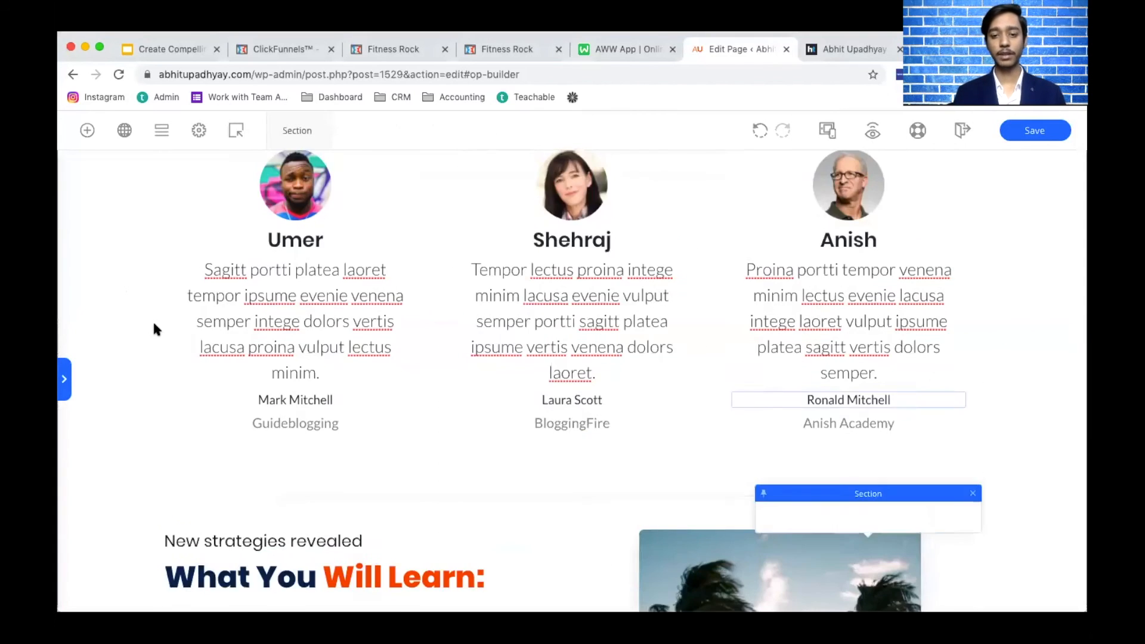
scroll(154, 324, up, 7)
scroll(154, 327, down, 3)
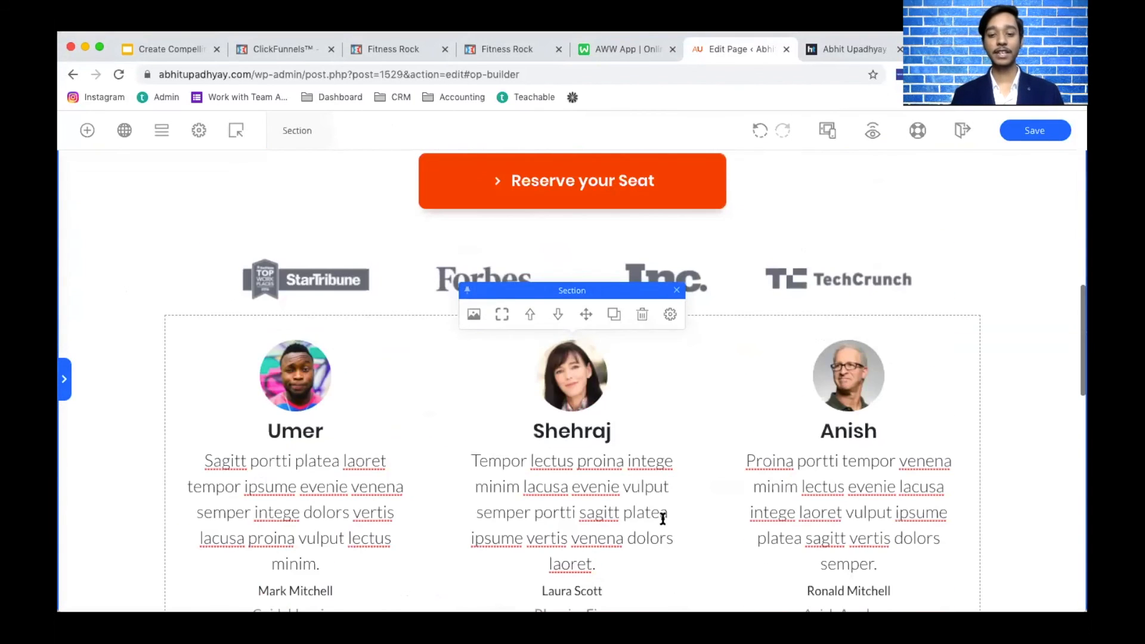